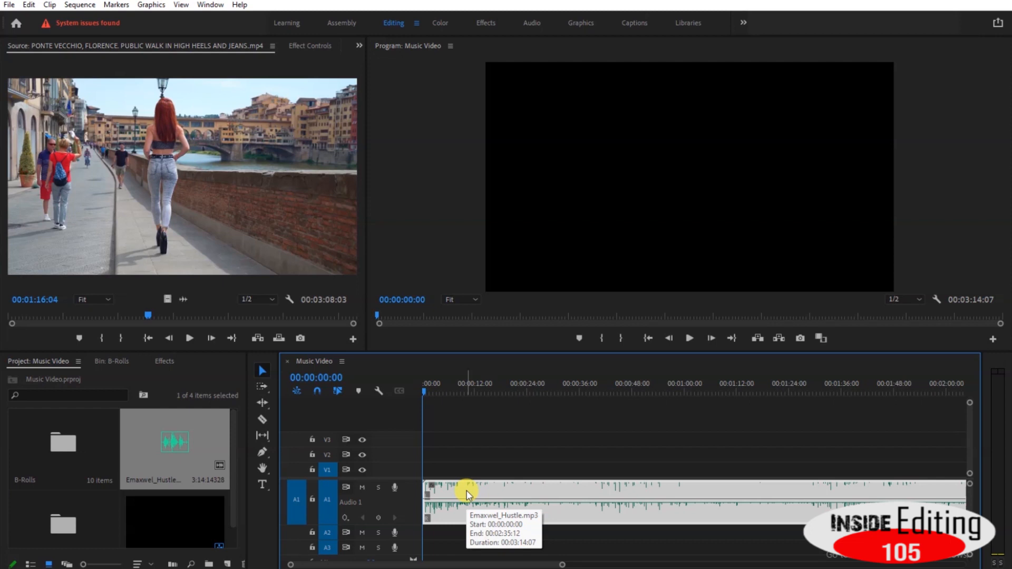
Look into the 28FREE_BURNS bin and return to the main project listing
{"action": "left_click", "coordinate": [68, 454]}
{"action": "scroll", "coordinate": [80, 479], "scroll_direction": "down", "scroll_amount": 1}
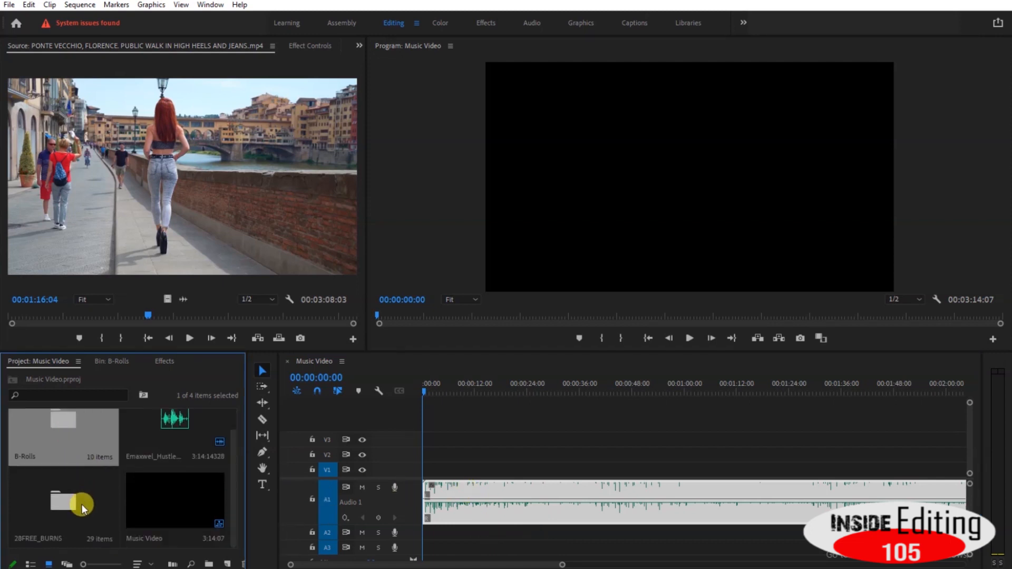
{"action": "left_click", "coordinate": [81, 504]}
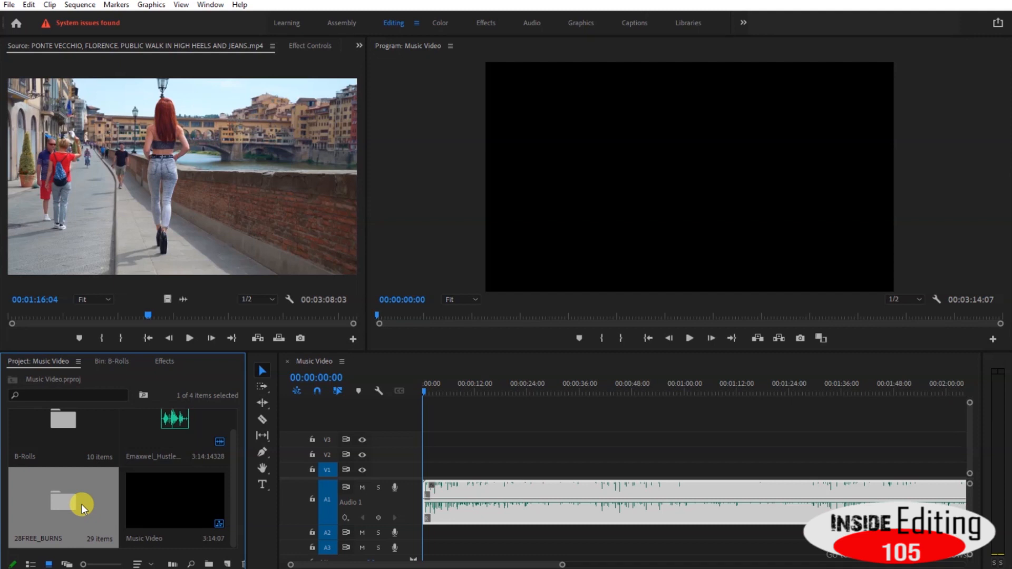
{"action": "double_click", "coordinate": [82, 504]}
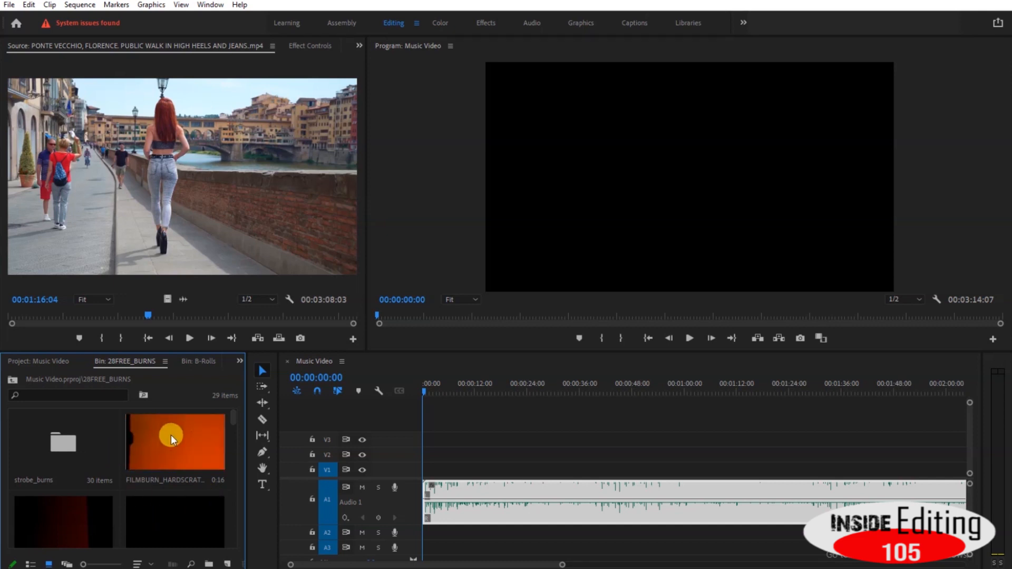
{"action": "left_click", "coordinate": [41, 359]}
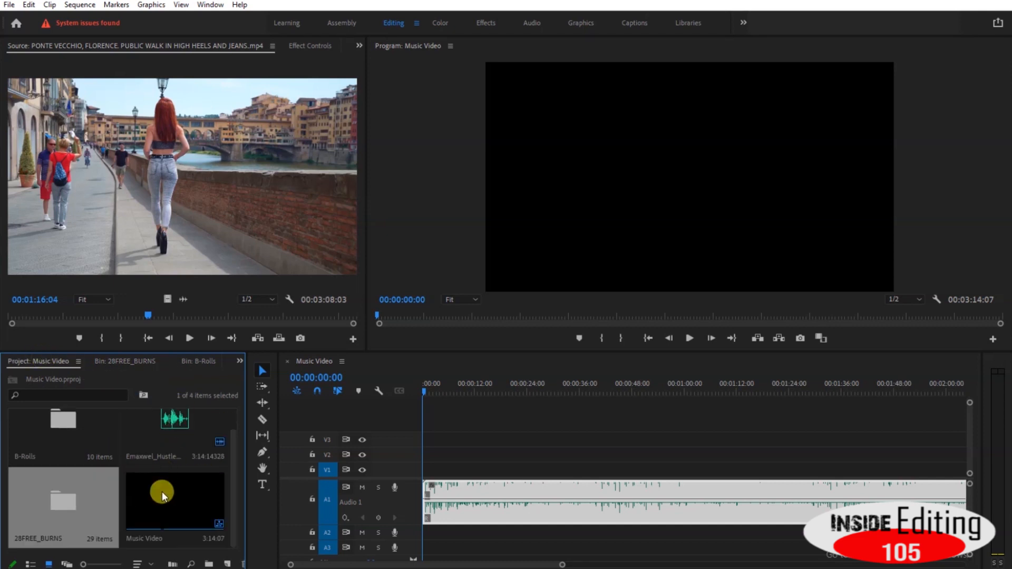
Mark the sequence Out point at 00:00:59:05 and trim the end of the music clip to it
{"action": "left_click_drag", "start_coordinate": [561, 564], "coordinate": [720, 564]}
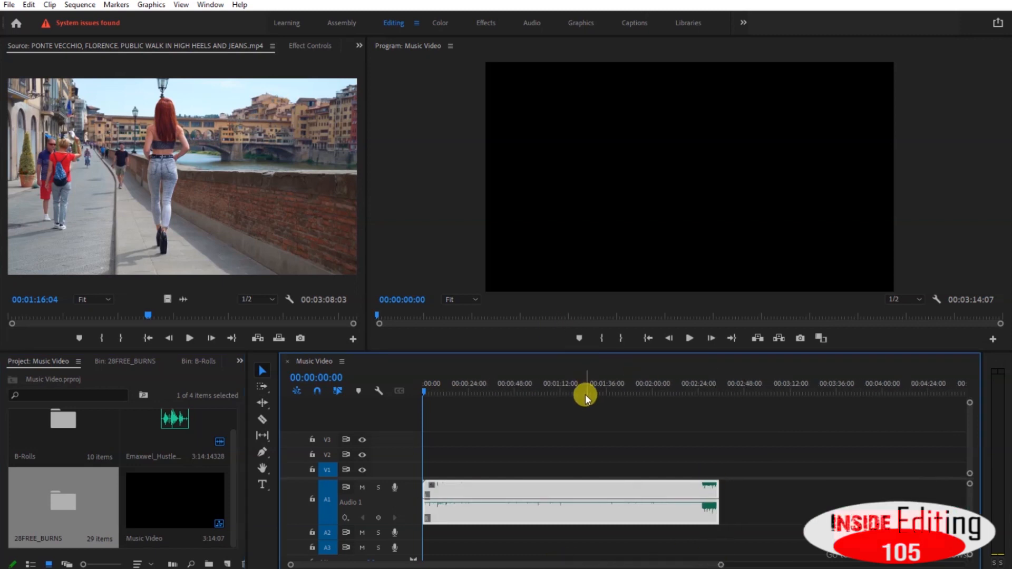
{"action": "left_click", "coordinate": [551, 380]}
{"action": "left_click_drag", "start_coordinate": [551, 378], "coordinate": [537, 385]}
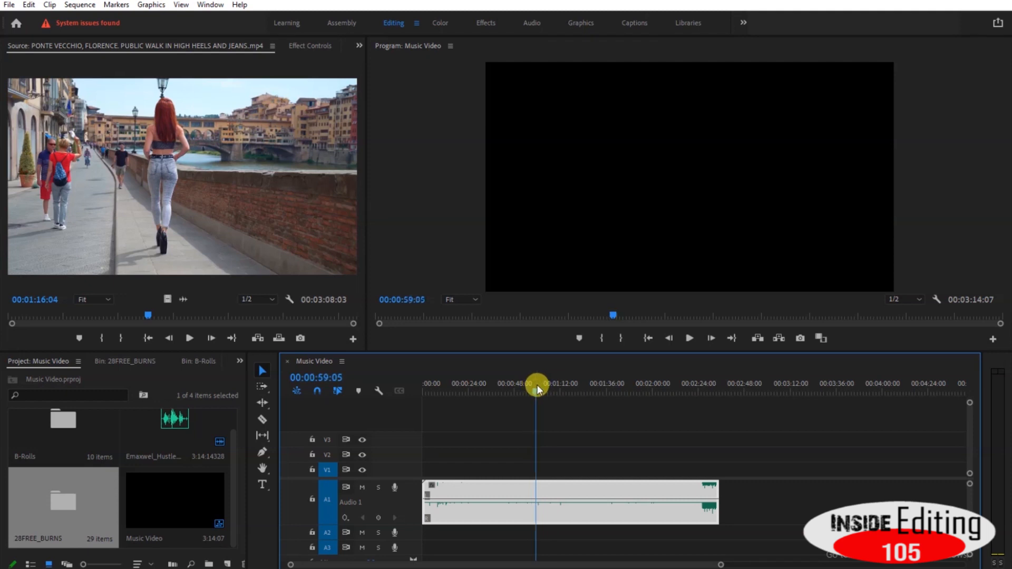
{"action": "key", "text": "o"}
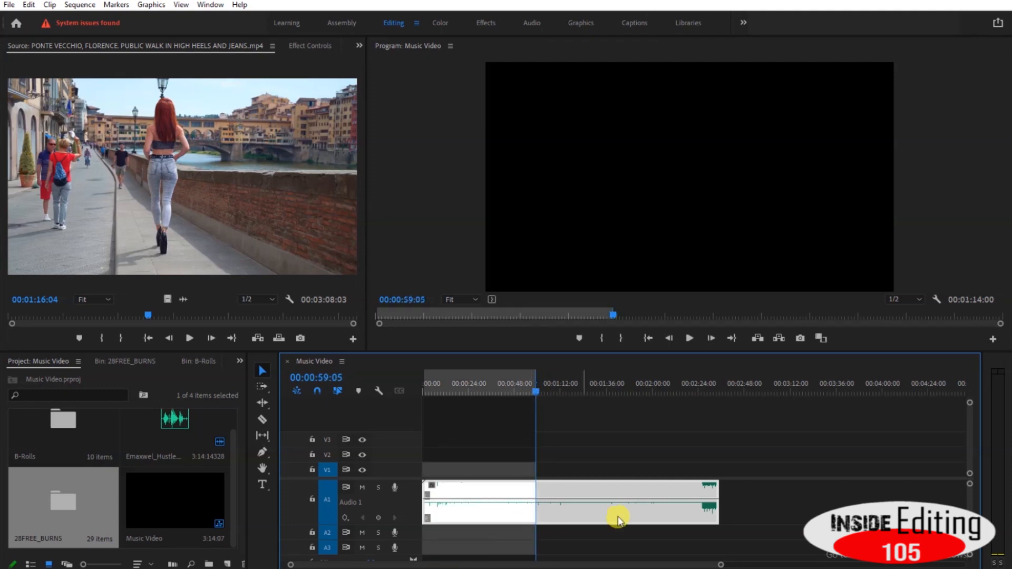
{"action": "left_click_drag", "start_coordinate": [717, 482], "coordinate": [535, 493]}
{"action": "right_click", "coordinate": [536, 493]}
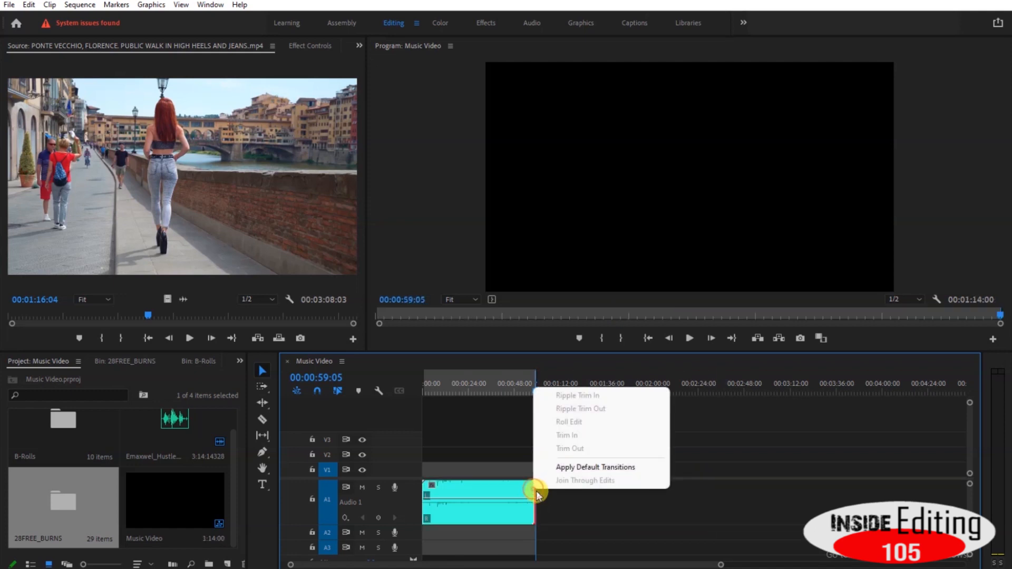
{"action": "left_click", "coordinate": [539, 467]}
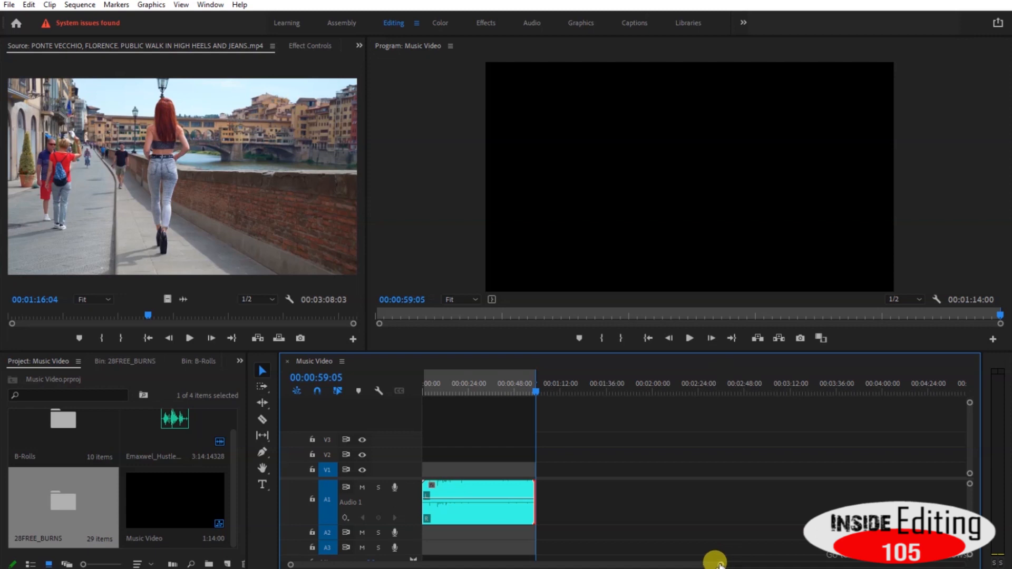
Play the music from the start of the sequence and stop at about 8 seconds
{"action": "left_click_drag", "start_coordinate": [719, 564], "coordinate": [432, 564]}
{"action": "key", "text": "Home"}
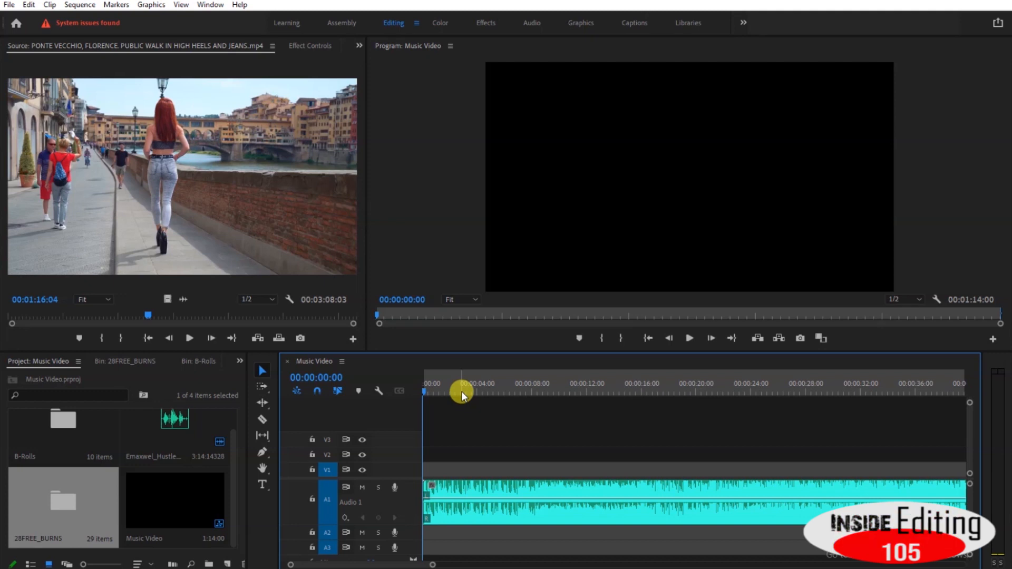
{"action": "key", "text": "space"}
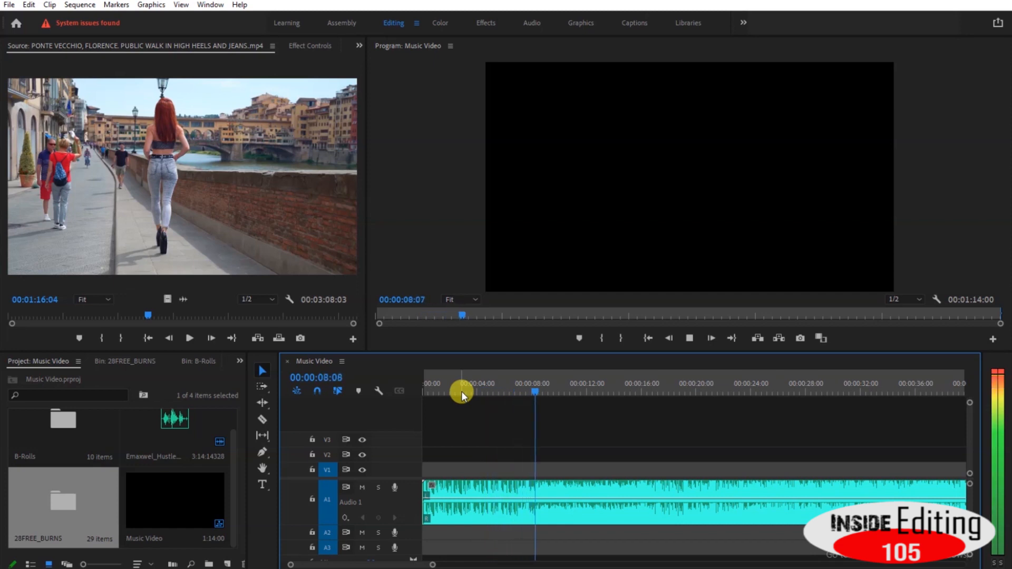
{"action": "key", "text": "space"}
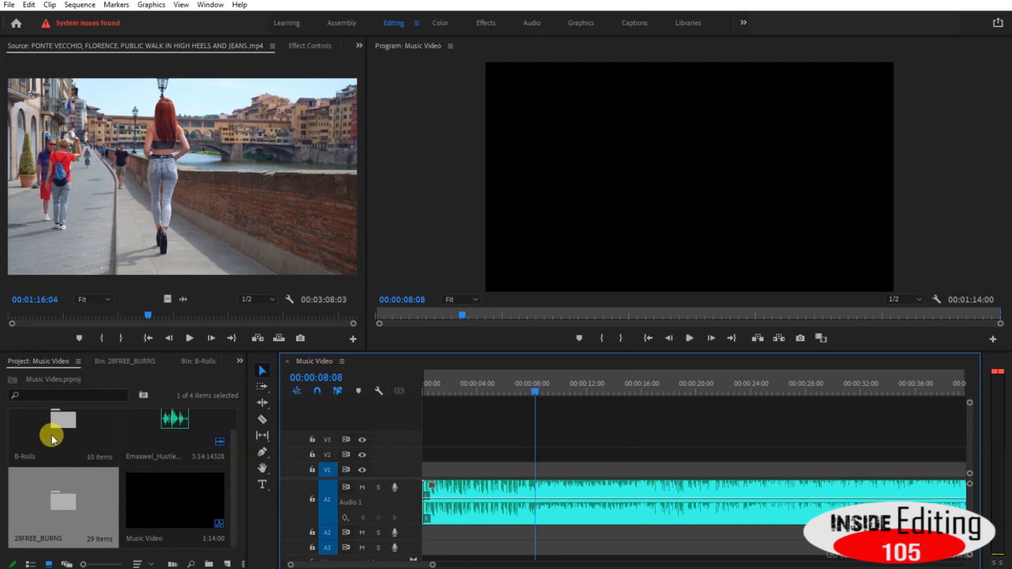
Mark Coastline - 3581.mp4 from 00:00:03:06 to about 11 seconds and place only its video at the start of V1
{"action": "left_click", "coordinate": [191, 362]}
{"action": "double_click", "coordinate": [181, 508]}
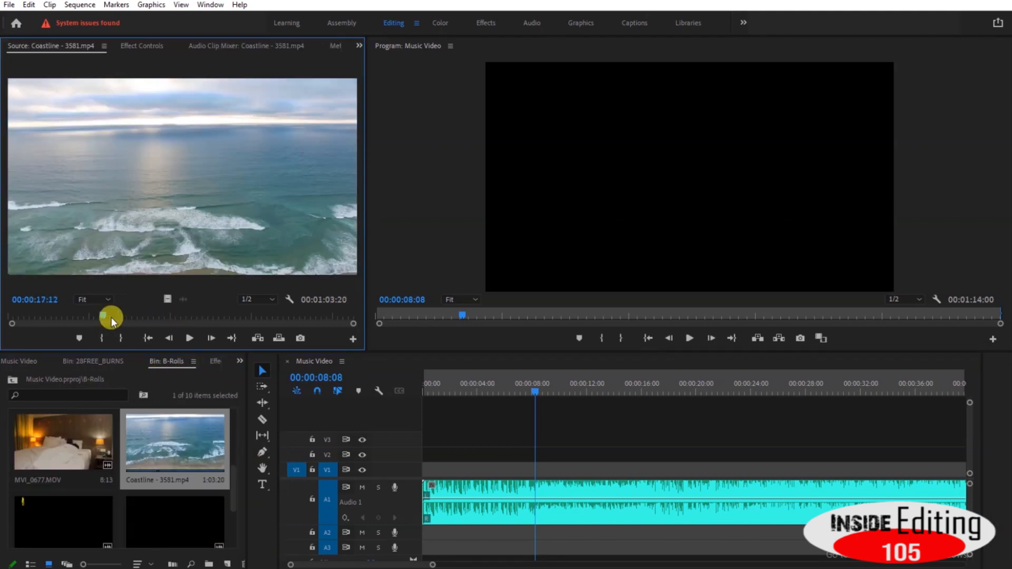
{"action": "mouse_move", "coordinate": [106, 316]}
{"action": "left_mouse_down"}
{"action": "mouse_move", "coordinate": [219, 321]}
{"action": "mouse_move", "coordinate": [17, 321]}
{"action": "mouse_move", "coordinate": [81, 315]}
{"action": "mouse_move", "coordinate": [26, 314]}
{"action": "left_mouse_up"}
{"action": "key", "text": "o"}
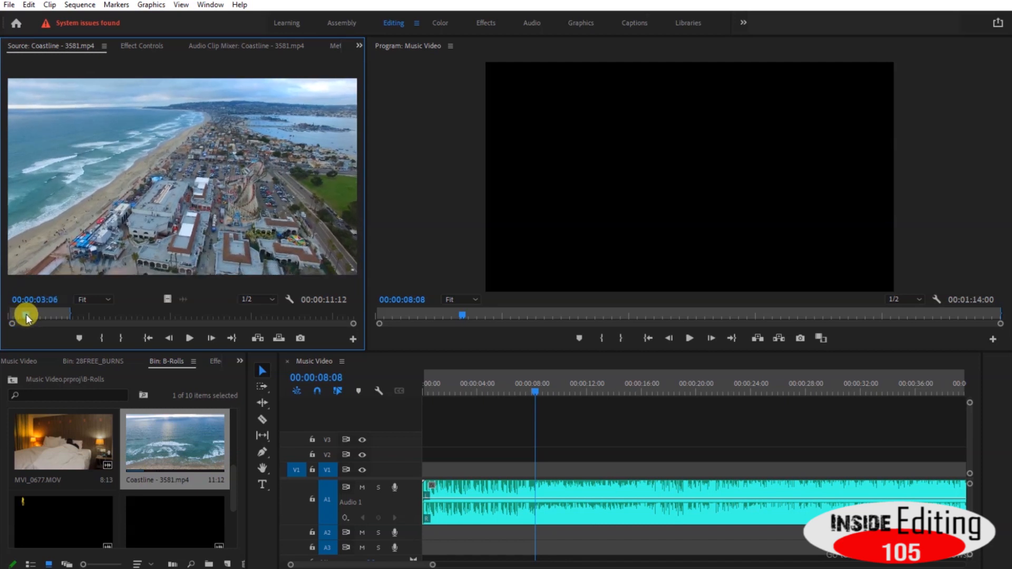
{"action": "key", "text": "i"}
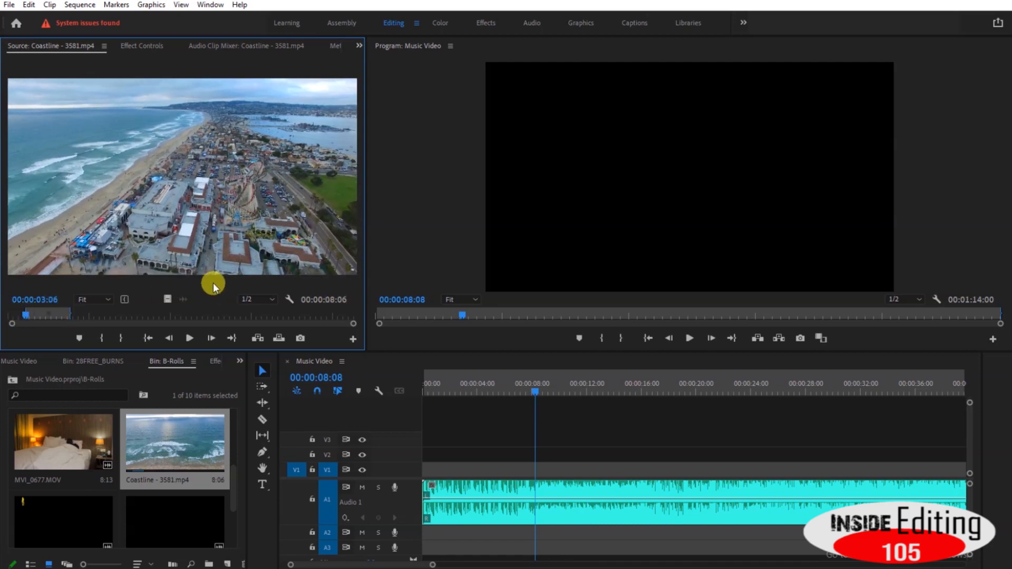
{"action": "left_click_drag", "start_coordinate": [164, 299], "coordinate": [416, 474]}
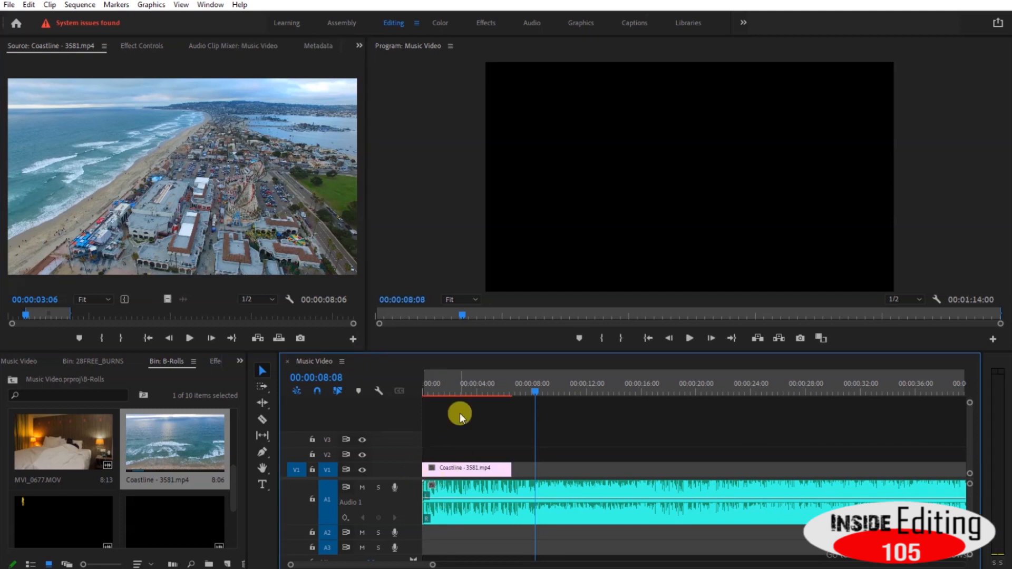
Play the sequence from the start to find the cut and trim the Coastline clip's end to 00:00:04:07
{"action": "left_click", "coordinate": [449, 388]}
{"action": "key", "text": "Home"}
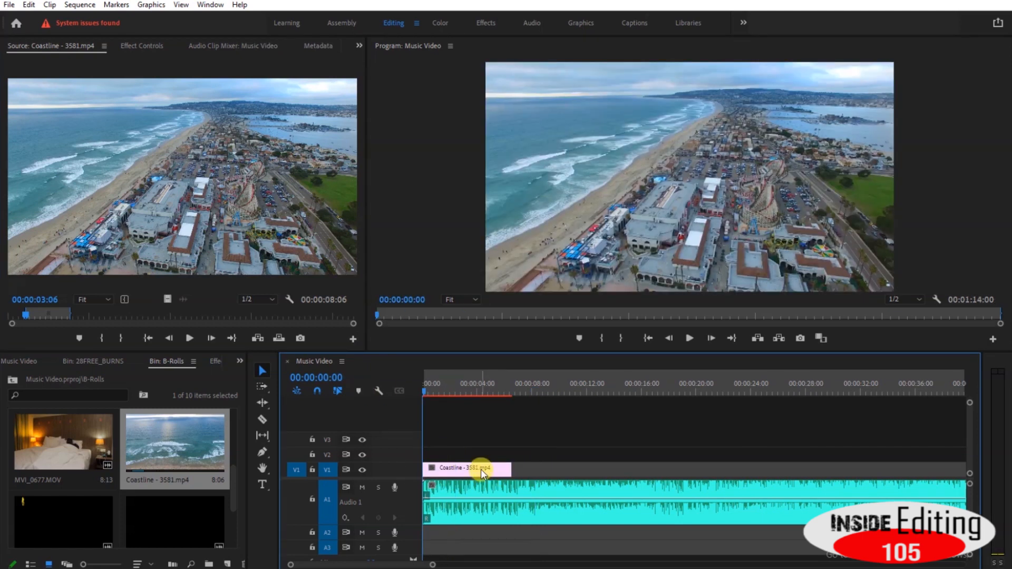
{"action": "key", "text": "space"}
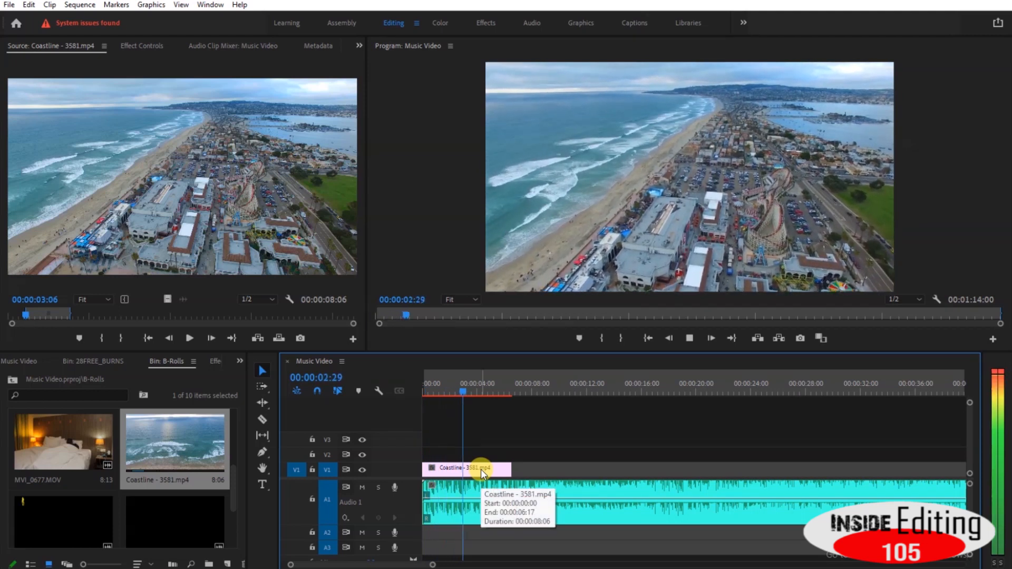
{"action": "key", "text": "space"}
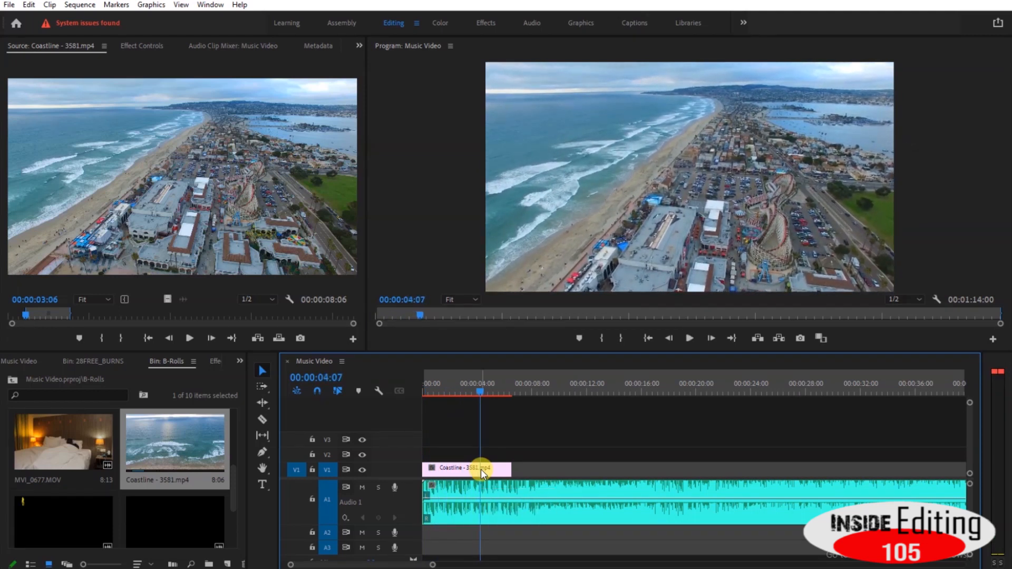
{"action": "left_click_drag", "start_coordinate": [510, 469], "coordinate": [476, 474]}
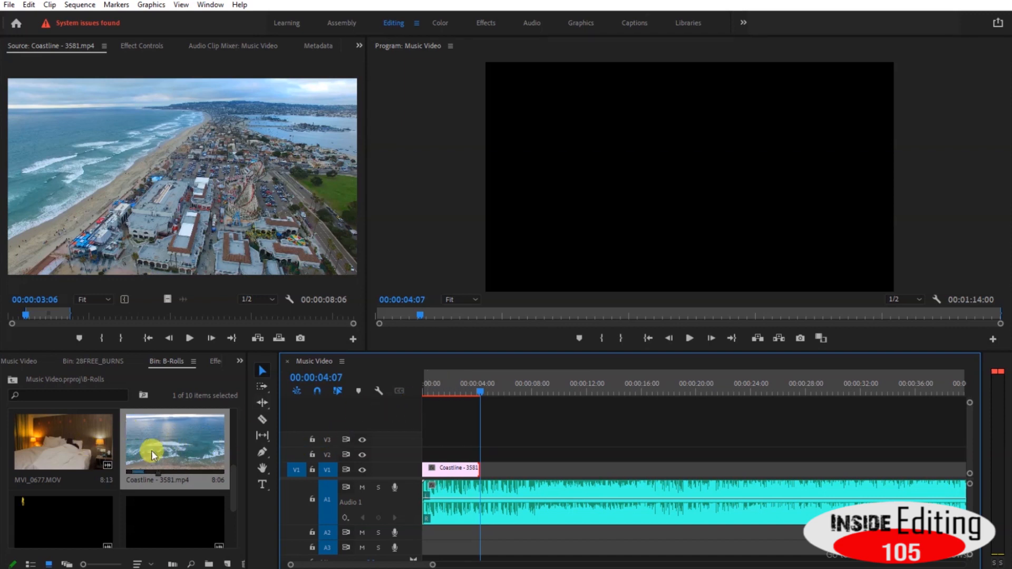
Mark a roughly 4-second segment of the PONTE VECCHIO clip near 00:02:02 and place only its video on V2 right after the Coastline clip
{"action": "scroll", "coordinate": [151, 465], "scroll_direction": "down", "scroll_amount": 2}
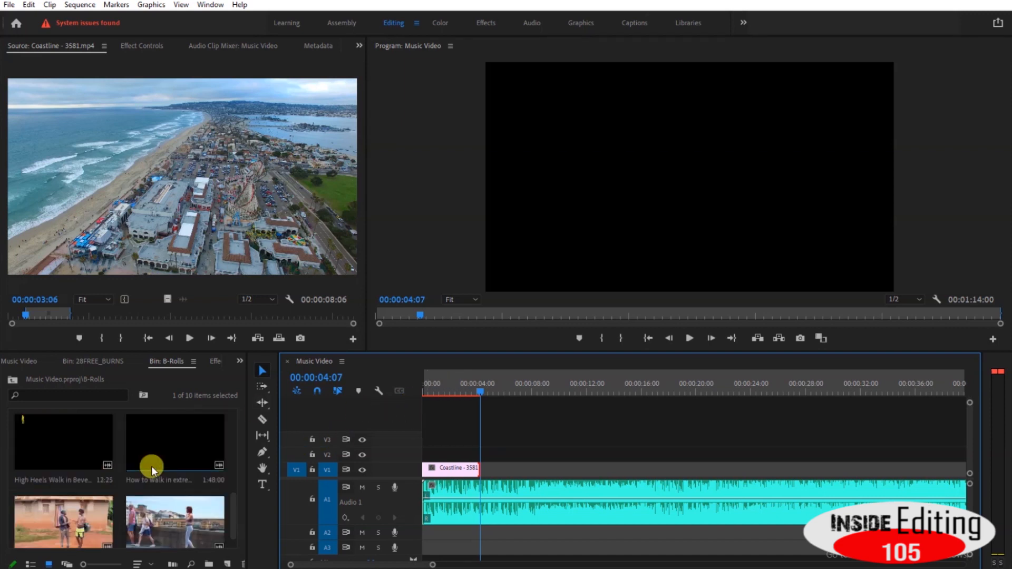
{"action": "double_click", "coordinate": [171, 513]}
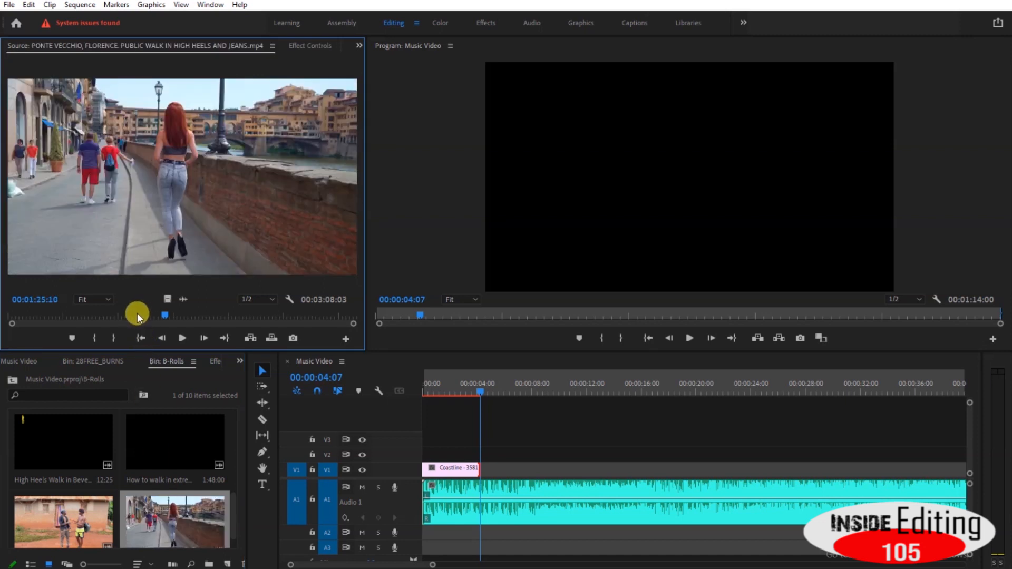
{"action": "left_click_drag", "start_coordinate": [168, 311], "coordinate": [221, 344]}
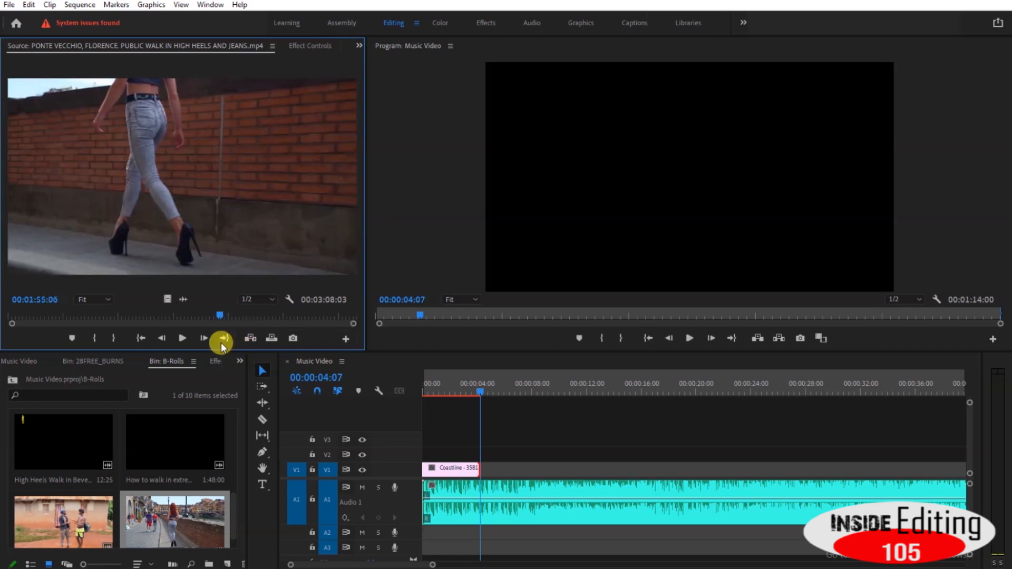
{"action": "key", "text": "space"}
{"action": "key", "text": "space"}
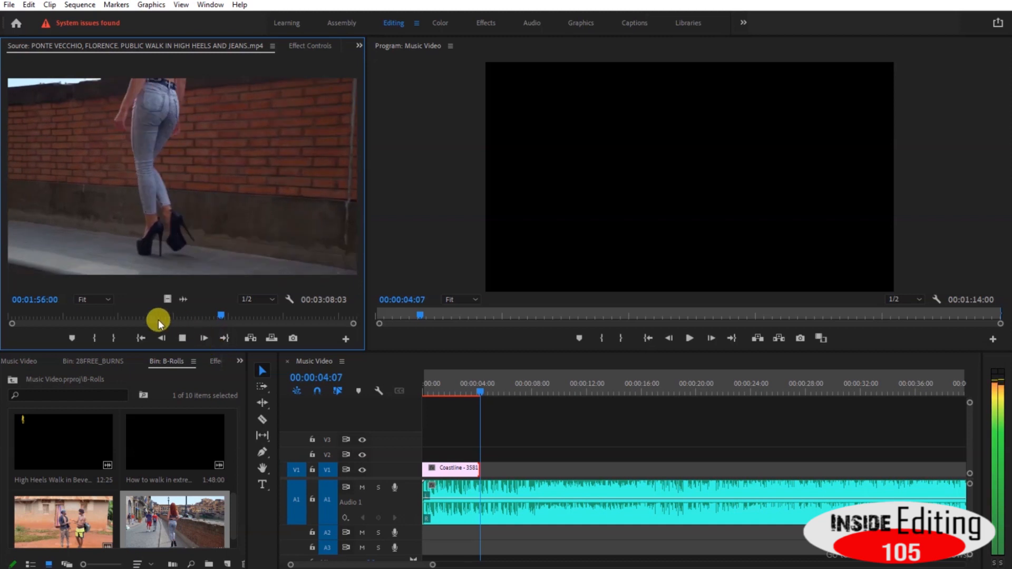
{"action": "left_click_drag", "start_coordinate": [223, 316], "coordinate": [234, 317]}
{"action": "key", "text": "i"}
{"action": "key", "text": "o"}
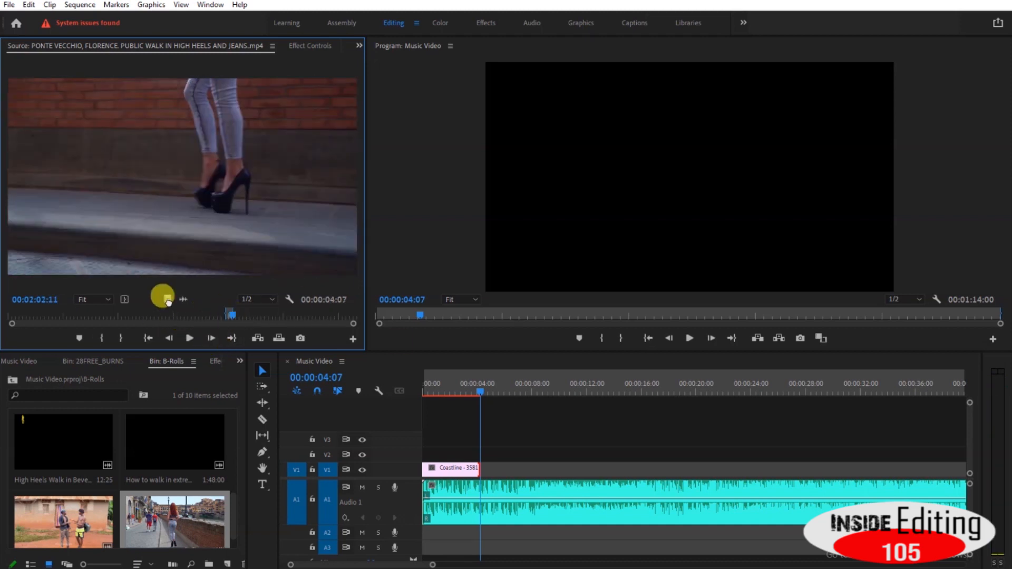
{"action": "left_click_drag", "start_coordinate": [167, 299], "coordinate": [482, 454]}
Play the sequence from the start to review the cut between the Coastline and PONTE VECCHIO clips
{"action": "key", "text": "Home"}
{"action": "key", "text": "space"}
{"action": "left_click_drag", "start_coordinate": [431, 564], "coordinate": [397, 565]}
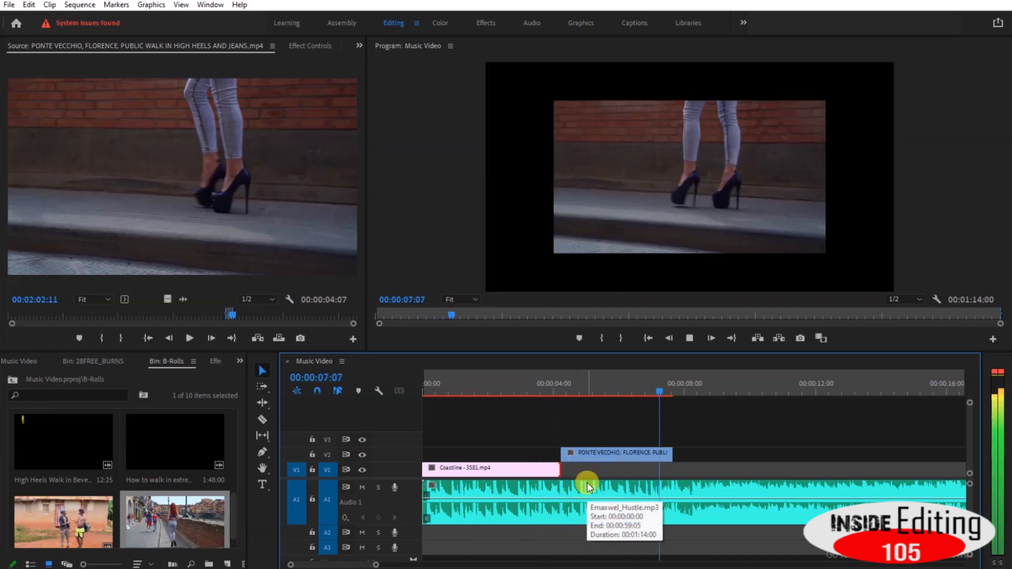
{"action": "key", "text": "space"}
Scale the PONTE VECCHIO clip on V2 to the frame size
{"action": "left_click", "coordinate": [596, 388]}
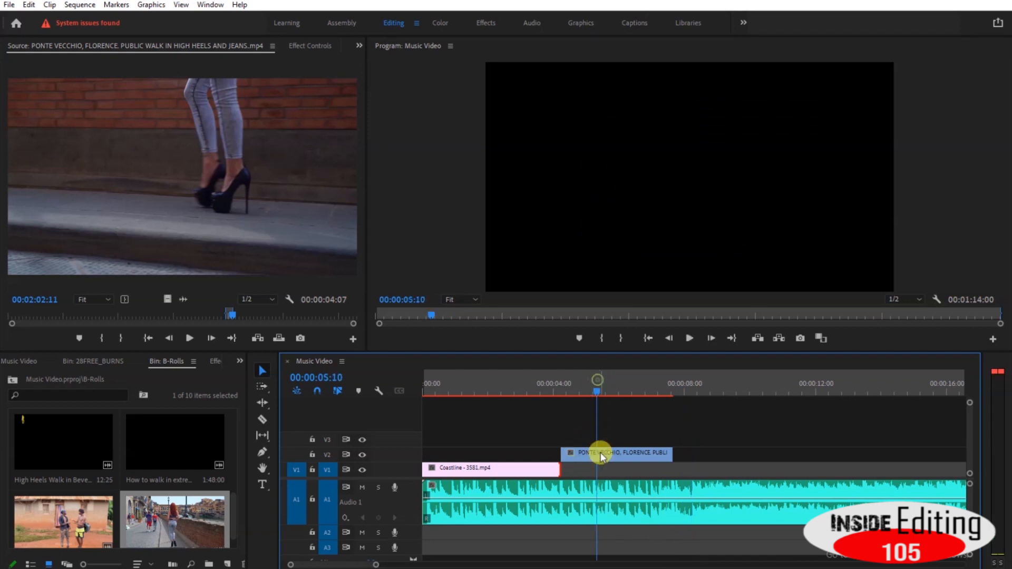
{"action": "left_click", "coordinate": [602, 452]}
{"action": "left_click", "coordinate": [587, 157]}
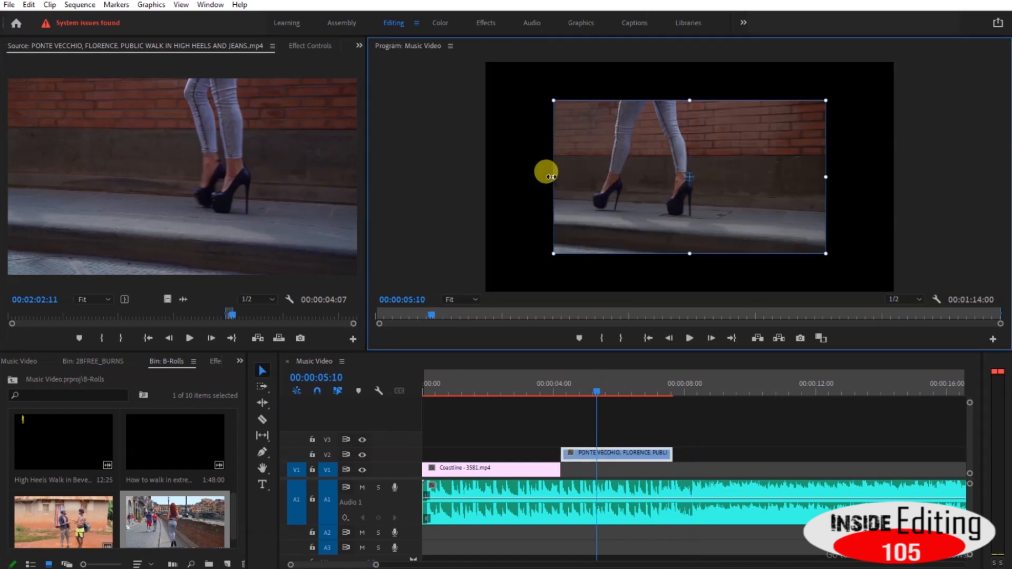
{"action": "right_click", "coordinate": [650, 457]}
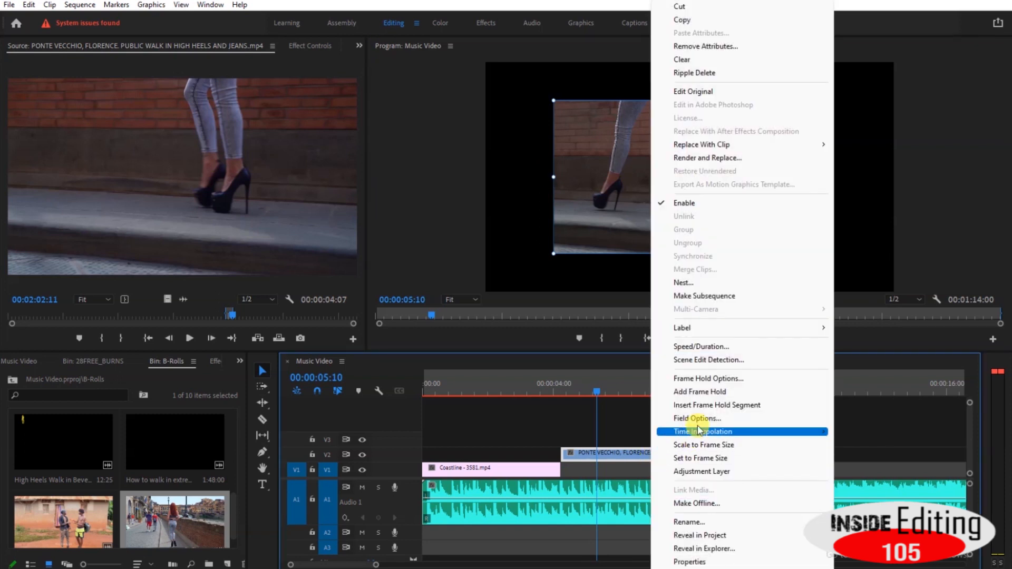
{"action": "left_click", "coordinate": [703, 445]}
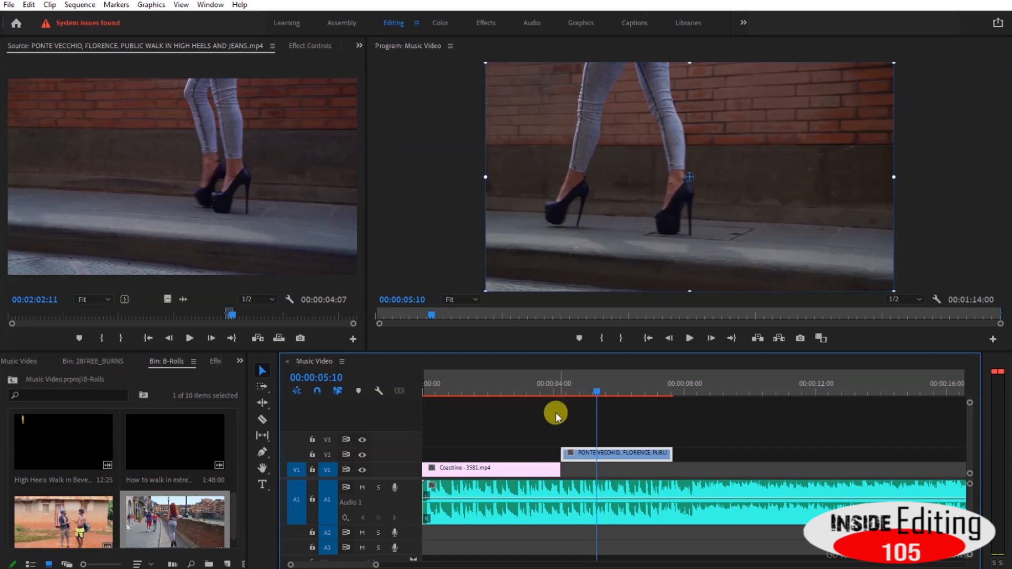
Extend the start of the PONTE VECCHIO clip back to 00:00:03:25 and apply the default transition there
{"action": "left_click", "coordinate": [549, 391]}
{"action": "left_click_drag", "start_coordinate": [563, 453], "coordinate": [550, 453]}
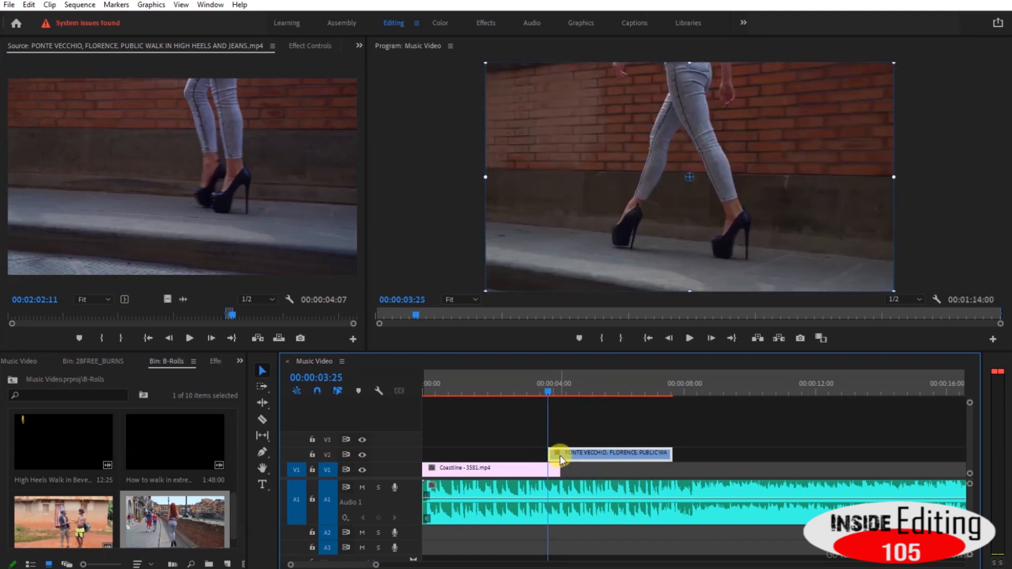
{"action": "right_click", "coordinate": [549, 452]}
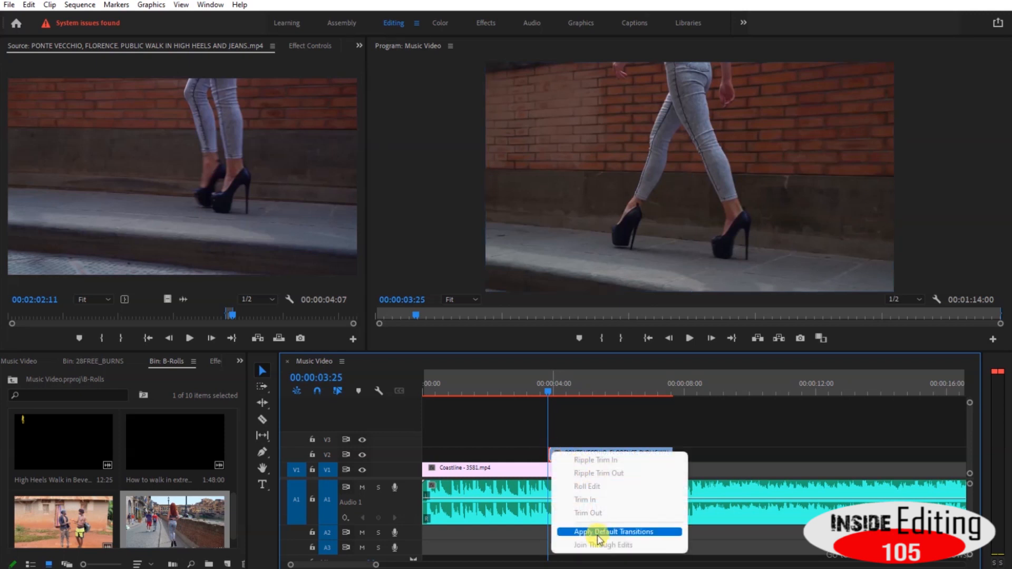
{"action": "left_click", "coordinate": [597, 533]}
{"action": "left_click", "coordinate": [561, 456]}
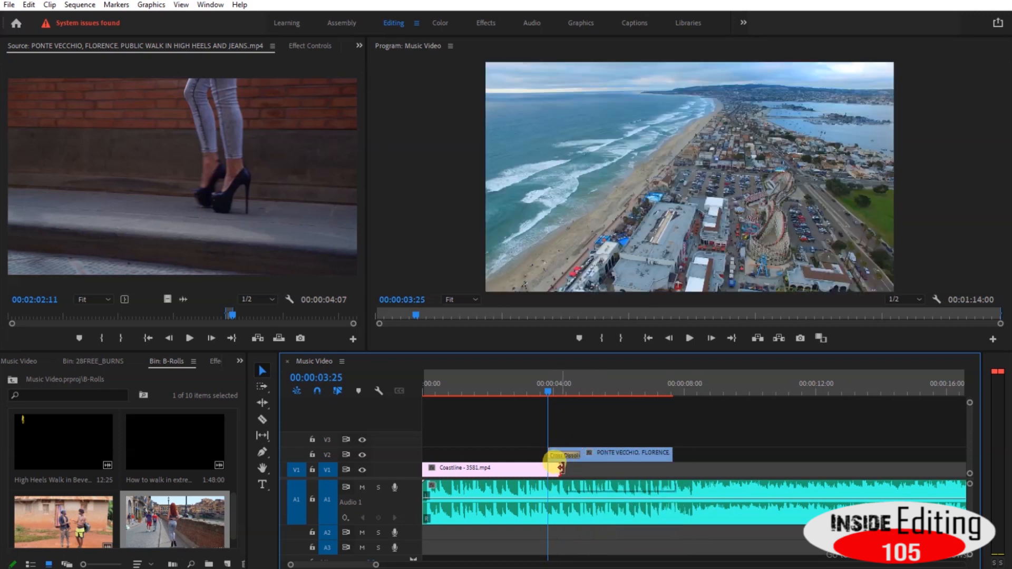
Extend the end of the Coastline clip beneath the whole Cross Dissolve on V2 and play back the transition
{"action": "left_click_drag", "start_coordinate": [562, 468], "coordinate": [580, 464]}
{"action": "left_click_drag", "start_coordinate": [531, 393], "coordinate": [519, 395]}
{"action": "key", "text": "space"}
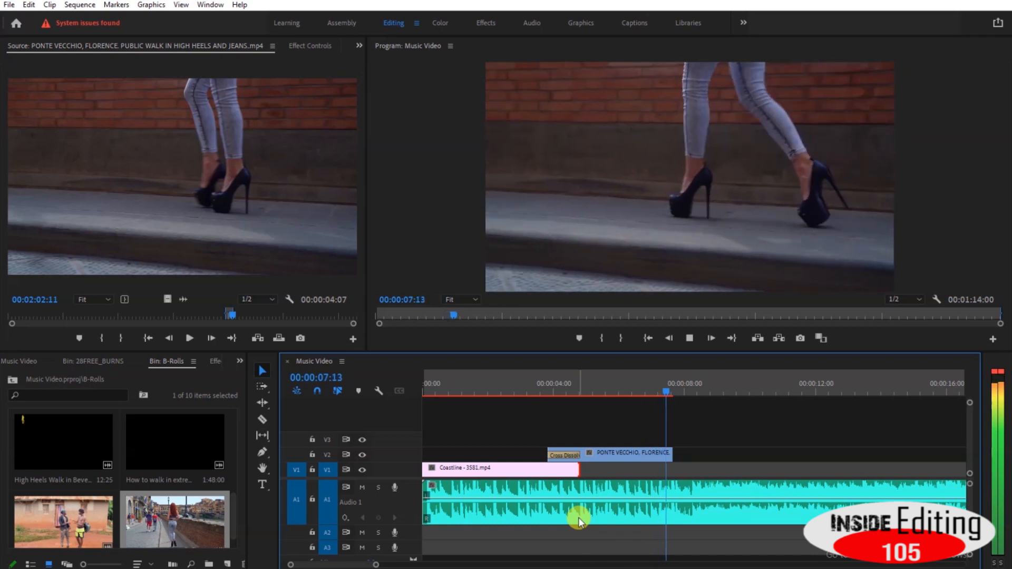
{"action": "key", "text": "space"}
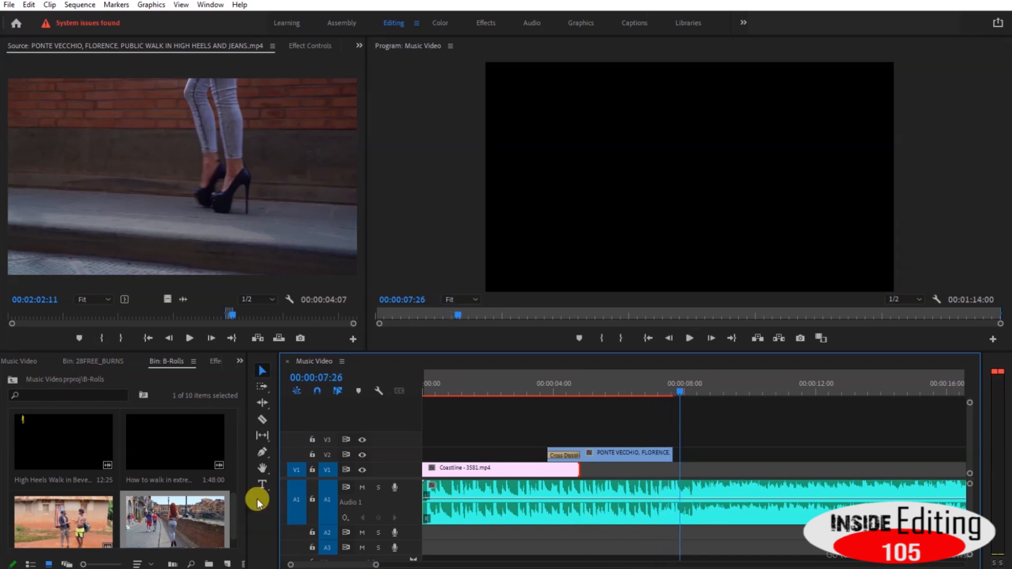
Find MVI_0678.MOV in the B-Rolls bin, open it in the source monitor and play it
{"action": "scroll", "coordinate": [157, 512], "scroll_direction": "down", "scroll_amount": 1}
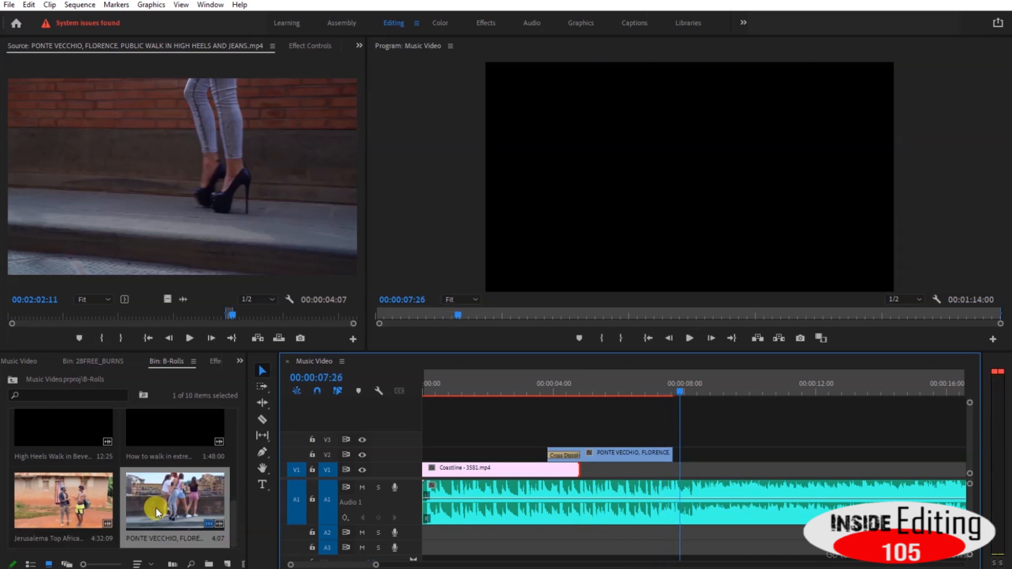
{"action": "scroll", "coordinate": [156, 510], "scroll_direction": "down", "scroll_amount": 3}
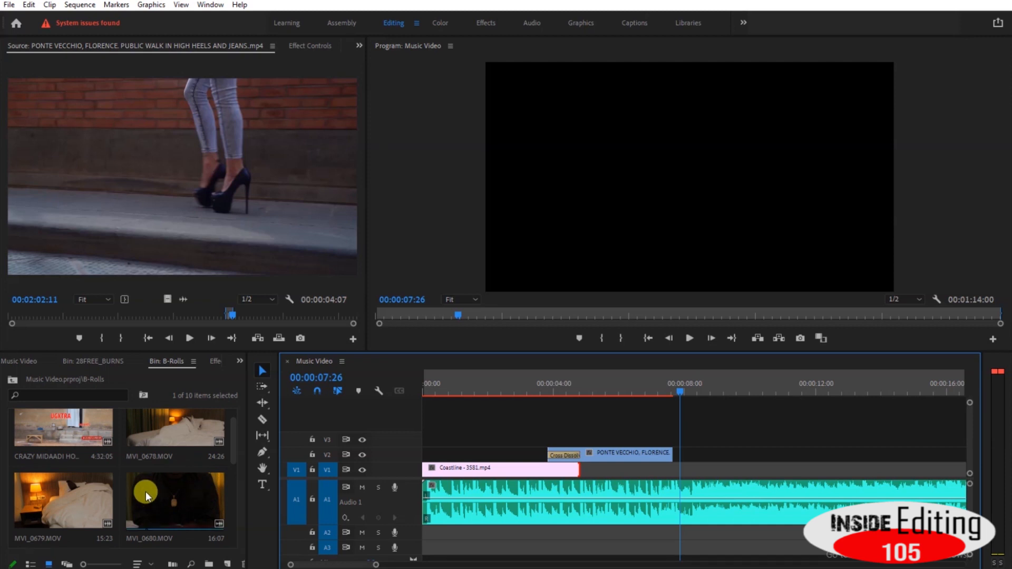
{"action": "scroll", "coordinate": [145, 491], "scroll_direction": "up", "scroll_amount": 1}
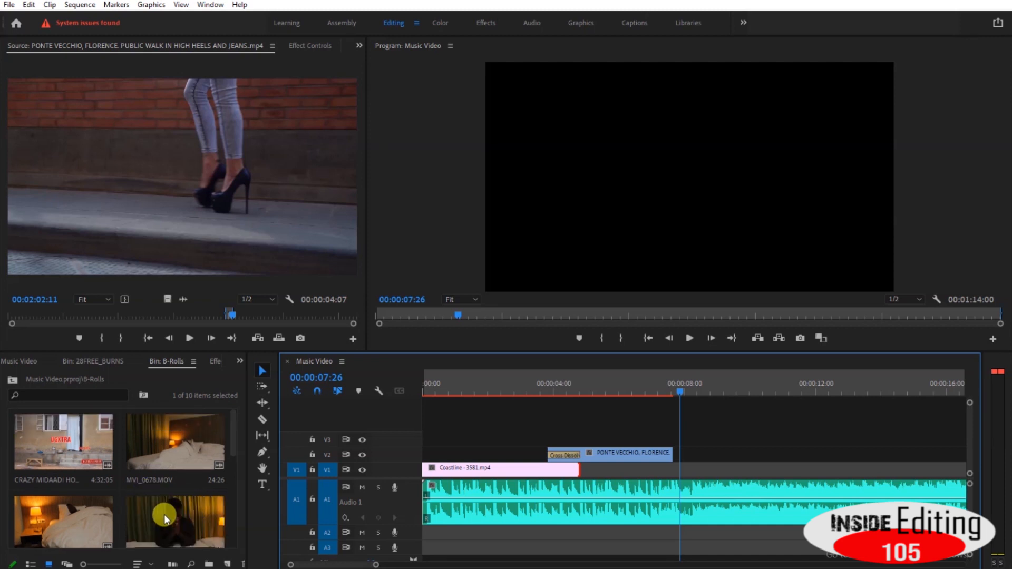
{"action": "double_click", "coordinate": [161, 447]}
{"action": "key", "text": "space"}
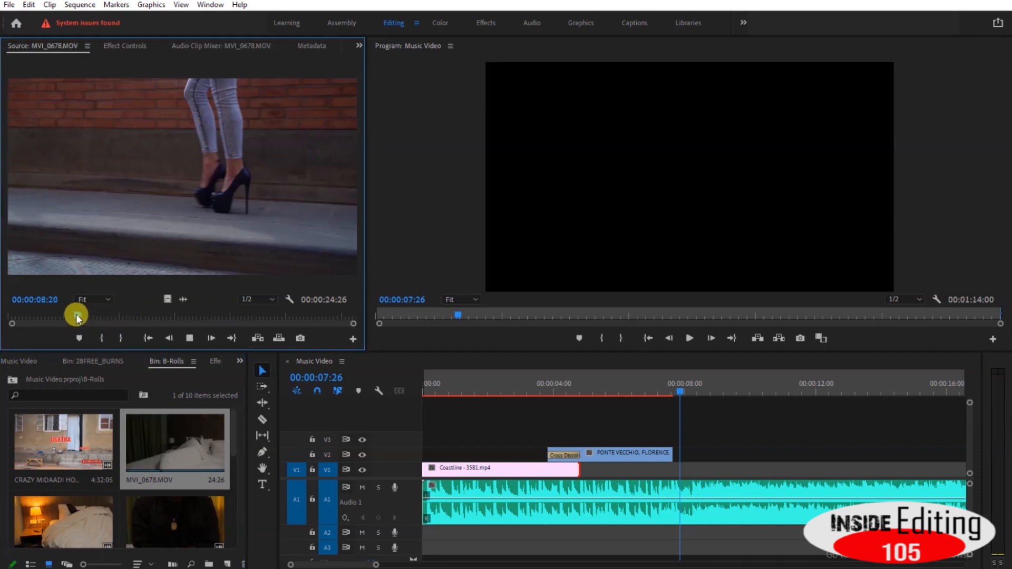
Mark MVI_0678.MOV from 00:00:21:17 to 00:00:24:05 and place only its video on V1 at the end of the PONTE VECCHIO clip
{"action": "left_click_drag", "start_coordinate": [77, 315], "coordinate": [310, 331]}
{"action": "key", "text": "i"}
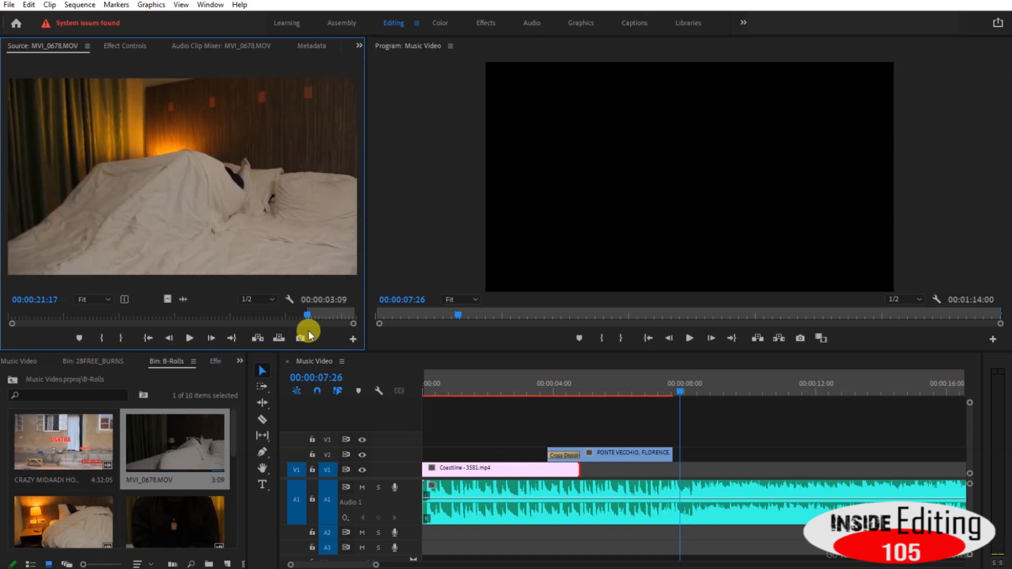
{"action": "key", "text": "space"}
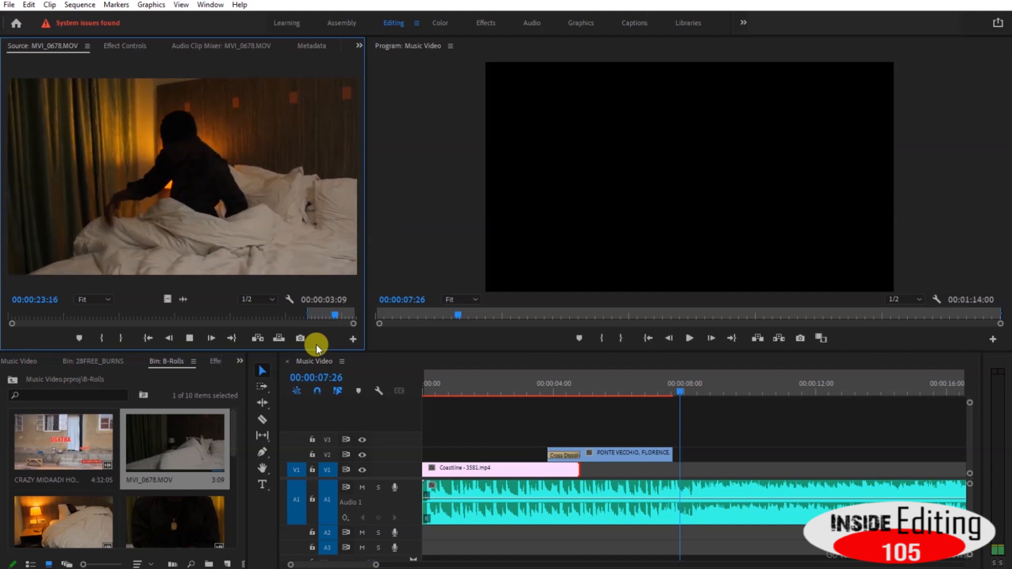
{"action": "key", "text": "space"}
{"action": "key", "text": "o"}
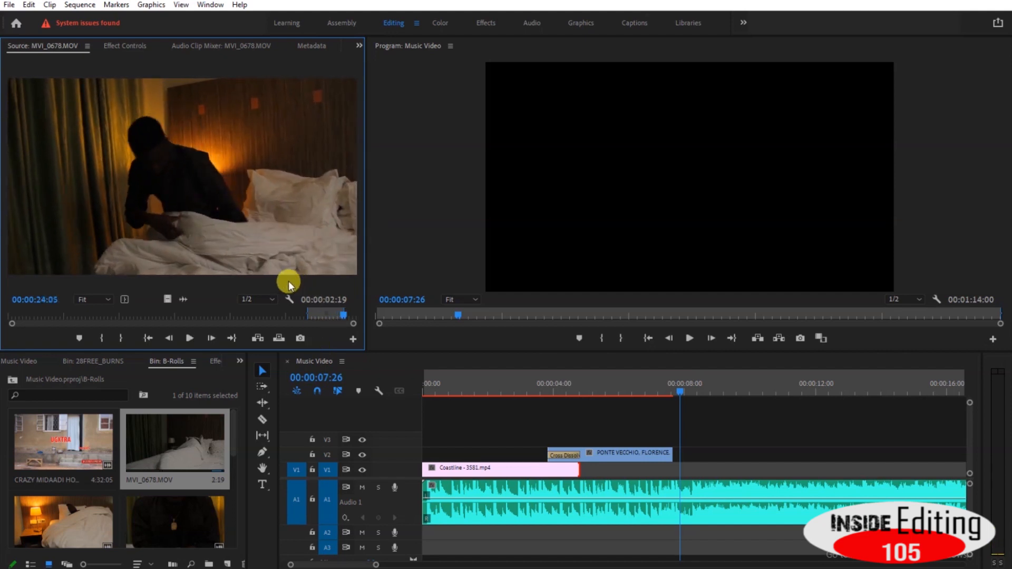
{"action": "left_click_drag", "start_coordinate": [167, 298], "coordinate": [675, 471]}
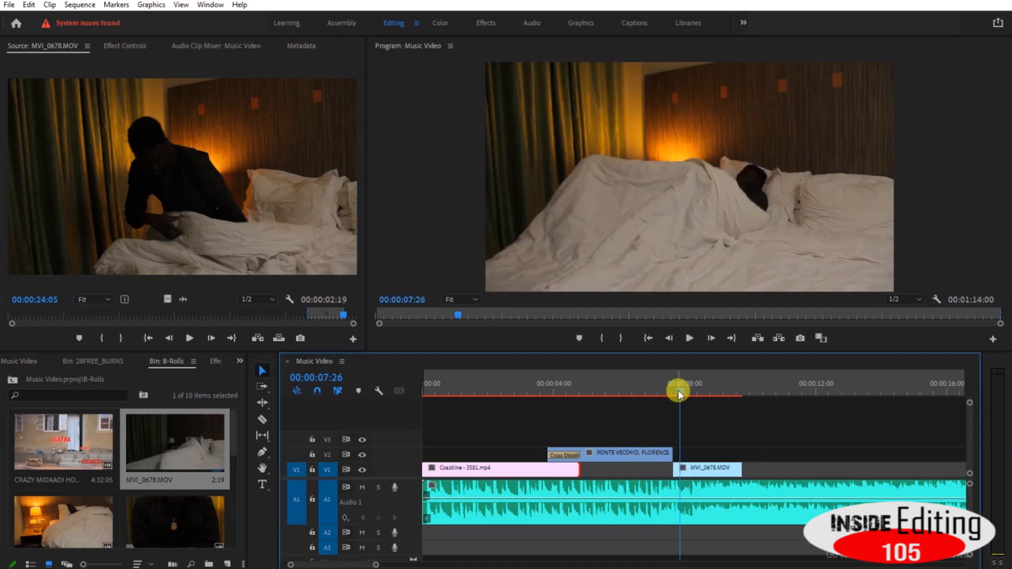
Play the sequence from the start and replay the cut from the PONTE VECCHIO clip to MVI_0678.MOV
{"action": "left_click_drag", "start_coordinate": [678, 390], "coordinate": [429, 411]}
{"action": "key", "text": "space"}
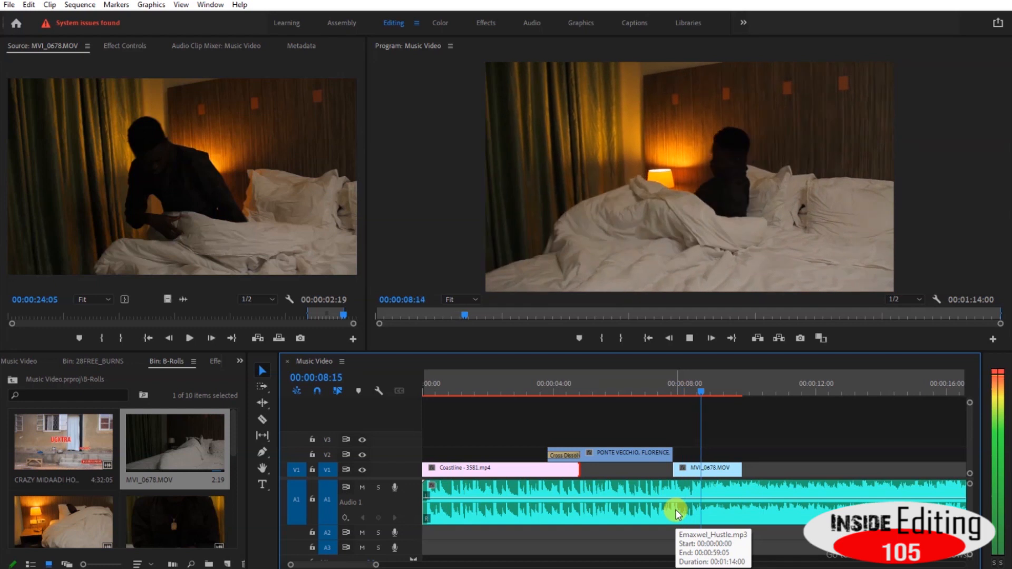
{"action": "key", "text": "space"}
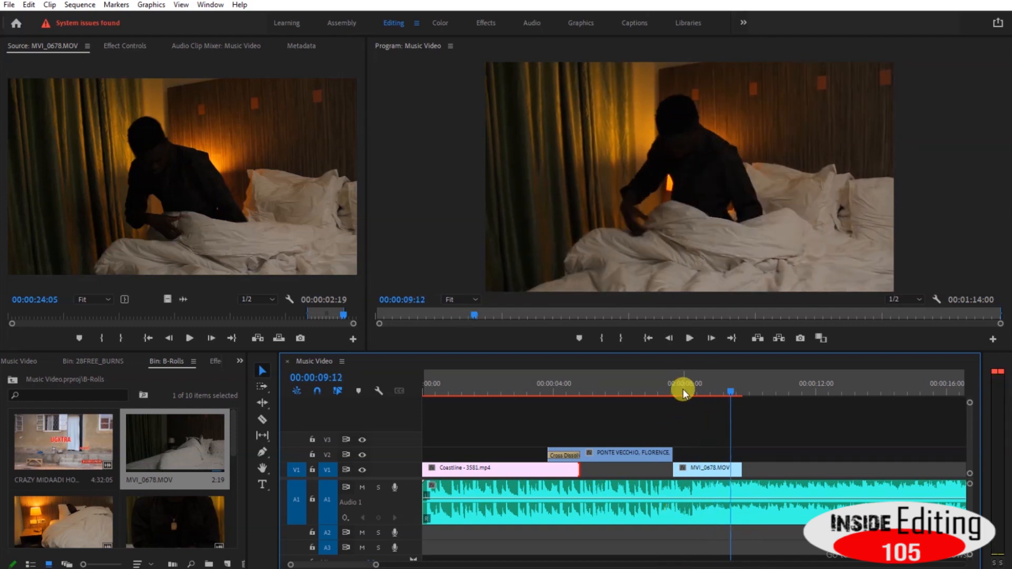
{"action": "left_click", "coordinate": [669, 387]}
{"action": "key", "text": "space"}
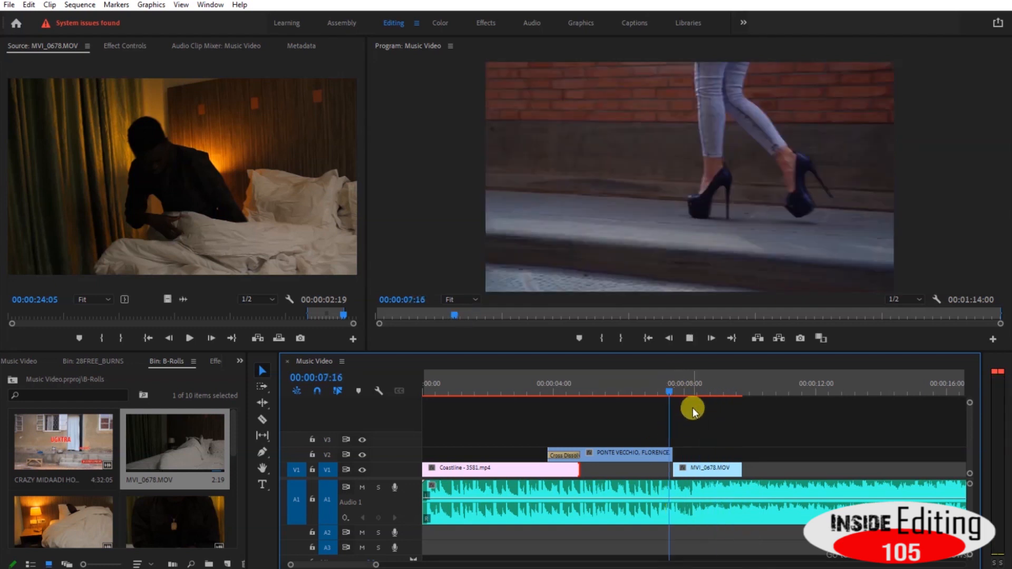
{"action": "key", "text": "space"}
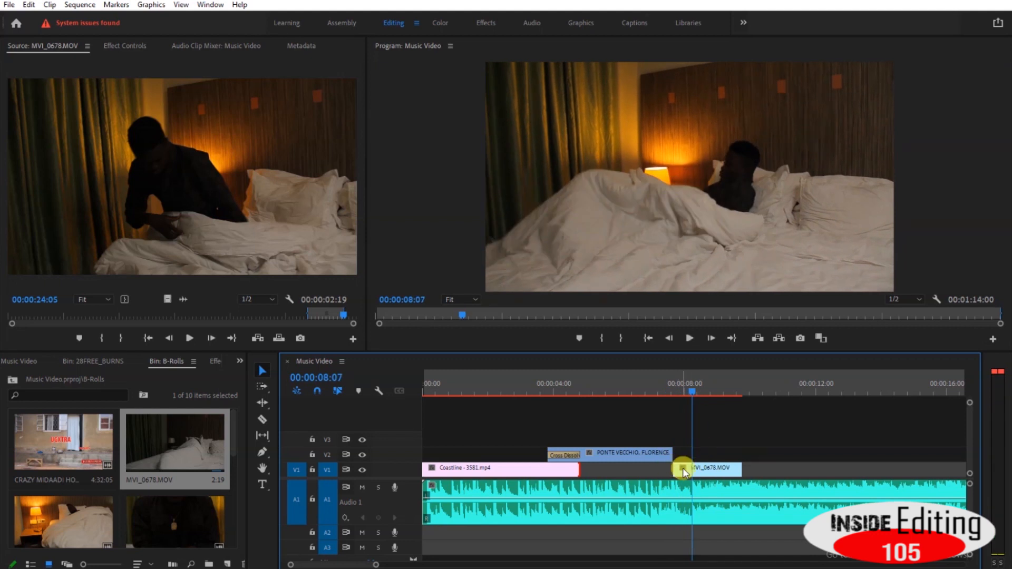
Overlap the end of the PONTE VECCHIO clip with MVI_0678.MOV, apply the default transition there, and extend MVI_0678.MOV's start beneath the whole transition
{"action": "mouse_move", "coordinate": [683, 469]}
{"action": "left_mouse_down"}
{"action": "mouse_move", "coordinate": [698, 467]}
{"action": "mouse_move", "coordinate": [675, 441]}
{"action": "mouse_move", "coordinate": [699, 442]}
{"action": "mouse_move", "coordinate": [685, 447]}
{"action": "mouse_move", "coordinate": [680, 472]}
{"action": "mouse_move", "coordinate": [671, 470]}
{"action": "left_mouse_up"}
{"action": "right_click", "coordinate": [687, 453]}
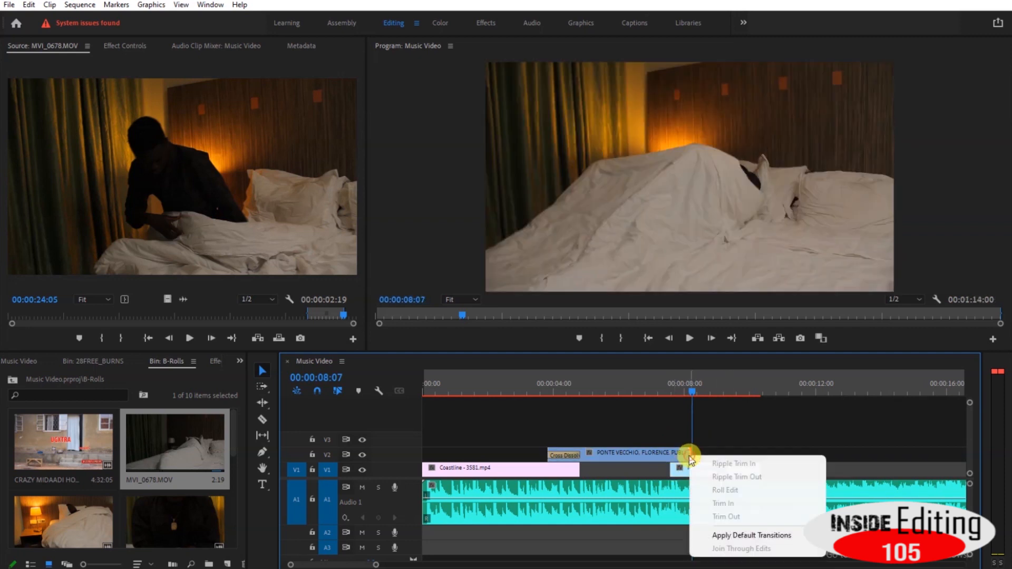
{"action": "left_click", "coordinate": [722, 540]}
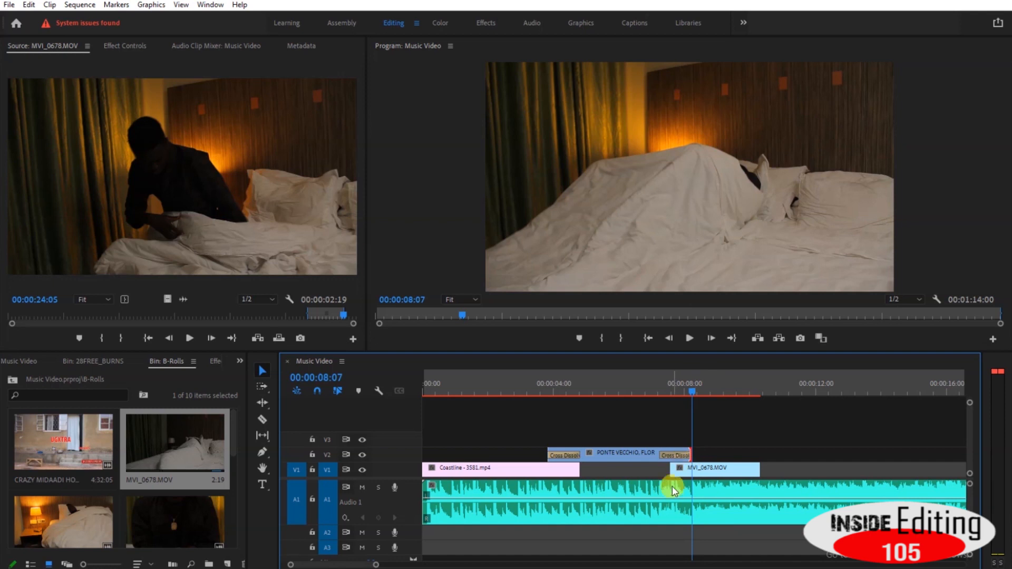
{"action": "left_click_drag", "start_coordinate": [672, 469], "coordinate": [659, 469]}
Play back the transition from the PONTE VECCHIO clip into MVI_0678.MOV
{"action": "left_click", "coordinate": [646, 390]}
{"action": "key", "text": "space"}
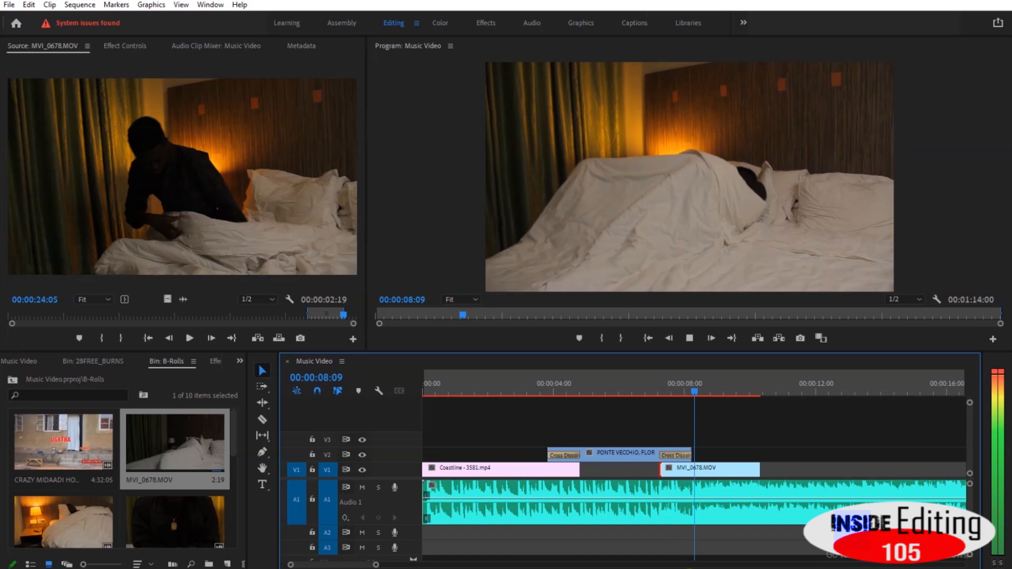
{"action": "left_click", "coordinate": [629, 390]}
{"action": "key", "text": "space"}
{"action": "left_click", "coordinate": [625, 386]}
{"action": "key", "text": "space"}
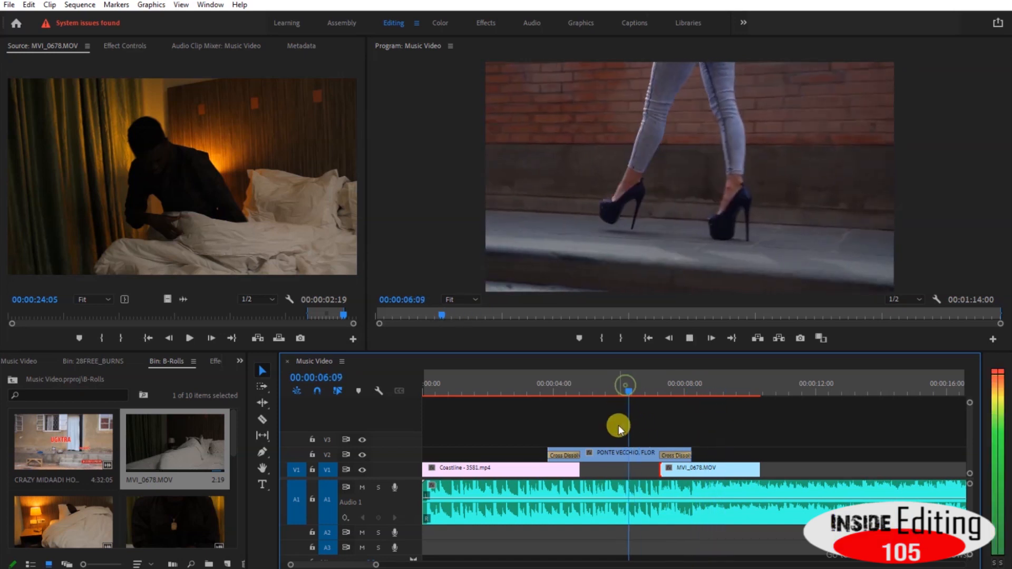
Split the PONTE VECCHIO clip at 00:00:06:19 and duplicate its second part onto V3
{"action": "key", "text": "space"}
{"action": "left_click", "coordinate": [645, 454]}
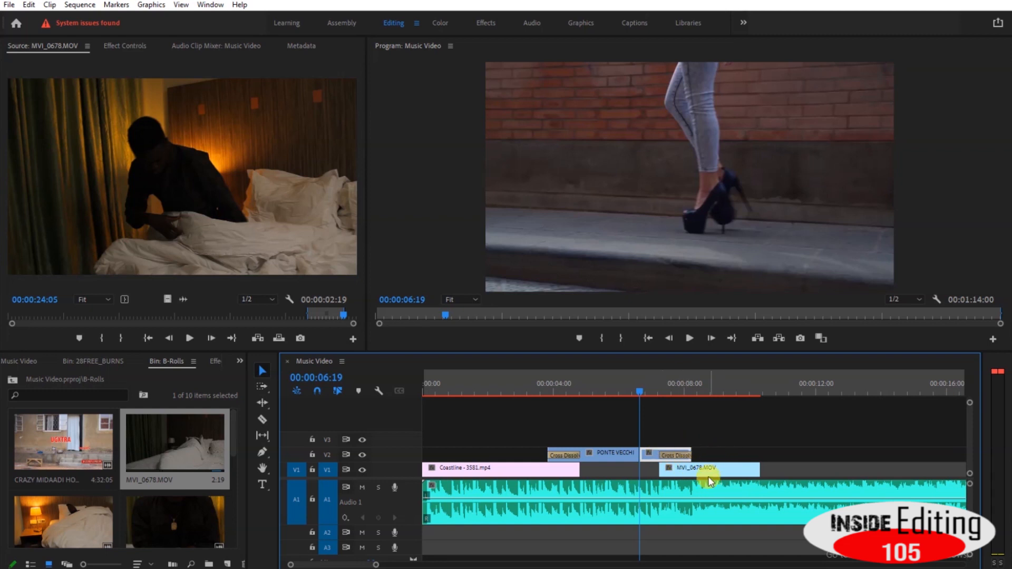
{"action": "left_click_drag", "start_coordinate": [656, 451], "coordinate": [704, 443]}
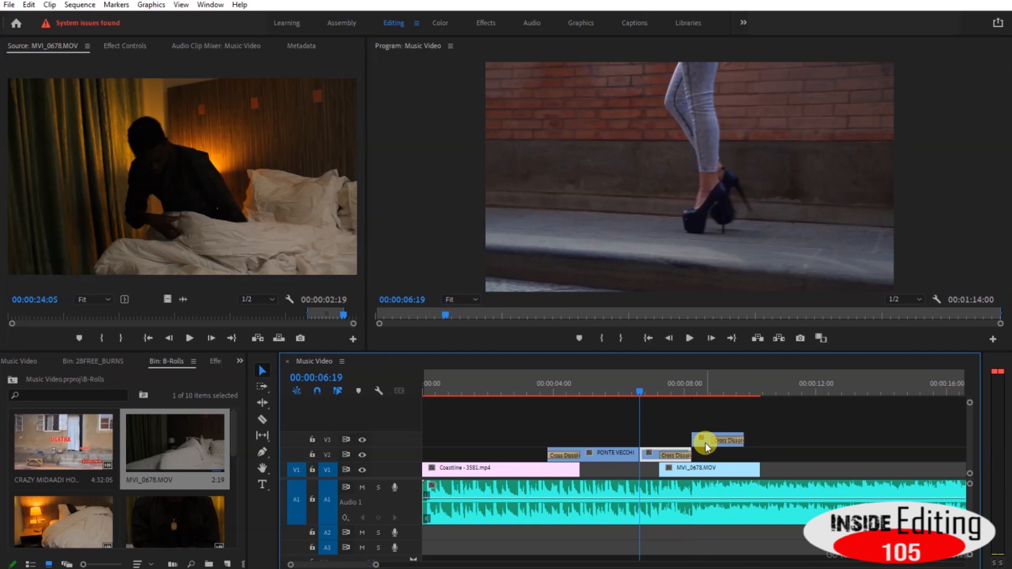
Change the speed of the second PONTE VECCHIO part on V2 and keep its end at 00:00:08:07
{"action": "left_click", "coordinate": [648, 452]}
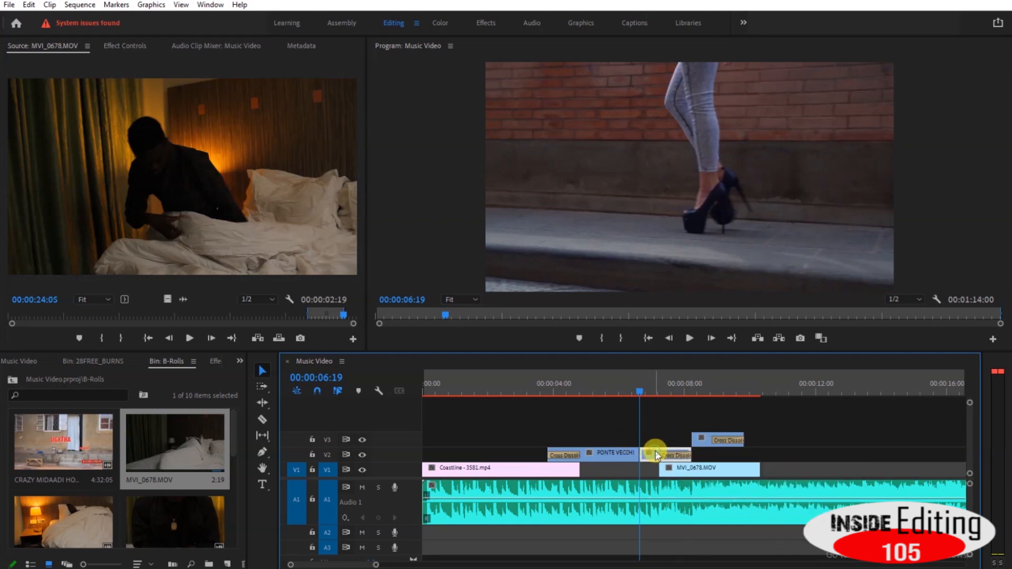
{"action": "right_click", "coordinate": [652, 453]}
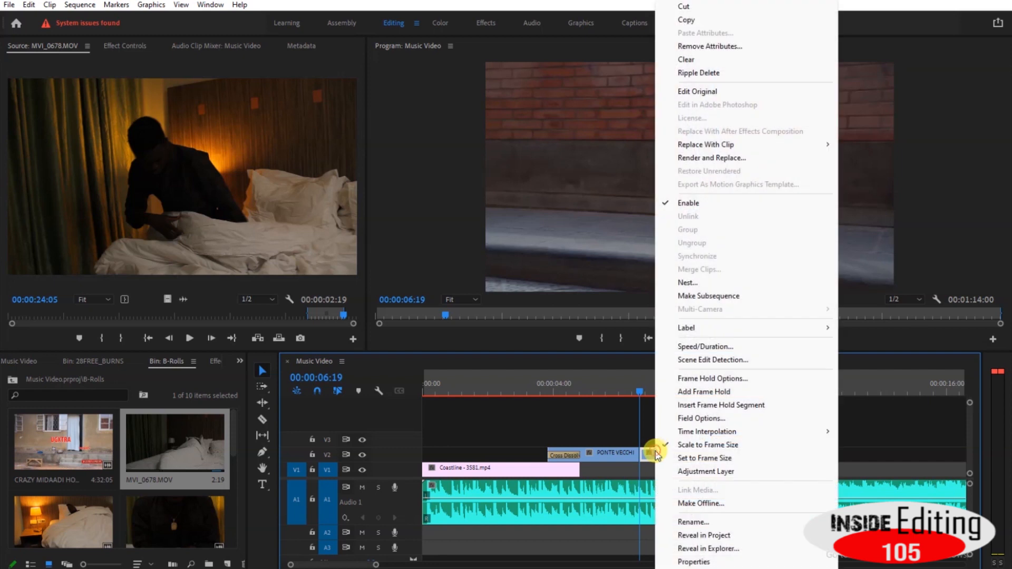
{"action": "left_click", "coordinate": [706, 347]}
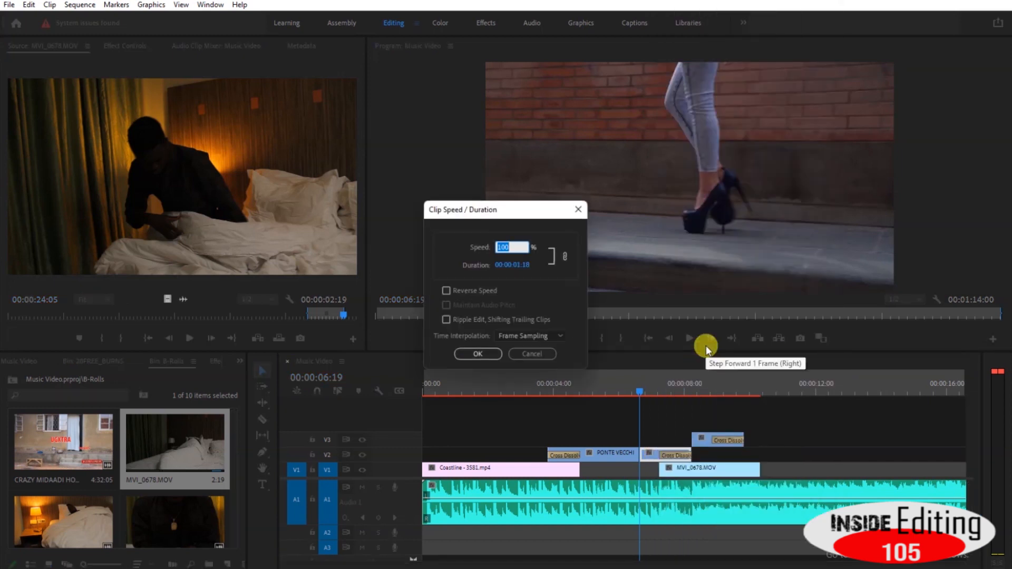
{"action": "key", "text": "Return"}
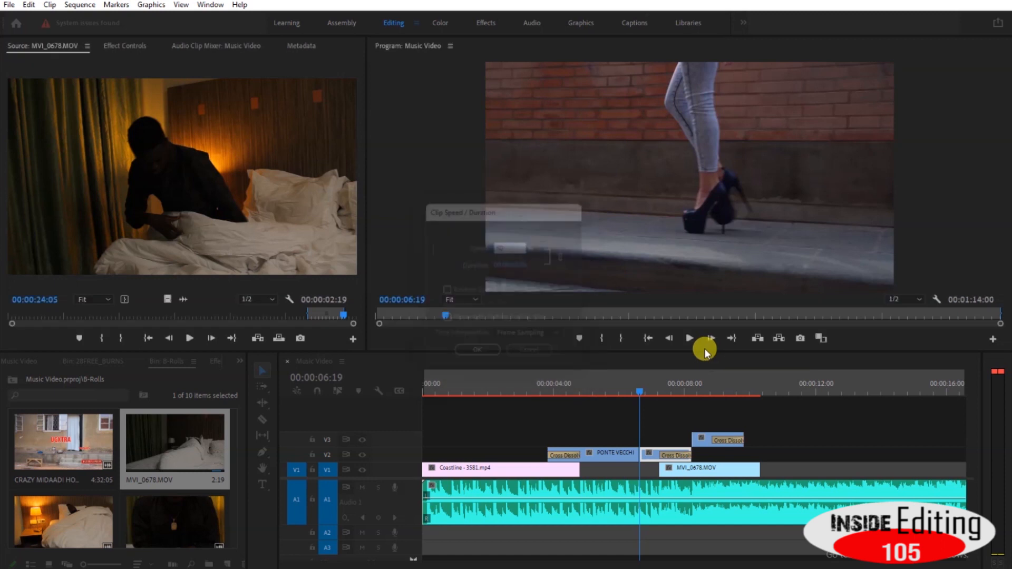
{"action": "left_click_drag", "start_coordinate": [740, 451], "coordinate": [692, 452]}
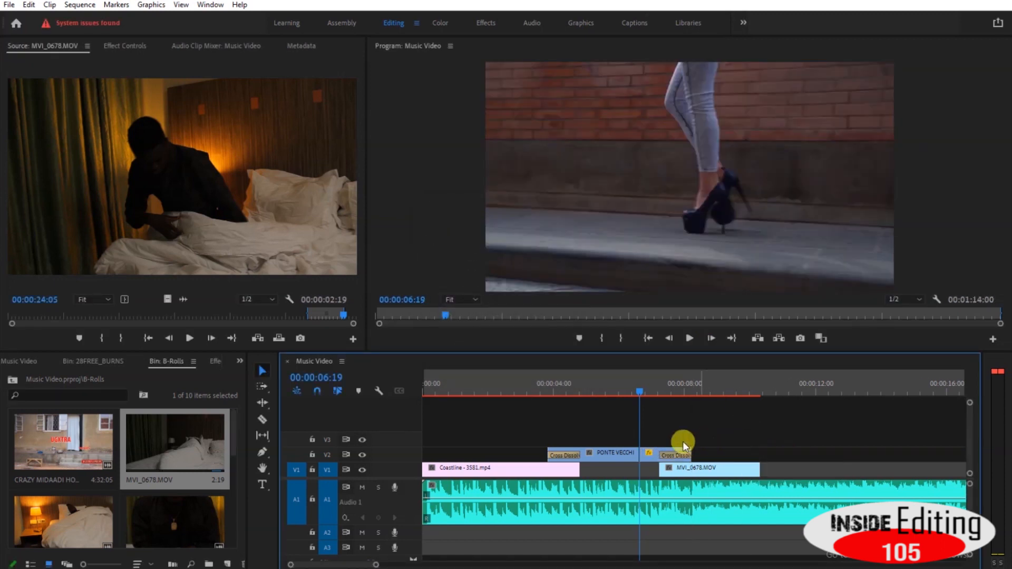
Play the sequence from just before the first Cross Dissolve to the end of the MVI_0678.MOV clip
{"action": "left_click", "coordinate": [529, 390]}
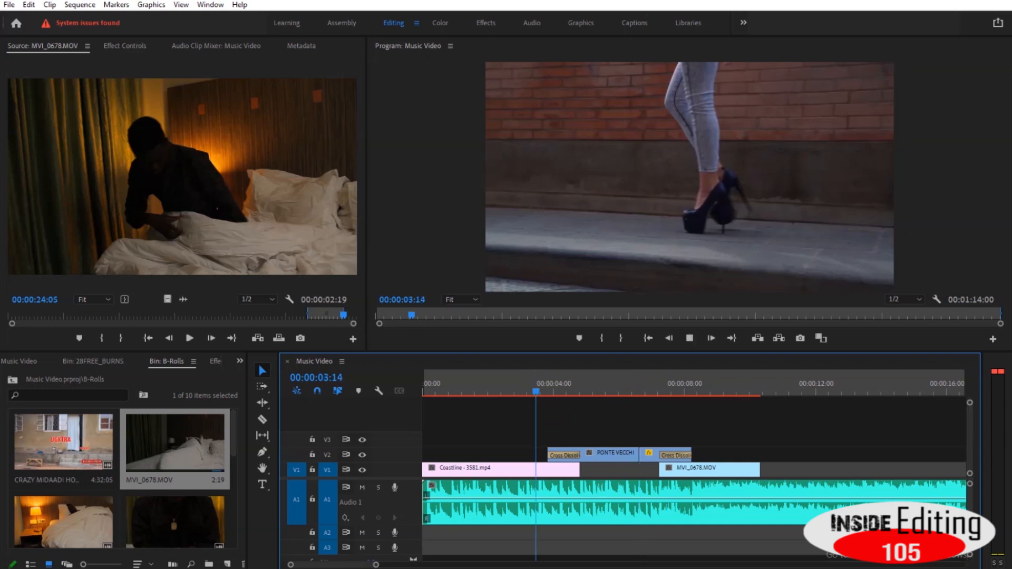
{"action": "key", "text": "space"}
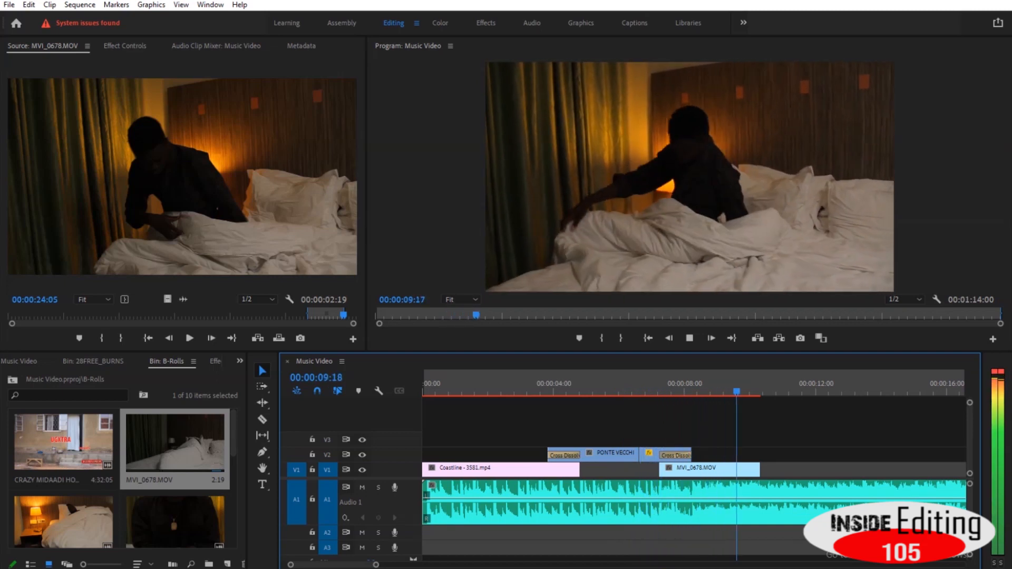
{"action": "key", "text": "space"}
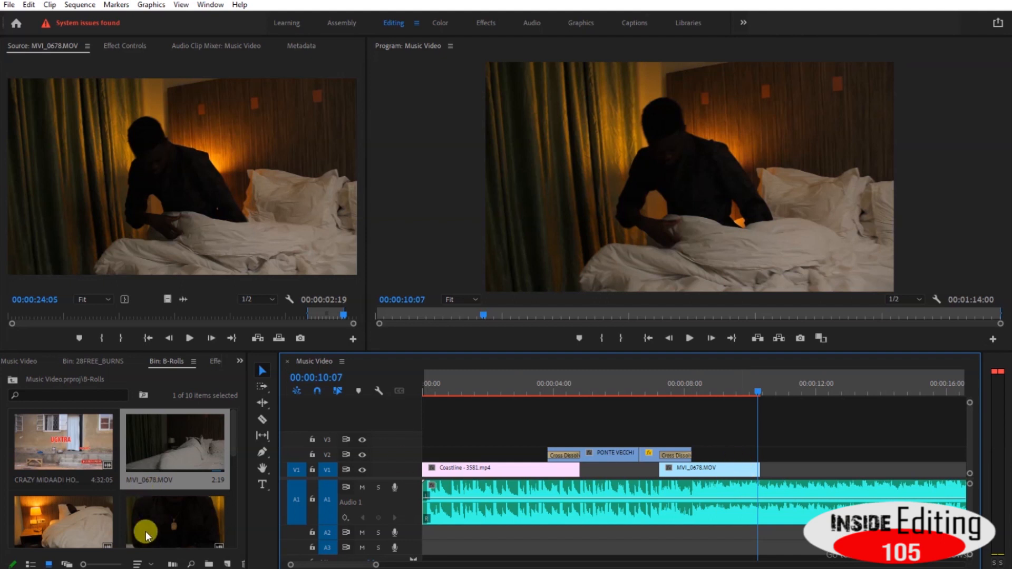
Find High Heels Walk in Beverly Hills.mp4 in the B-Rolls bin, open it in the source monitor and play it
{"action": "scroll", "coordinate": [148, 529], "scroll_direction": "down", "scroll_amount": 1}
{"action": "scroll", "coordinate": [147, 529], "scroll_direction": "down", "scroll_amount": 1}
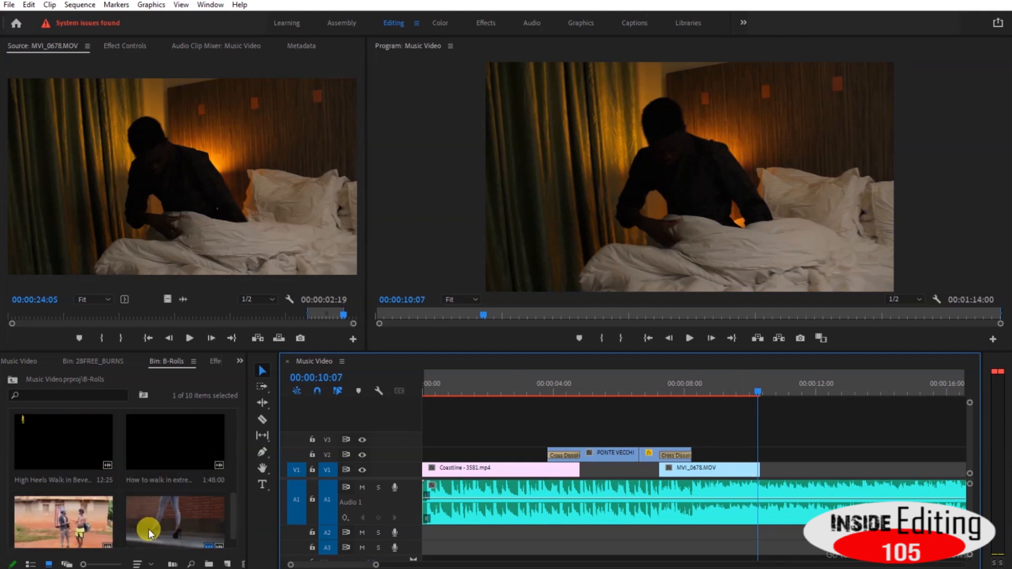
{"action": "scroll", "coordinate": [148, 529], "scroll_direction": "down", "scroll_amount": 1}
{"action": "scroll", "coordinate": [147, 529], "scroll_direction": "up", "scroll_amount": 1}
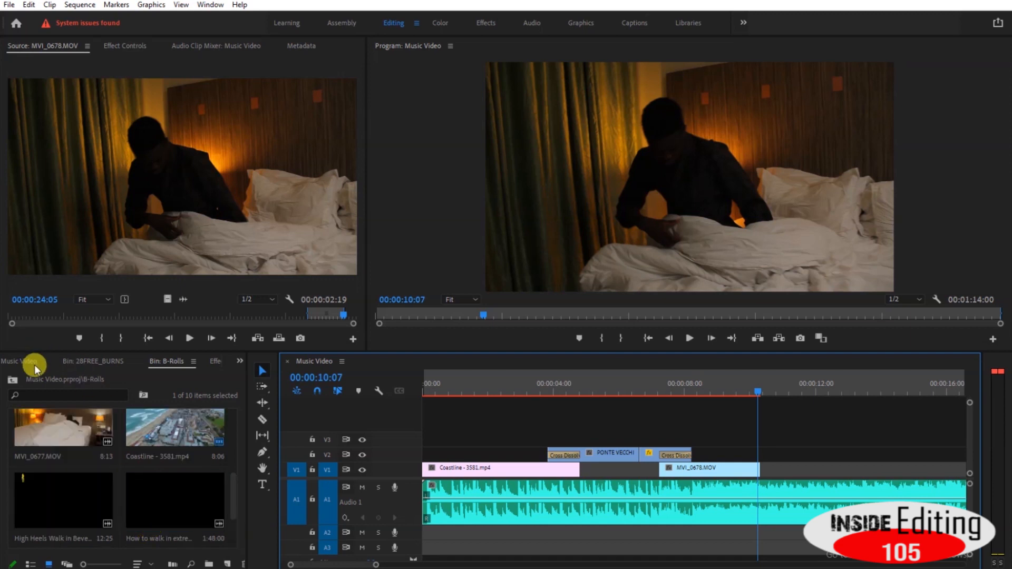
{"action": "double_click", "coordinate": [74, 483]}
{"action": "key", "text": "space"}
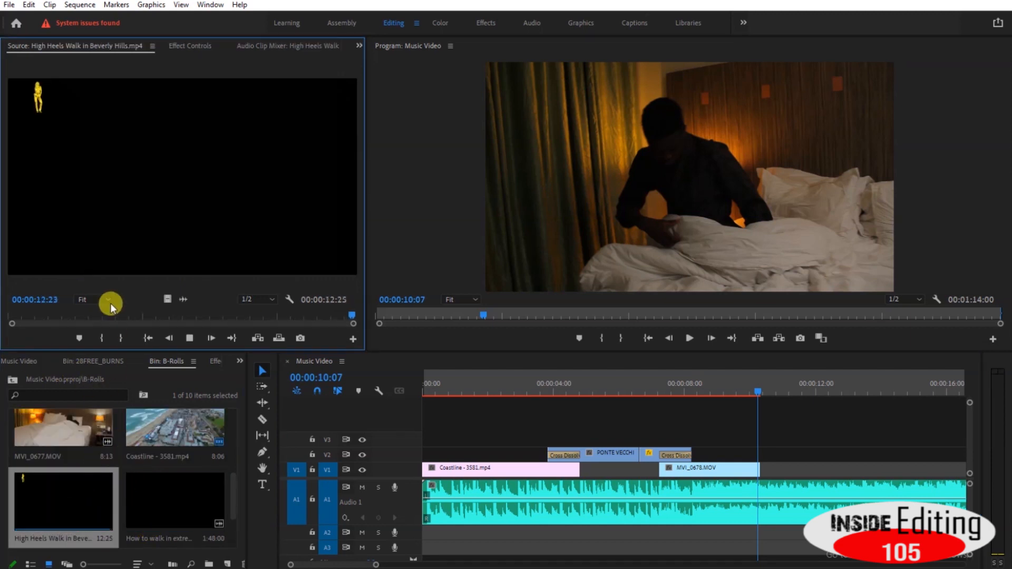
Mark a section of the High Heels Walk clip ending at 00:00:05:29 and place its video on V2 at 00:00:10:07
{"action": "left_click", "coordinate": [176, 318]}
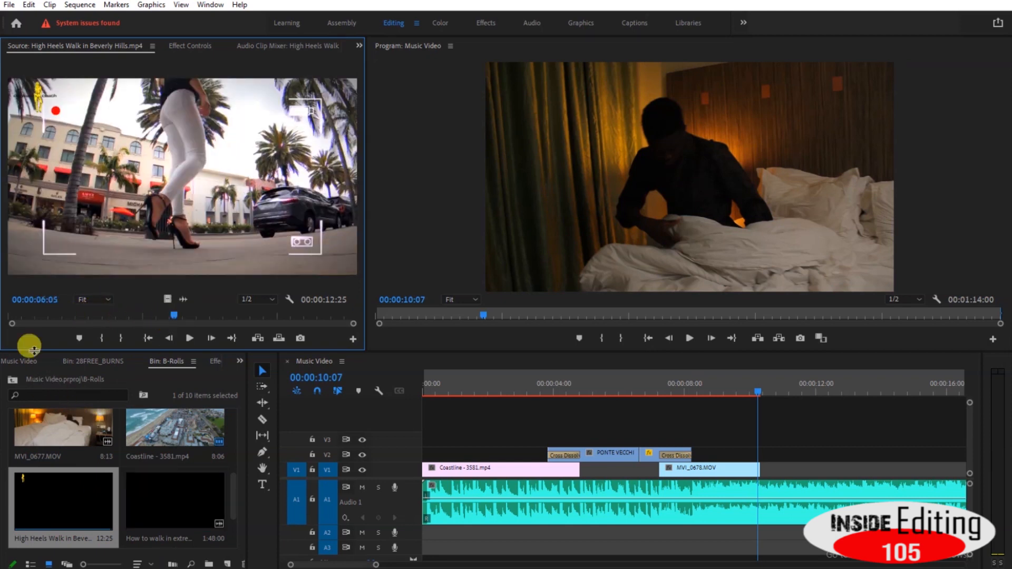
{"action": "left_click", "coordinate": [34, 316]}
{"action": "left_click_drag", "start_coordinate": [34, 314], "coordinate": [752, 452]}
{"action": "key", "text": "o"}
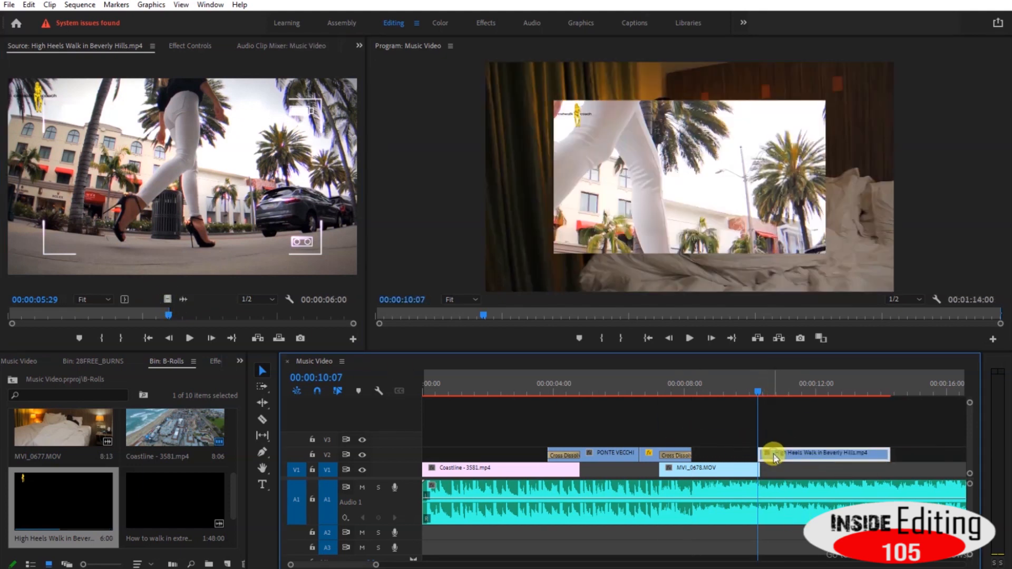
Enlarge the High Heels Walk clip to fill the program frame and play back the cut into it
{"action": "left_click_drag", "start_coordinate": [553, 177], "coordinate": [455, 175]}
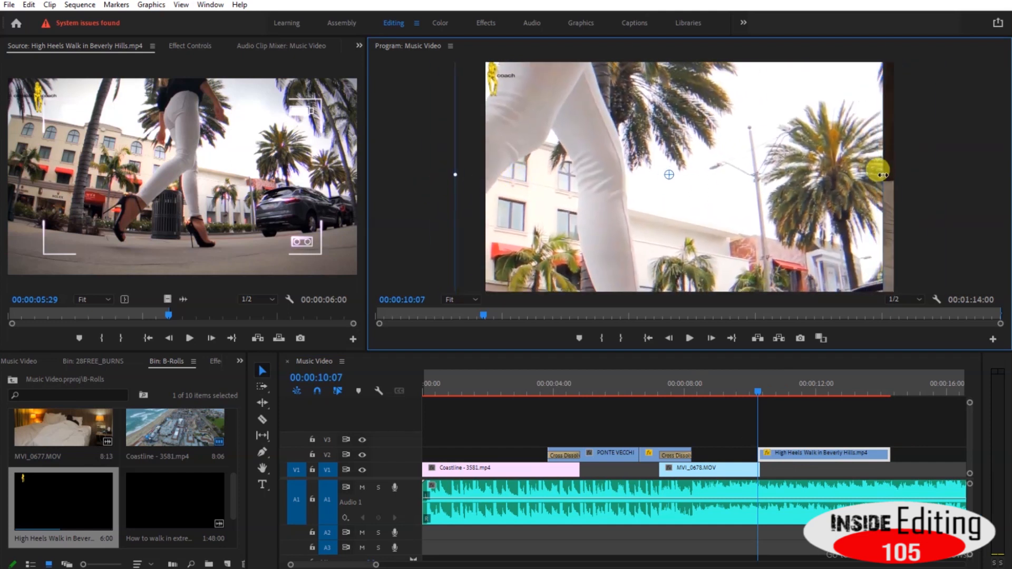
{"action": "left_click_drag", "start_coordinate": [878, 171], "coordinate": [803, 209]}
{"action": "left_click", "coordinate": [739, 385]}
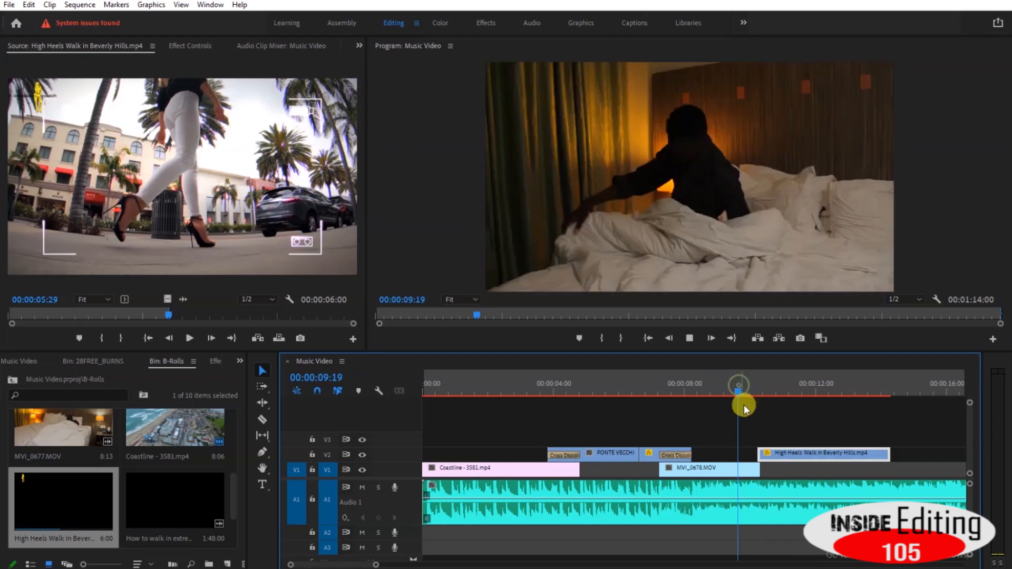
{"action": "key", "text": "space"}
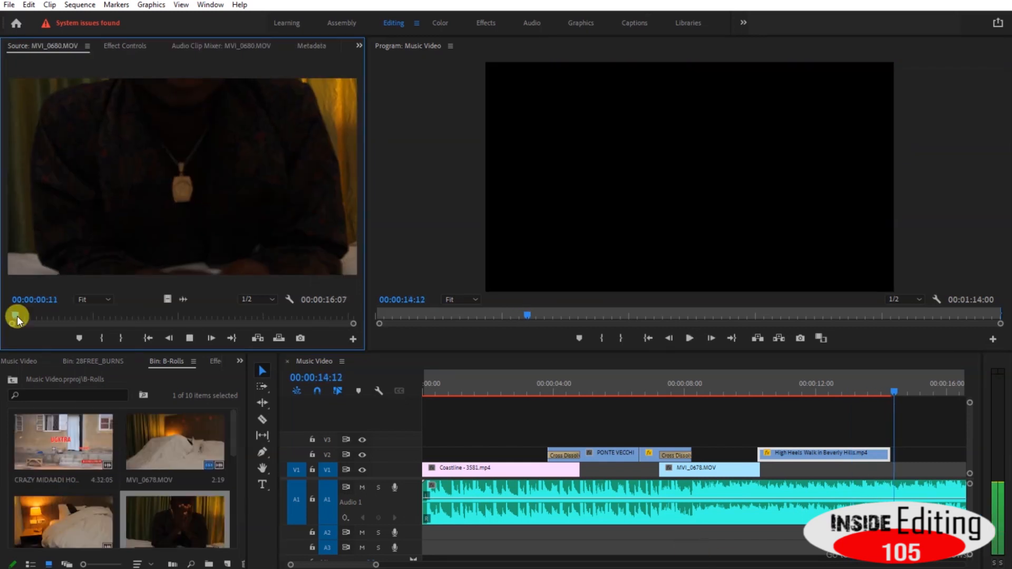
Mark a section of MVI_0680.MOV ending at 00:00:11:08 and place its video on V3 at 00:00:14:12
{"action": "left_click_drag", "start_coordinate": [17, 315], "coordinate": [96, 315]}
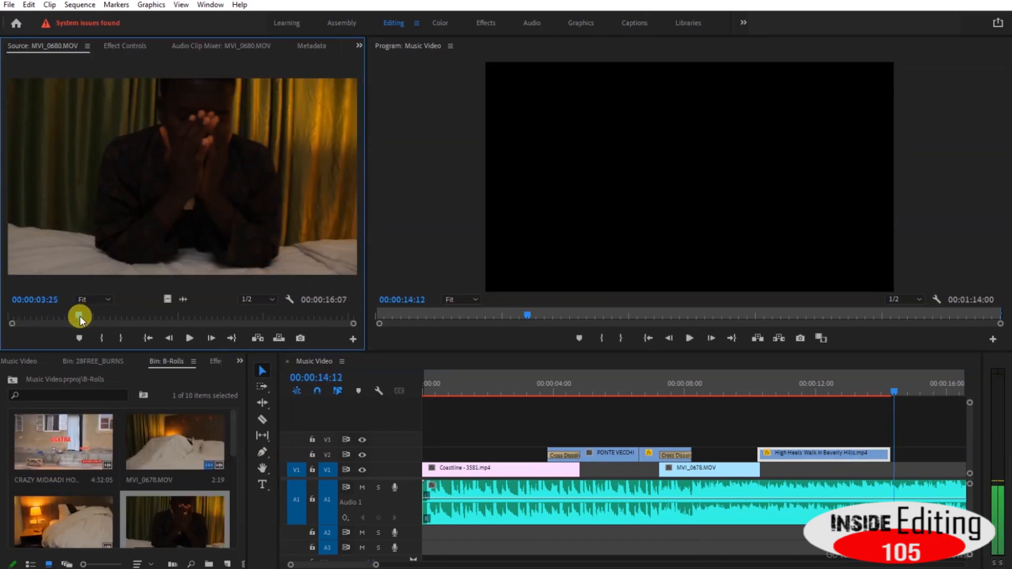
{"action": "left_click_drag", "start_coordinate": [33, 324], "coordinate": [251, 331]}
{"action": "key", "text": "o"}
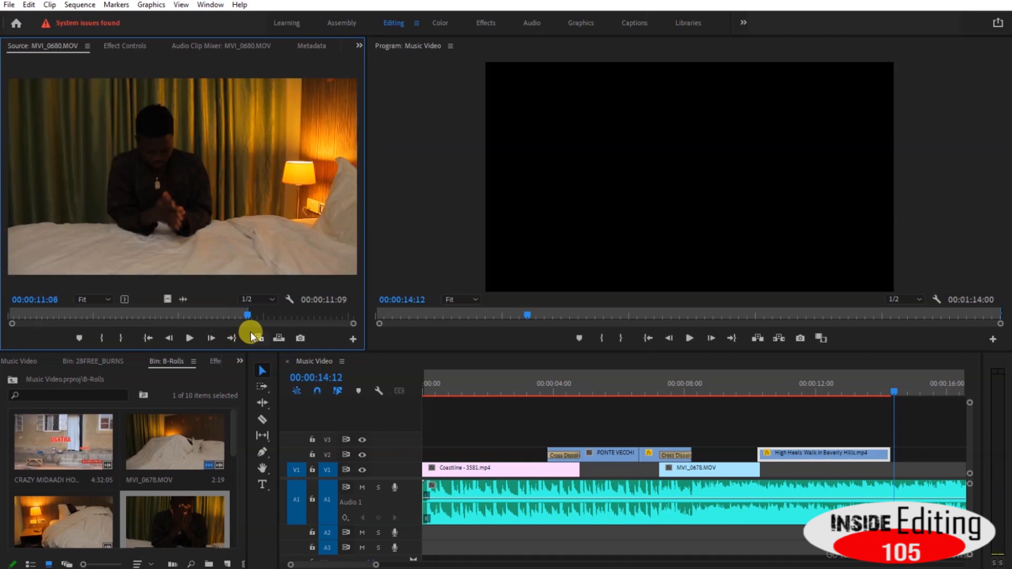
{"action": "left_click_drag", "start_coordinate": [168, 299], "coordinate": [896, 437]}
{"action": "left_click", "coordinate": [752, 532]}
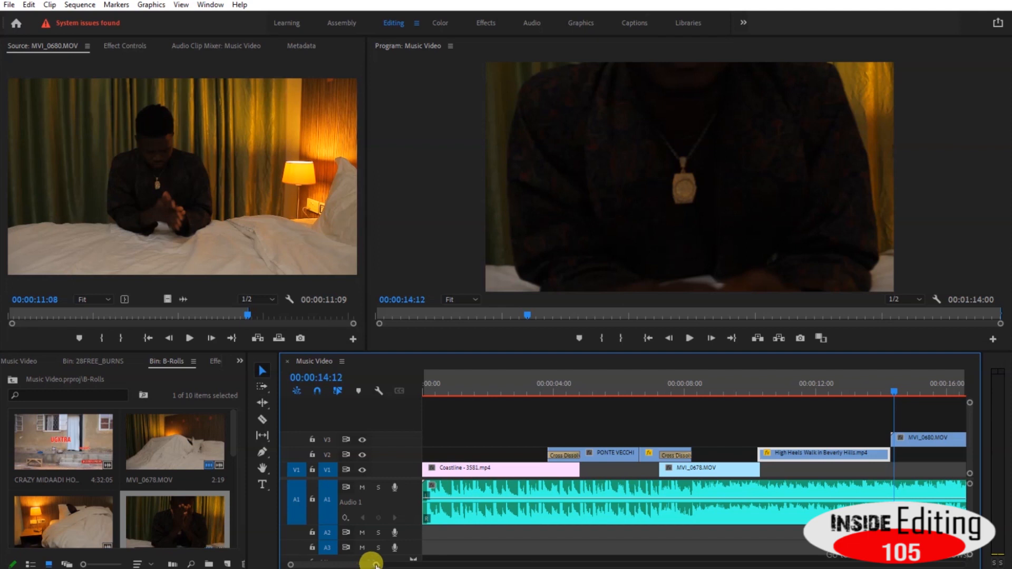
Align the MVI_0680.MOV clip with the end of the High Heels clip and set the playhead to 00:00:18:21 for a split
{"action": "left_click_drag", "start_coordinate": [376, 566], "coordinate": [453, 559]}
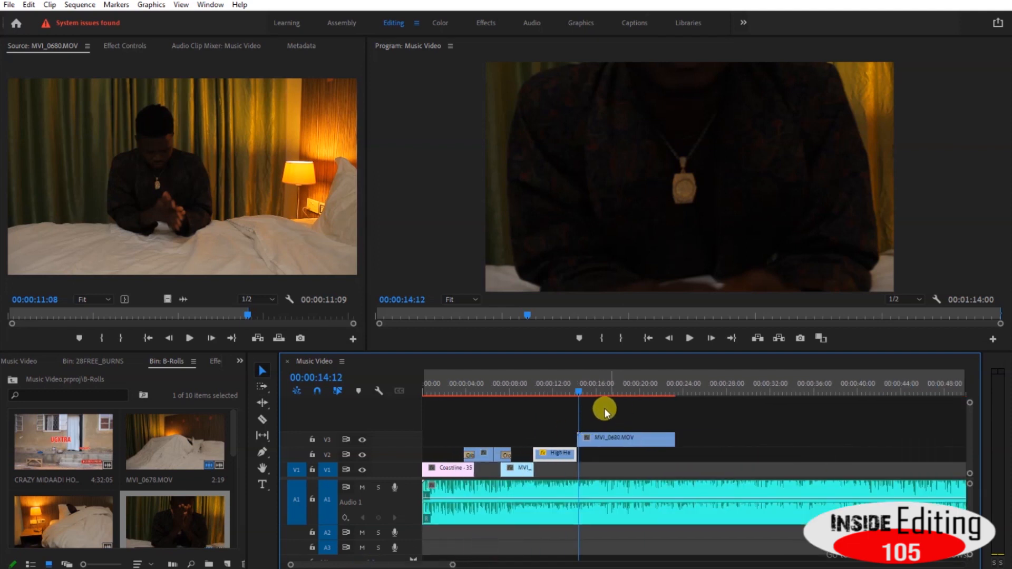
{"action": "left_click_drag", "start_coordinate": [594, 441], "coordinate": [590, 441]}
{"action": "left_click_drag", "start_coordinate": [572, 387], "coordinate": [622, 383]}
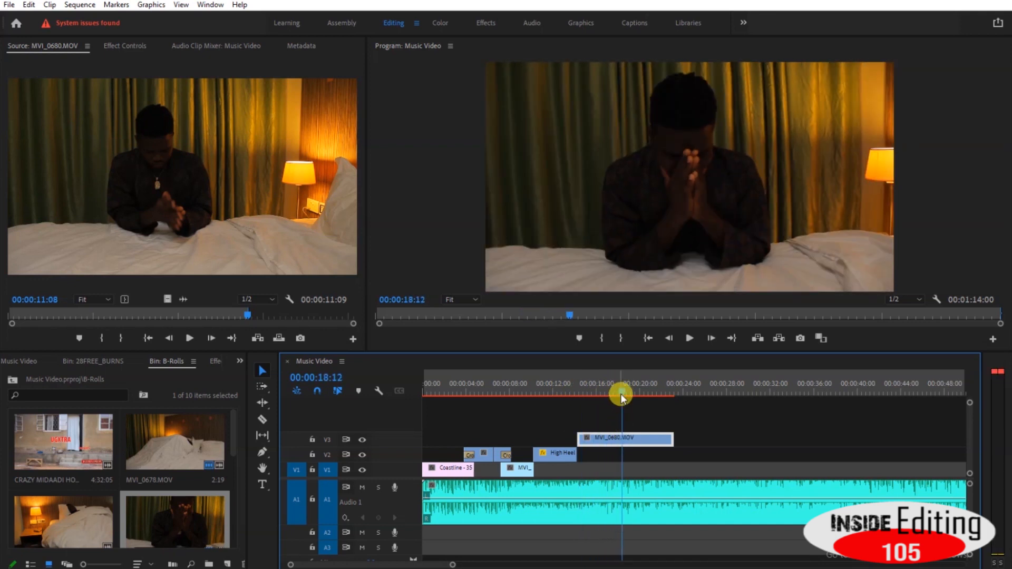
{"action": "left_click_drag", "start_coordinate": [621, 393], "coordinate": [625, 395]}
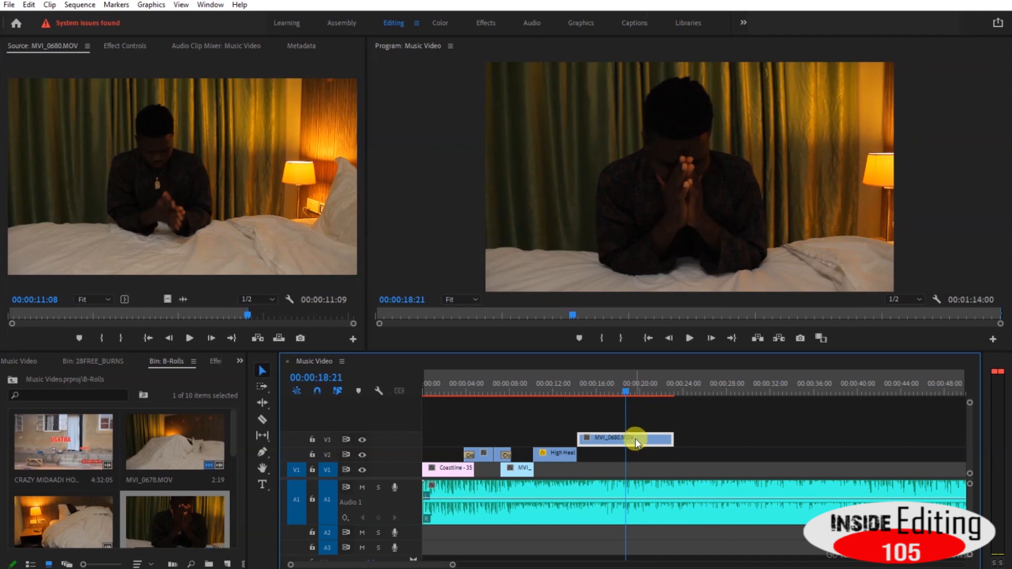
Speed up the part of MVI_0680.MOV before 00:00:18:21 and close the gap by moving the remaining part against it
{"action": "right_click", "coordinate": [605, 438]}
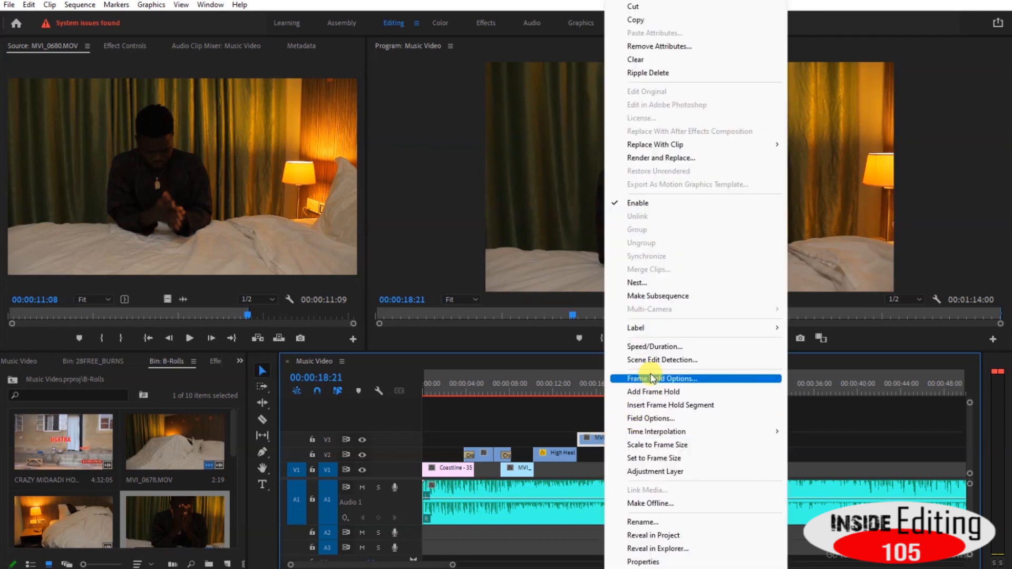
{"action": "left_click", "coordinate": [653, 346]}
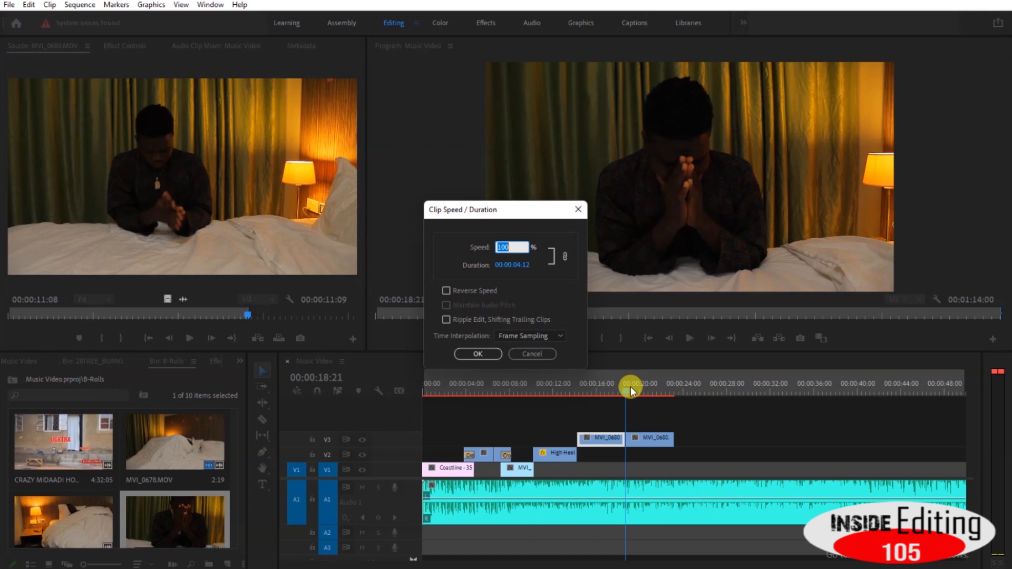
{"action": "key", "text": "Return"}
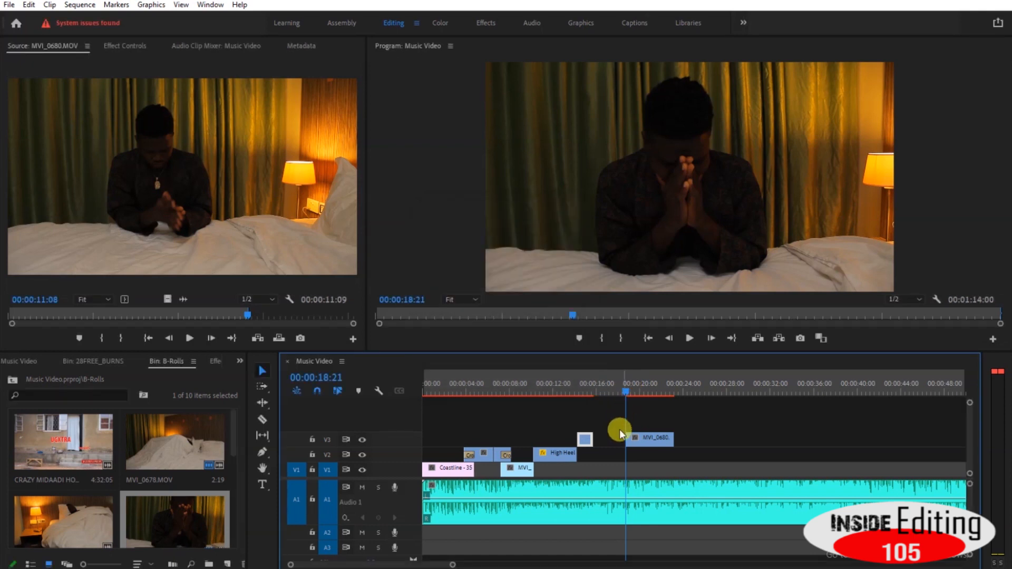
{"action": "left_click_drag", "start_coordinate": [657, 438], "coordinate": [625, 437]}
Play back the sped-up MVI_0680.MOV section and trim its second part to end at 00:00:18:11
{"action": "left_click", "coordinate": [551, 379]}
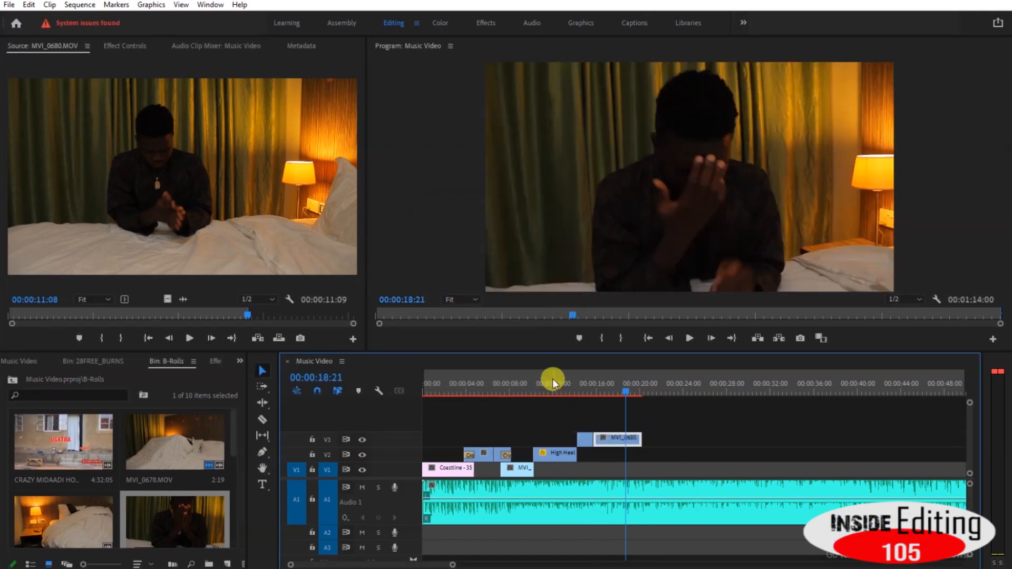
{"action": "key", "text": "space"}
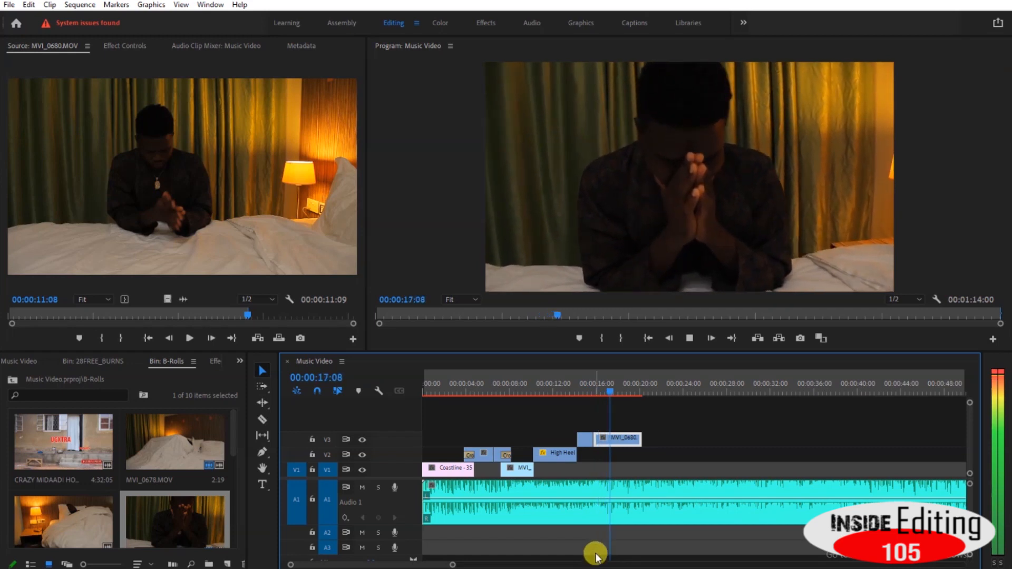
{"action": "key", "text": "space"}
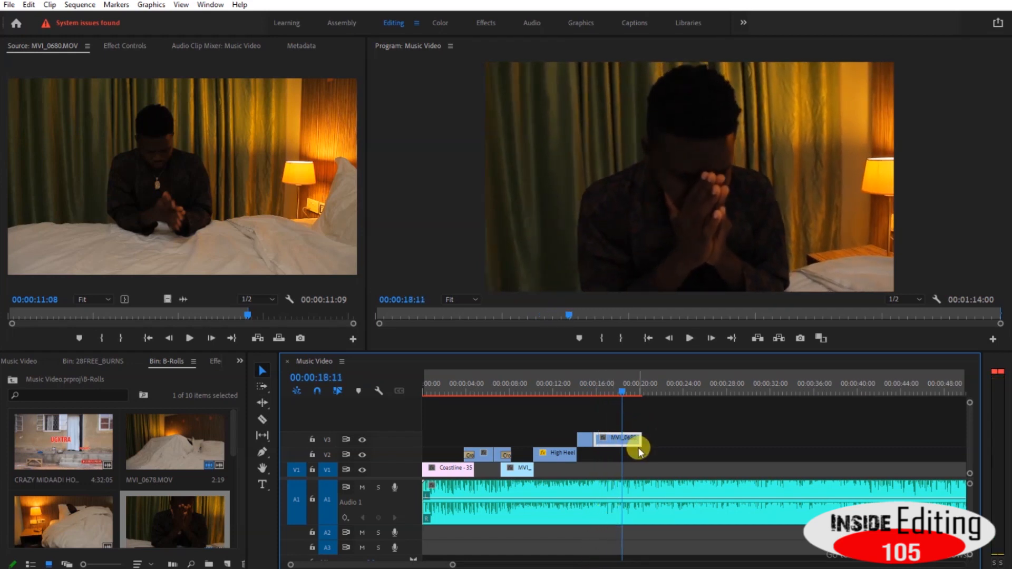
{"action": "left_click_drag", "start_coordinate": [635, 439], "coordinate": [607, 443]}
{"action": "mouse_move", "coordinate": [621, 440]}
{"action": "left_mouse_down"}
{"action": "mouse_move", "coordinate": [612, 439]}
{"action": "mouse_move", "coordinate": [621, 440]}
{"action": "left_mouse_up"}
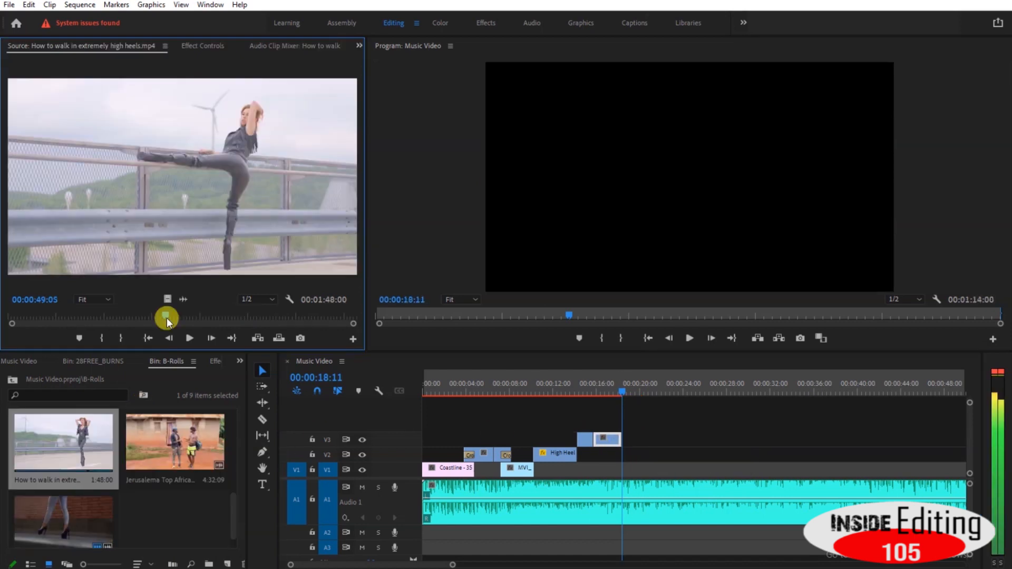
Place How to walk in extremely high heels.mp4, trimmed to end at 00:00:47:12, on V1 at 00:00:18:11 and move both MVI_0680.MOV parts to V2
{"action": "left_click_drag", "start_coordinate": [166, 317], "coordinate": [134, 324]}
{"action": "key", "text": "i"}
{"action": "key", "text": "space"}
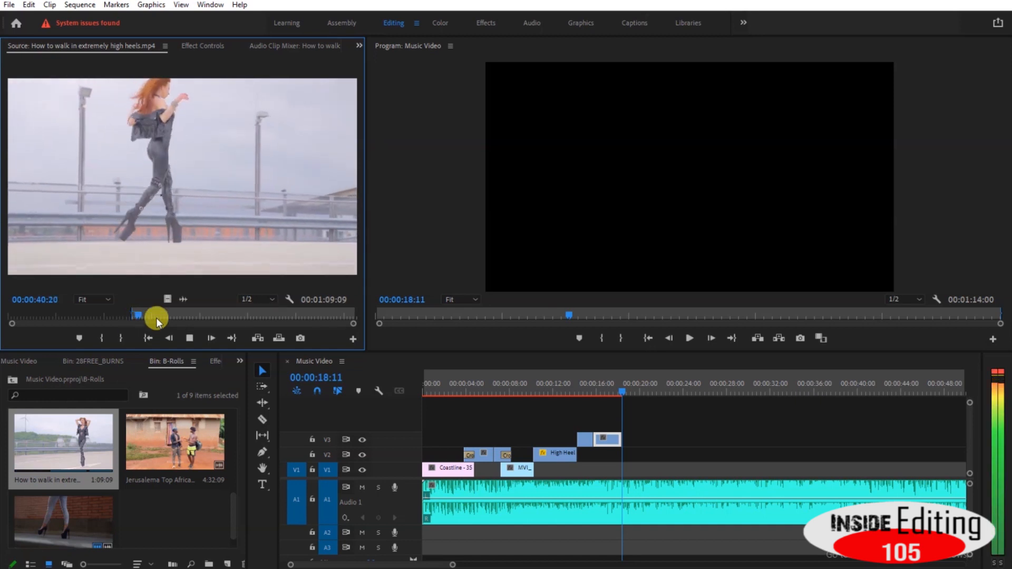
{"action": "left_click_drag", "start_coordinate": [156, 317], "coordinate": [624, 466]}
{"action": "key", "text": "o"}
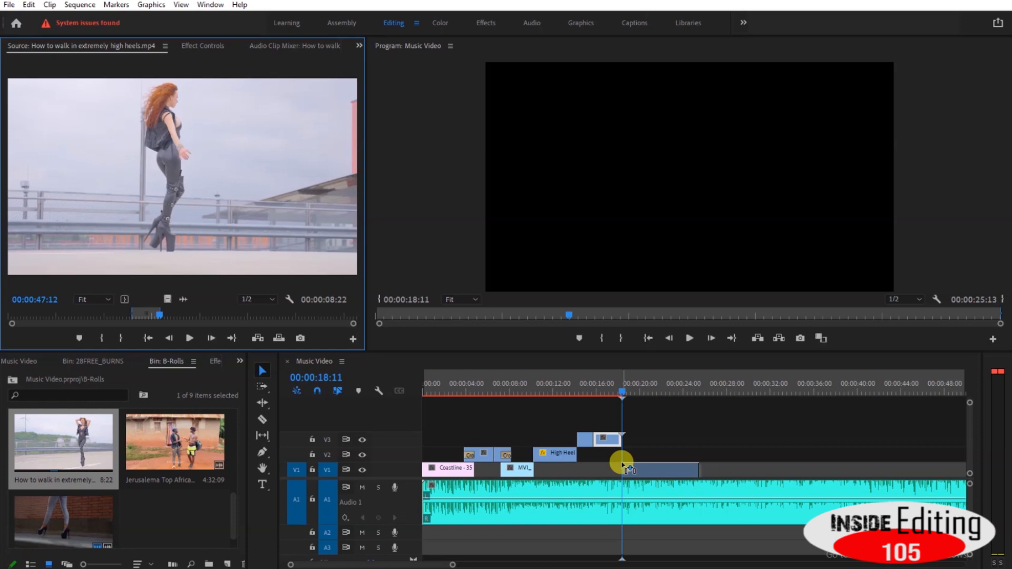
{"action": "mouse_move", "coordinate": [624, 465]}
{"action": "left_mouse_down"}
{"action": "mouse_move", "coordinate": [606, 444]}
{"action": "mouse_move", "coordinate": [607, 454]}
{"action": "left_mouse_up"}
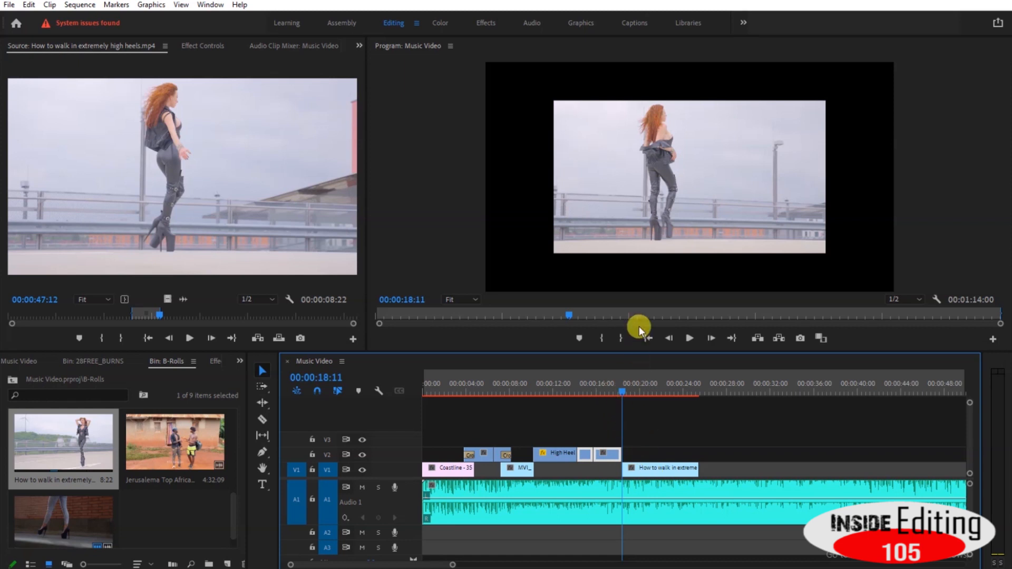
Scale the How to walk in extremely high heels clip to the frame size and play back the cut into it
{"action": "left_click", "coordinate": [640, 277]}
{"action": "left_click", "coordinate": [639, 230]}
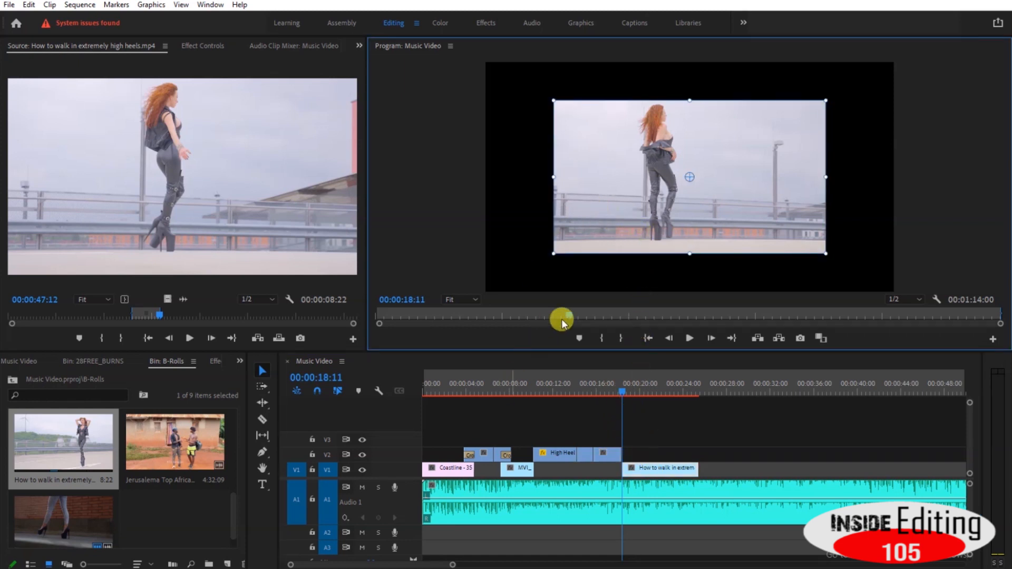
{"action": "right_click", "coordinate": [659, 468]}
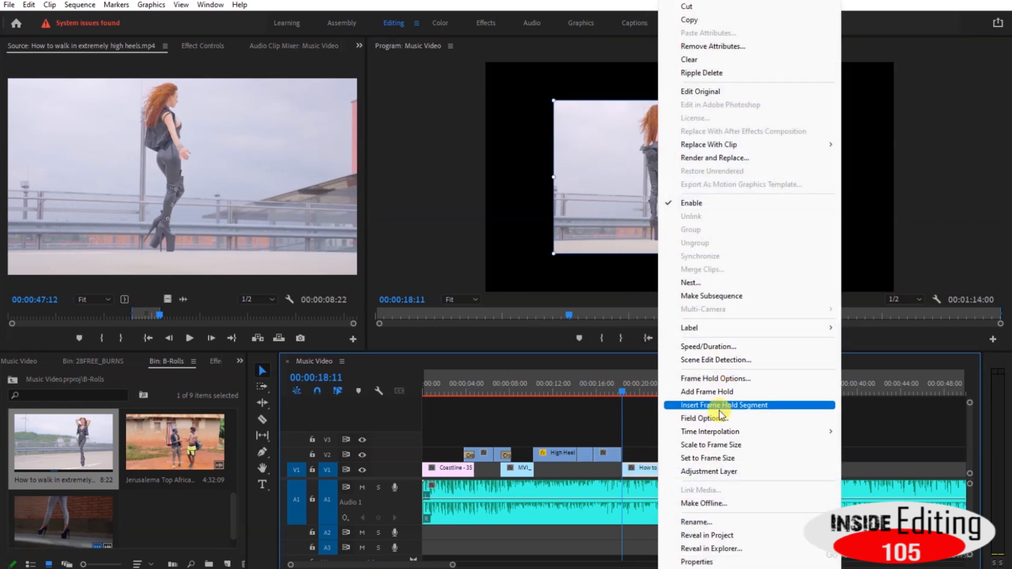
{"action": "left_click", "coordinate": [714, 447]}
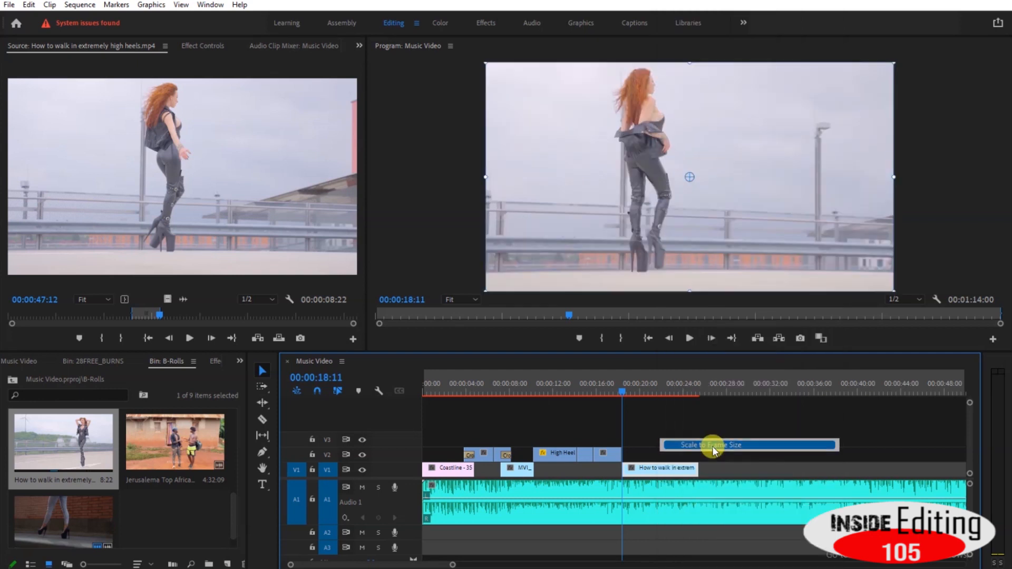
{"action": "left_click", "coordinate": [606, 390]}
{"action": "key", "text": "space"}
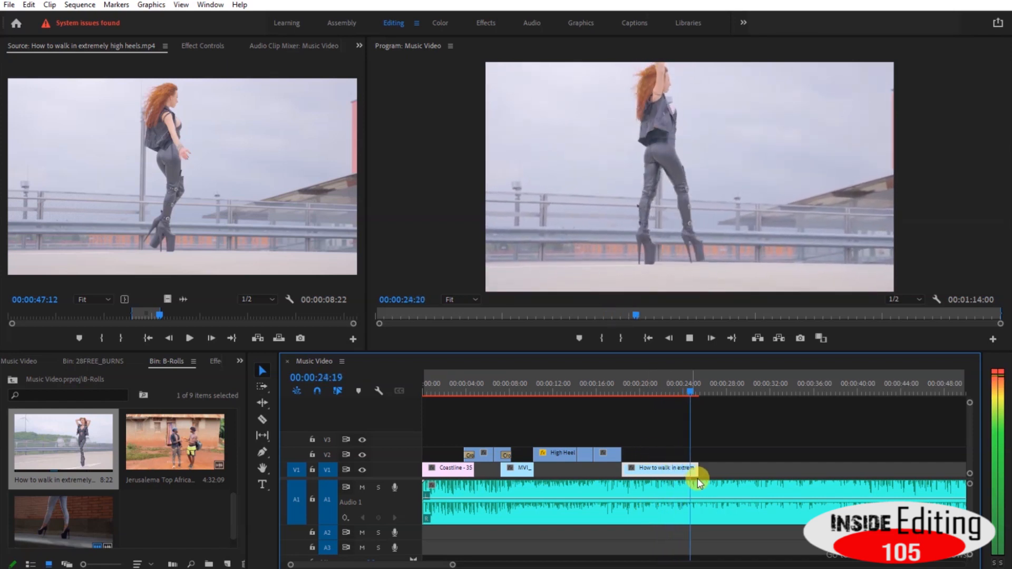
Set the playhead to 00:00:24:04 and open the CRAZY MIDAADI HOME DANCE clip from the B-Rolls bin in the source monitor
{"action": "left_click", "coordinate": [683, 383]}
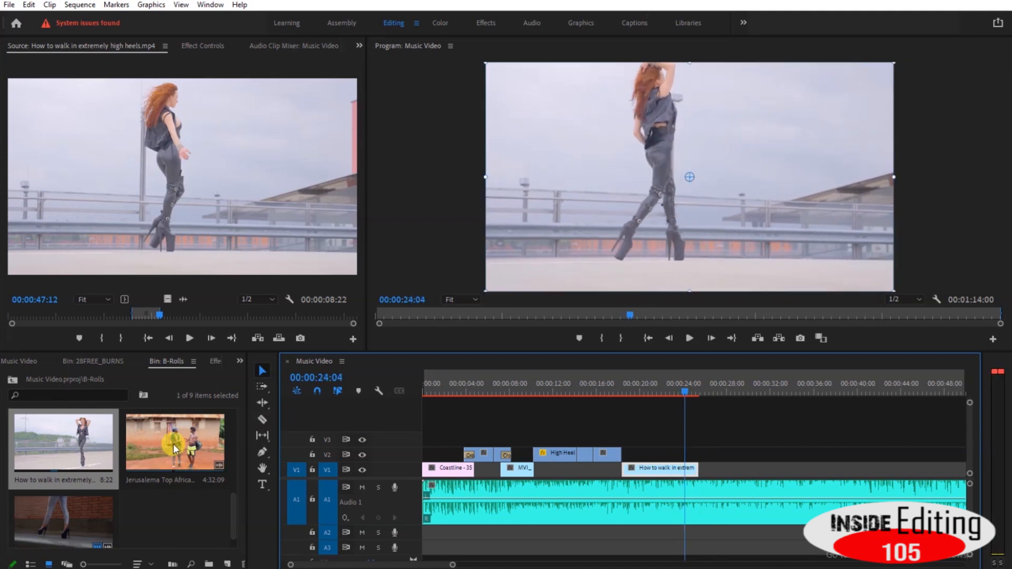
{"action": "scroll", "coordinate": [173, 446], "scroll_direction": "up", "scroll_amount": 2}
{"action": "scroll", "coordinate": [173, 447], "scroll_direction": "down", "scroll_amount": 2}
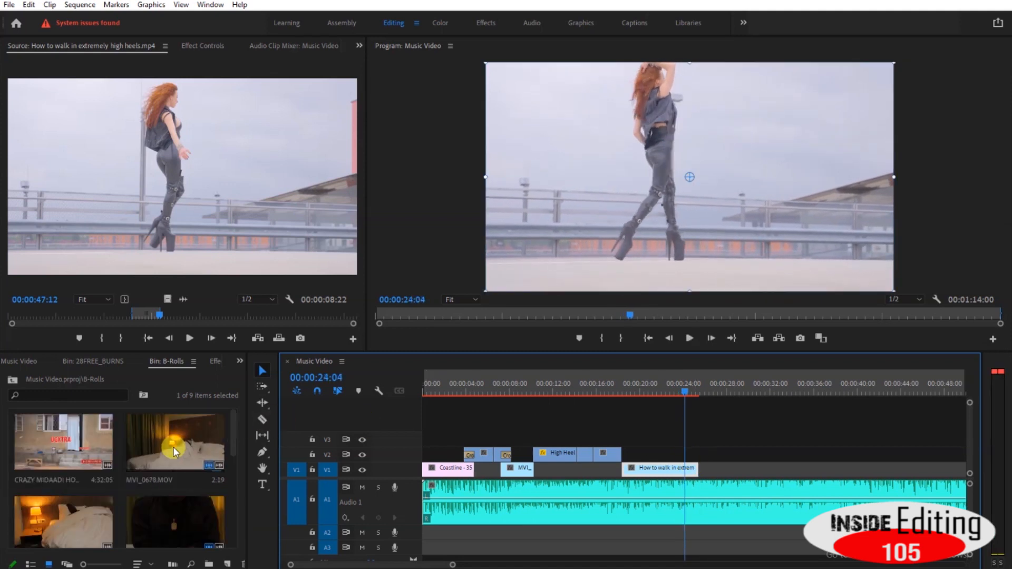
{"action": "scroll", "coordinate": [165, 476], "scroll_direction": "down", "scroll_amount": 4}
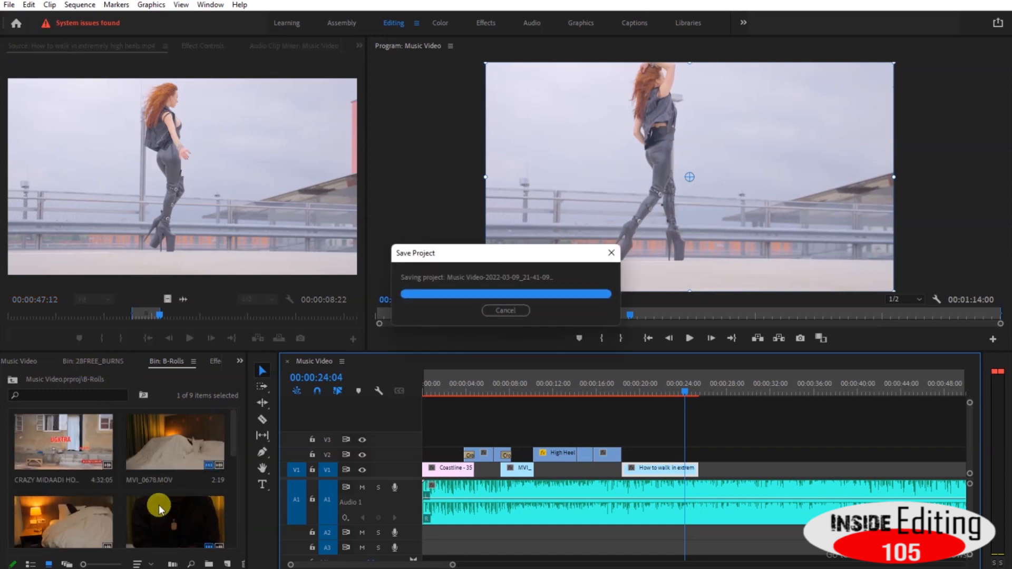
{"action": "double_click", "coordinate": [83, 443]}
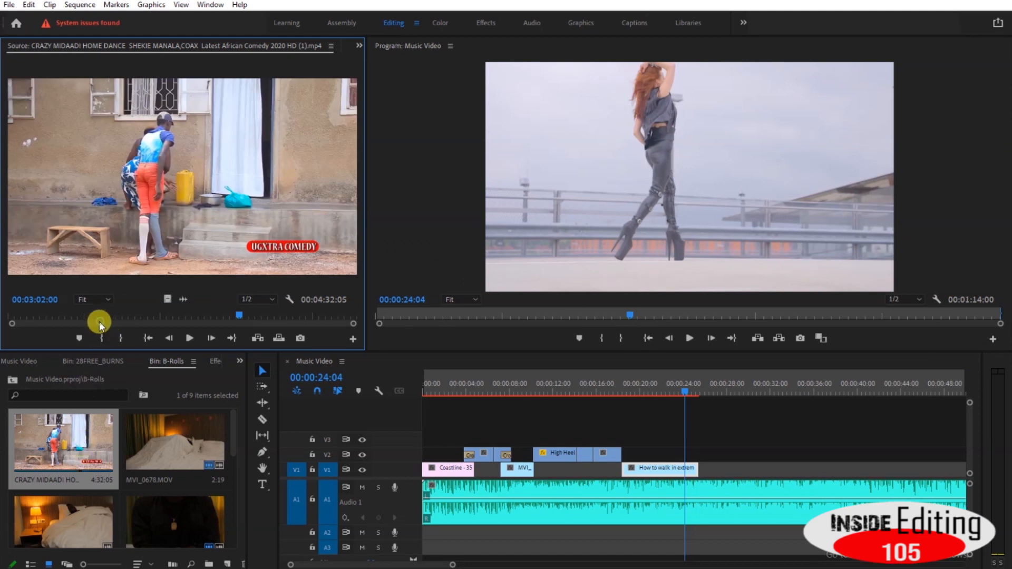
Mark the section of the CRAZY MIDAADI HOME DANCE clip from 00:00:46:02 to 00:01:01:06
{"action": "left_click", "coordinate": [82, 317]}
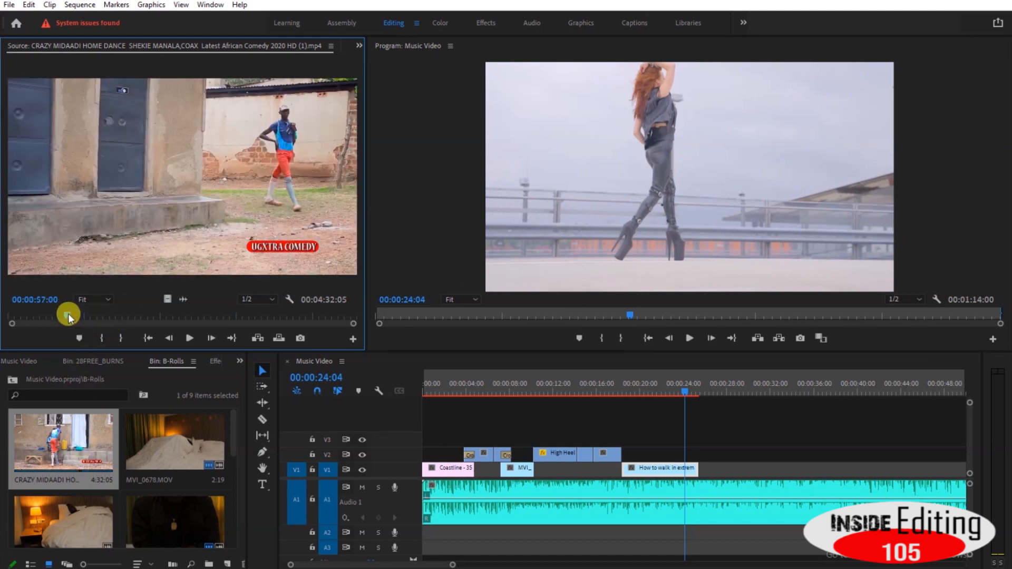
{"action": "left_click_drag", "start_coordinate": [68, 314], "coordinate": [57, 315]}
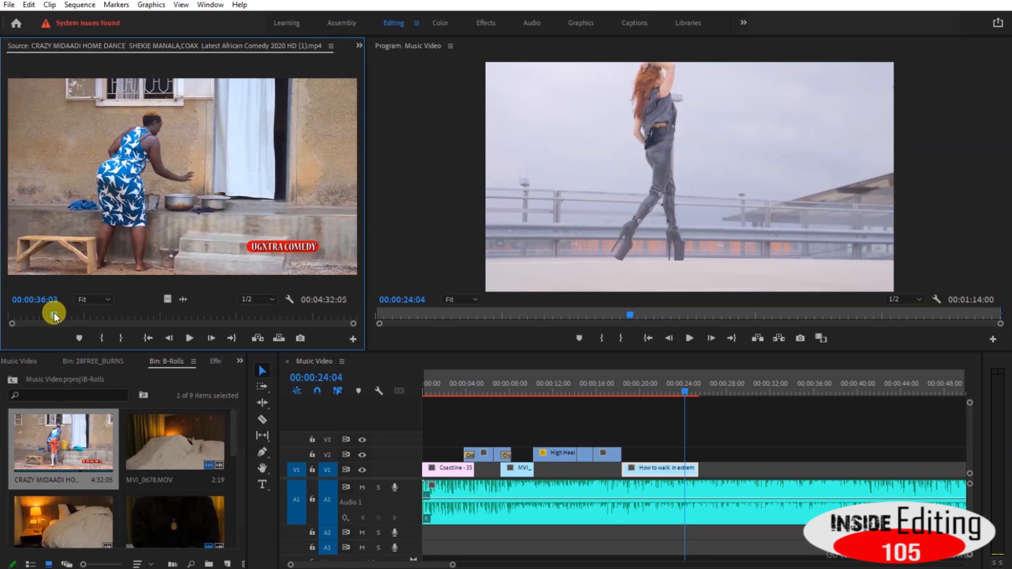
{"action": "key", "text": "i"}
{"action": "left_click_drag", "start_coordinate": [54, 315], "coordinate": [86, 315]}
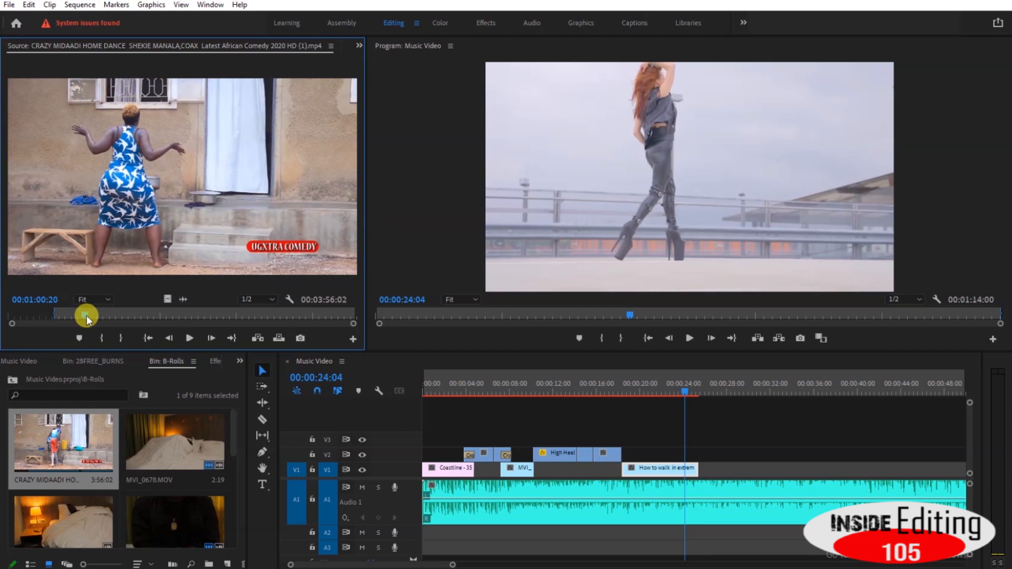
{"action": "key", "text": "o"}
{"action": "key", "text": "space"}
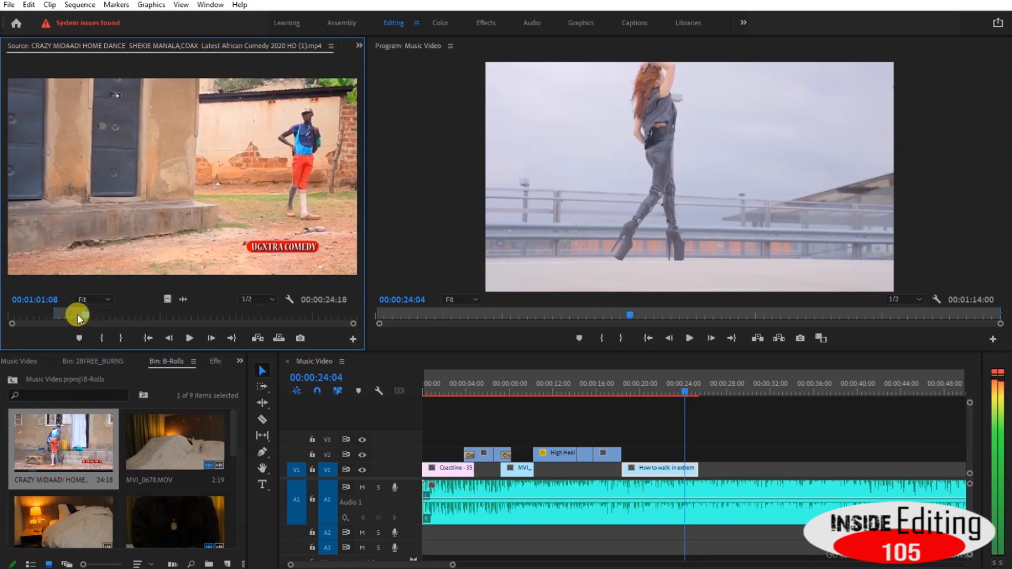
{"action": "key", "text": "Left"}
{"action": "key", "text": "o"}
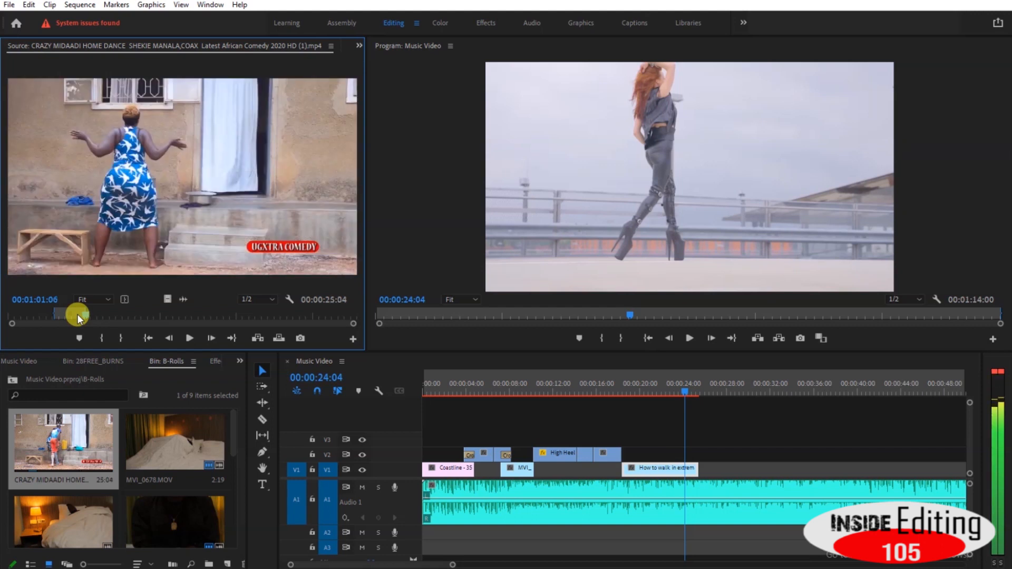
{"action": "left_click", "coordinate": [68, 315]}
{"action": "key", "text": "i"}
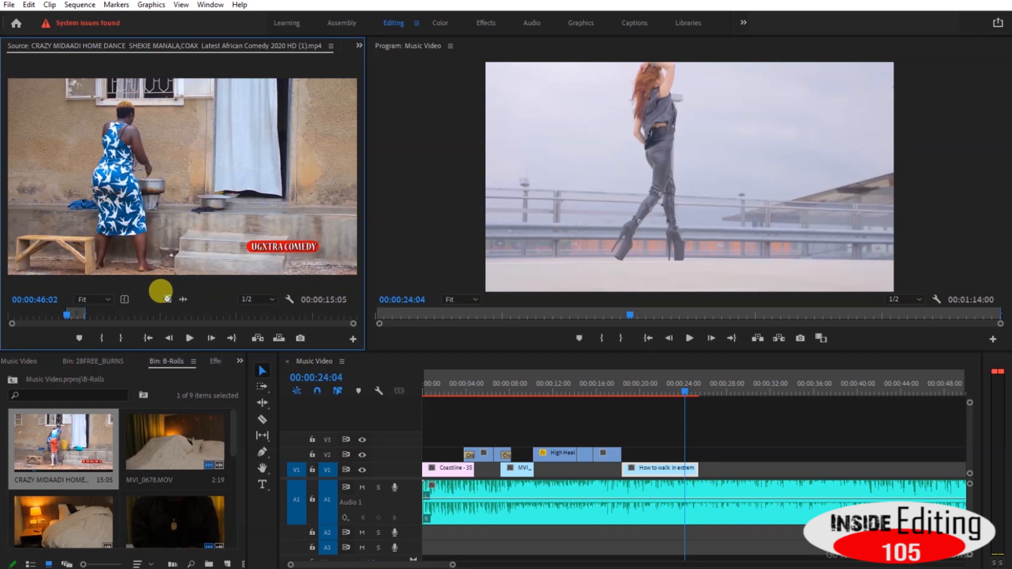
Place the marked CRAZY MIDAADI HOME DANCE video on V2 at 00:00:24:04 and apply the default transition to its start
{"action": "left_click_drag", "start_coordinate": [158, 298], "coordinate": [680, 449]}
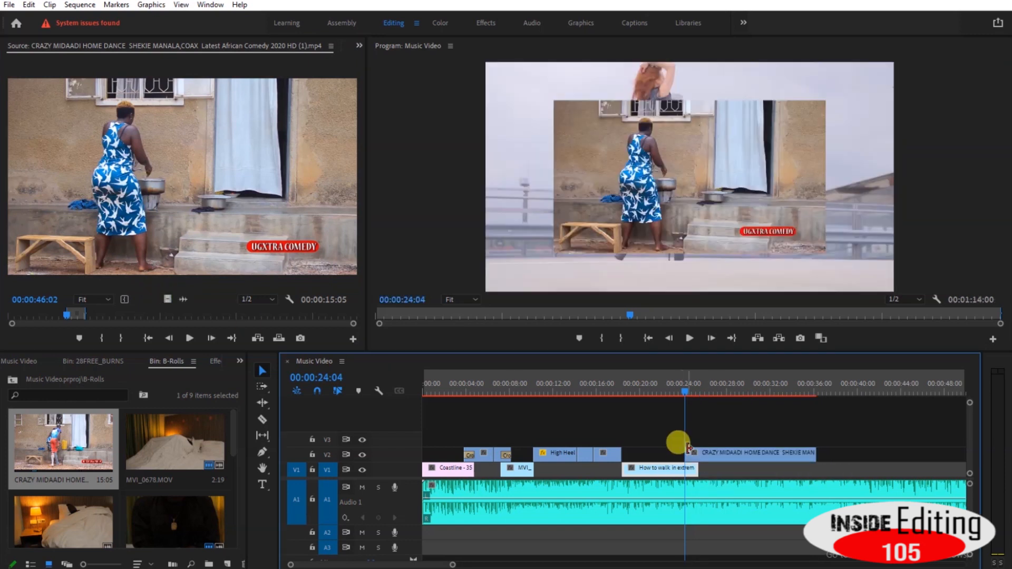
{"action": "right_click", "coordinate": [686, 451]}
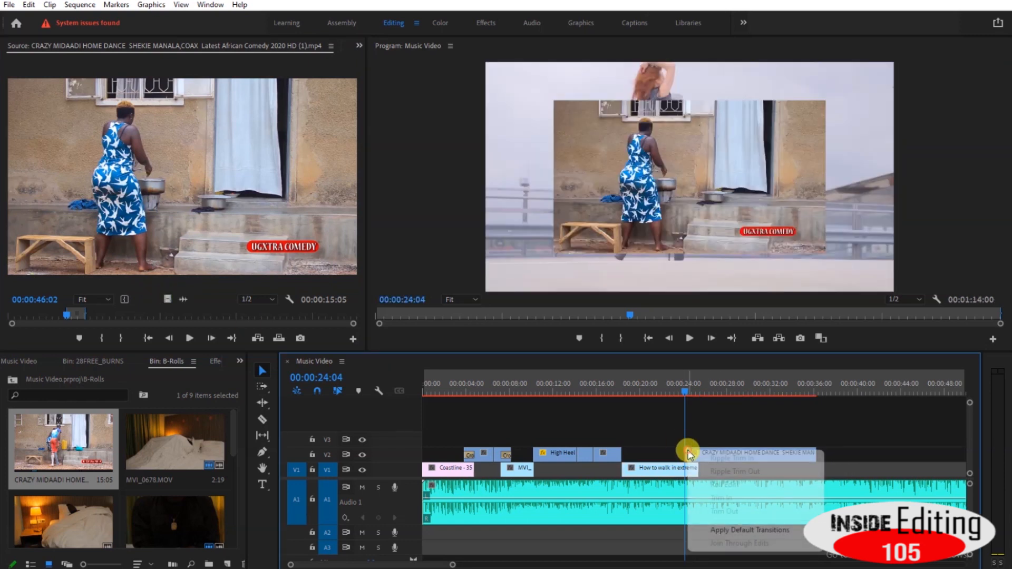
{"action": "left_click", "coordinate": [730, 529]}
Scale the CRAZY MIDAADI HOME DANCE clip on V2 to the frame size
{"action": "double_click", "coordinate": [716, 456]}
{"action": "left_click", "coordinate": [644, 229]}
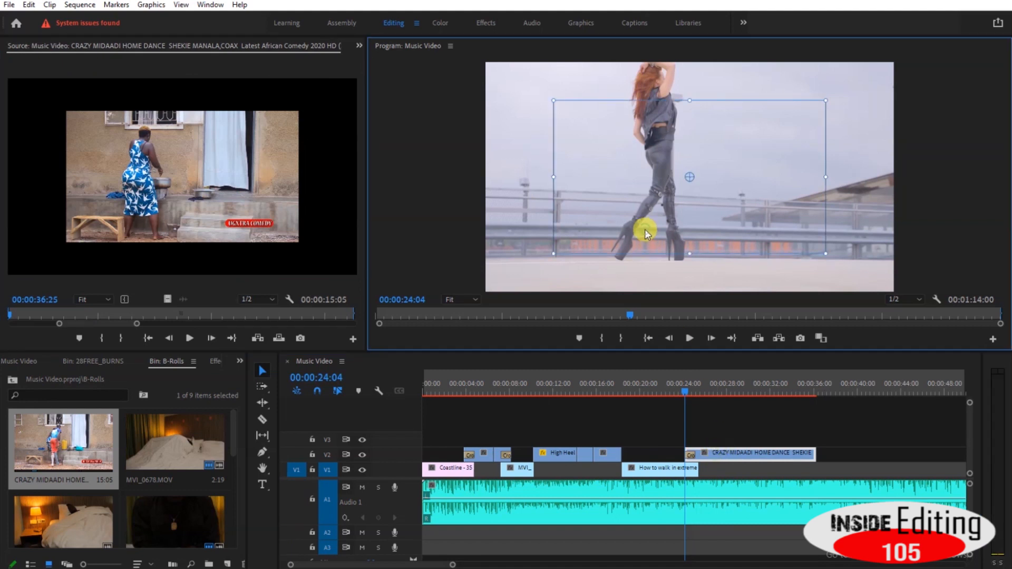
{"action": "right_click", "coordinate": [753, 452]}
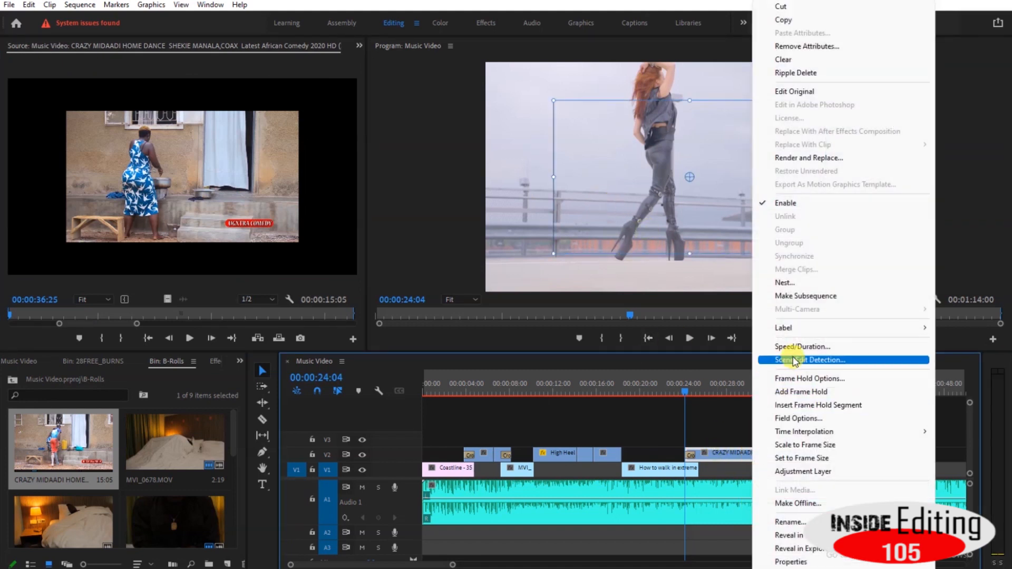
{"action": "left_click", "coordinate": [798, 444]}
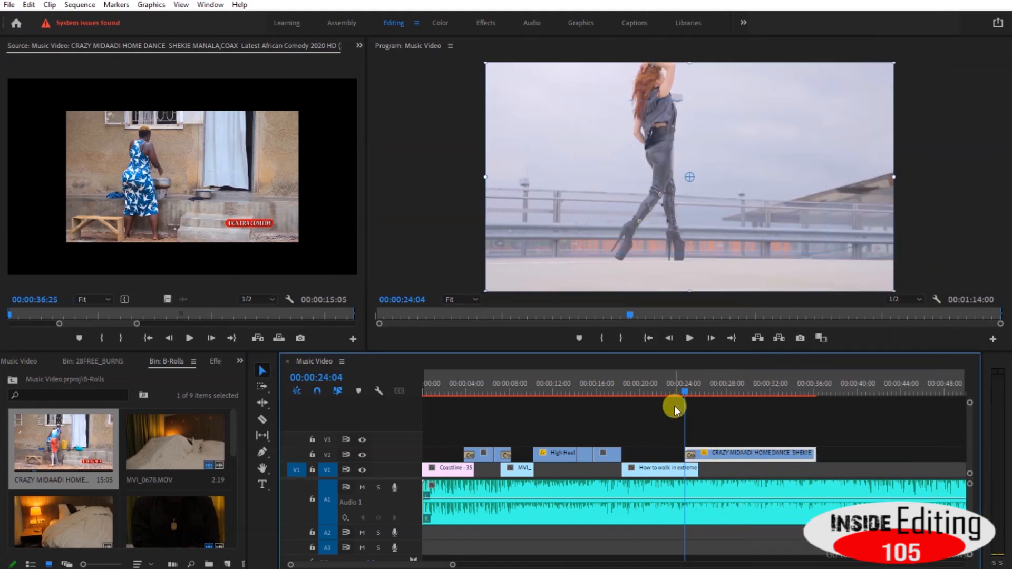
{"action": "left_click", "coordinate": [710, 388]}
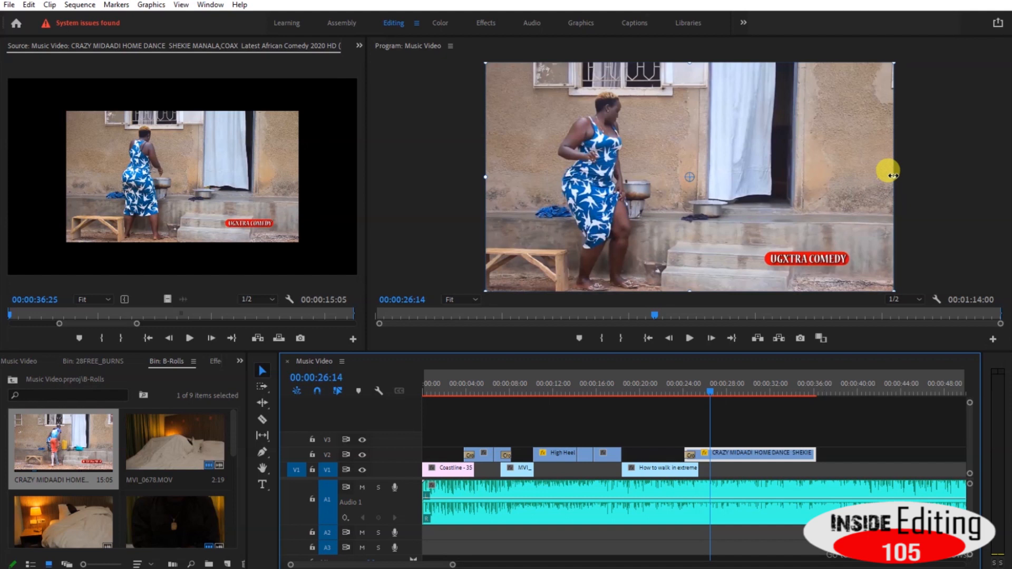
{"action": "left_click_drag", "start_coordinate": [893, 176], "coordinate": [897, 174]}
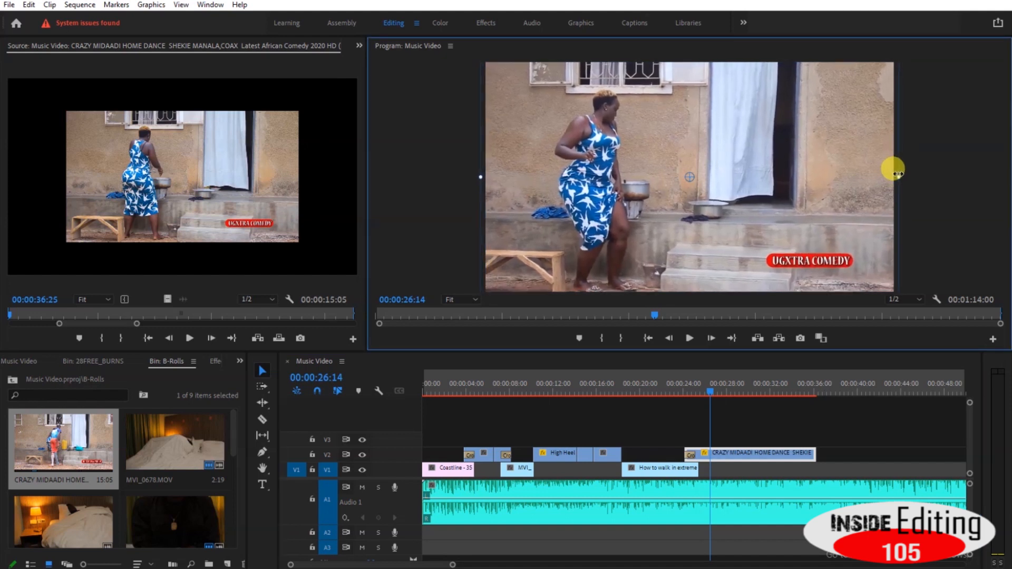
{"action": "key", "text": "ctrl+z"}
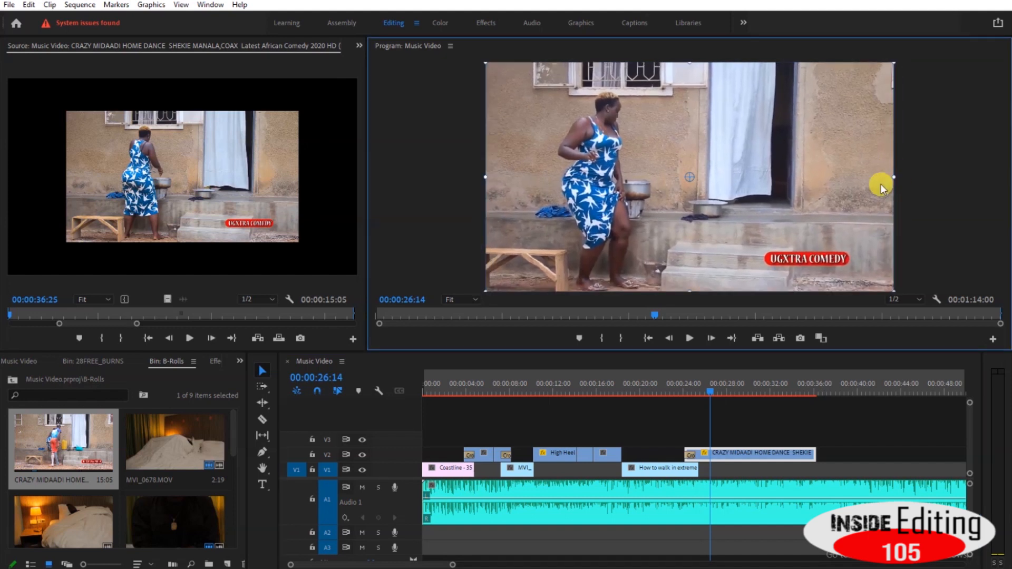
Play the CRAZY MIDAADI HOME DANCE clip on V2 and trim its end to 00:00:31:15
{"action": "left_click", "coordinate": [677, 387]}
{"action": "key", "text": "space"}
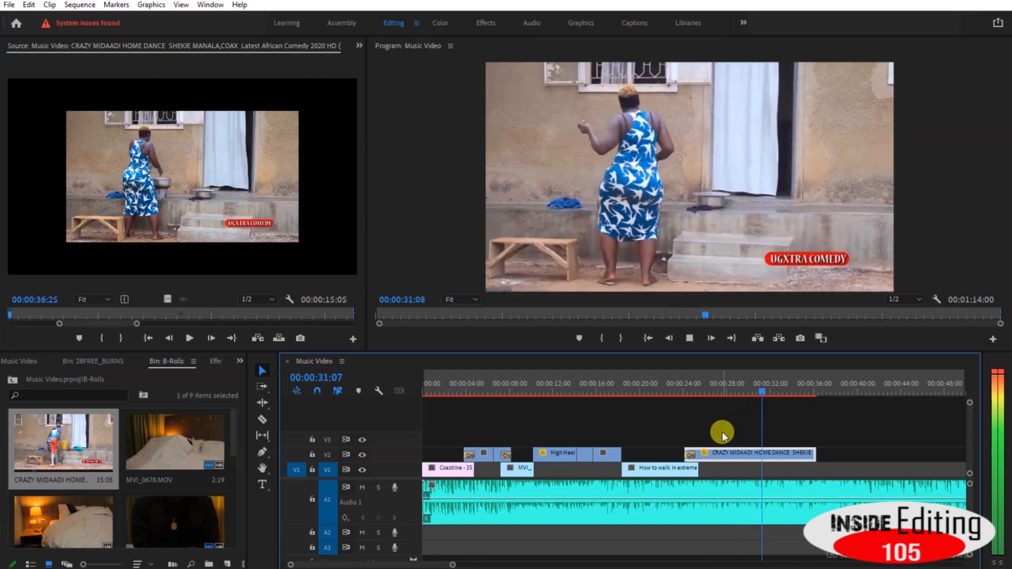
{"action": "key", "text": "space"}
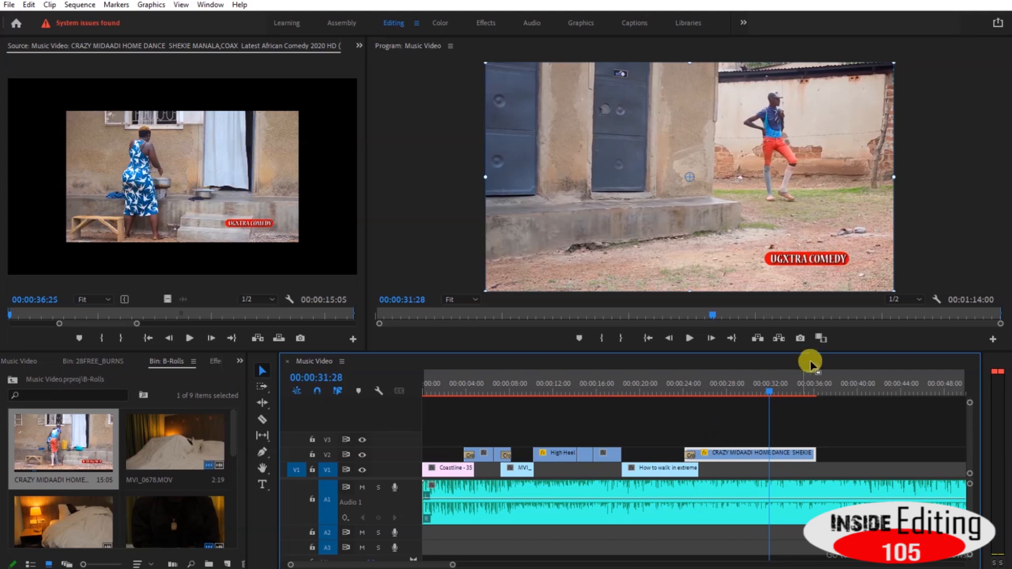
{"action": "left_click", "coordinate": [759, 387]}
{"action": "key", "text": "space"}
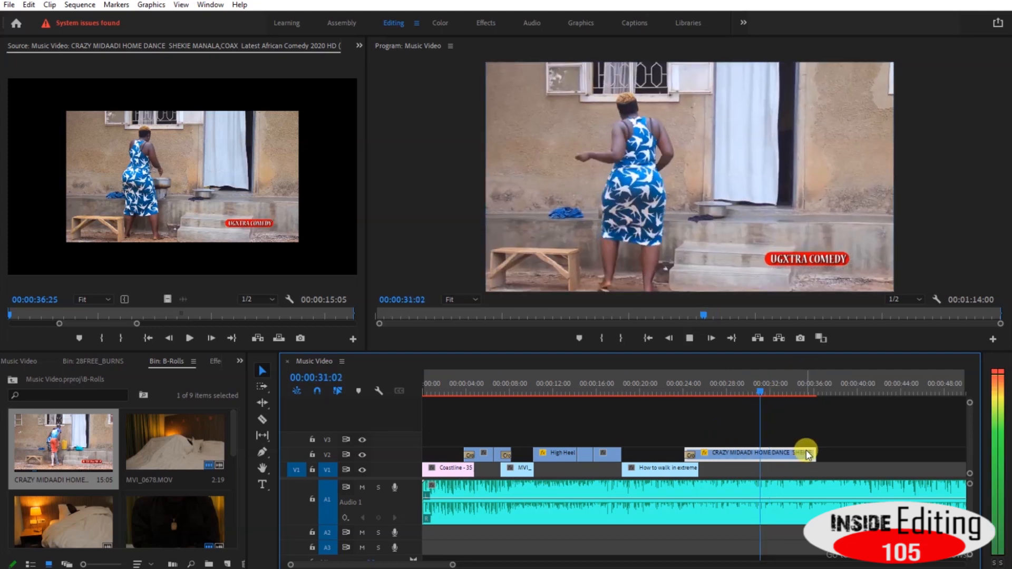
{"action": "key", "text": "space"}
{"action": "key", "text": "Left"}
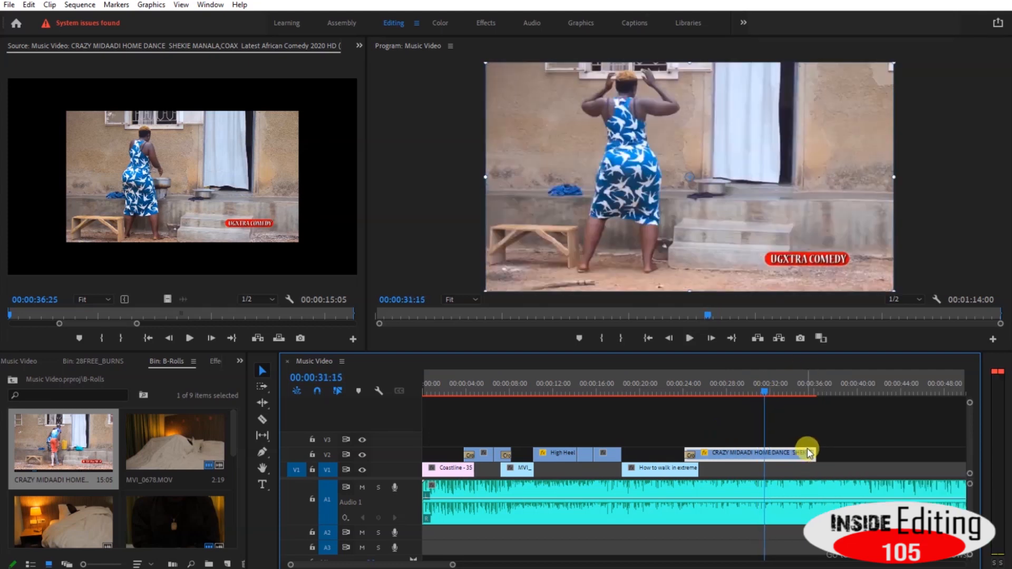
{"action": "left_click_drag", "start_coordinate": [809, 452], "coordinate": [738, 456]}
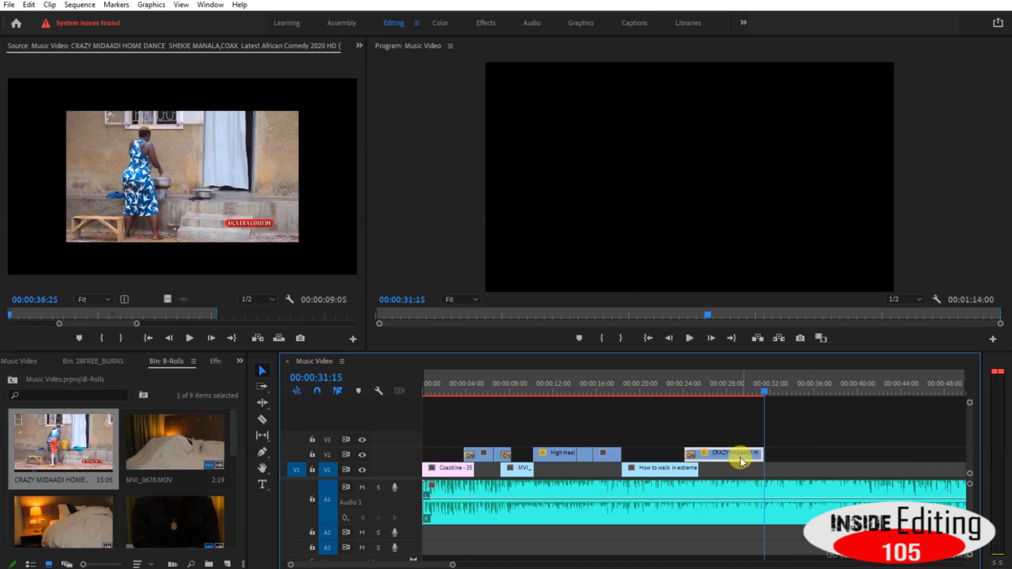
Slow the trimmed CRAZY MIDAADI HOME DANCE clip on V2 to 60% speed
{"action": "right_click", "coordinate": [729, 456]}
{"action": "left_click", "coordinate": [789, 346]}
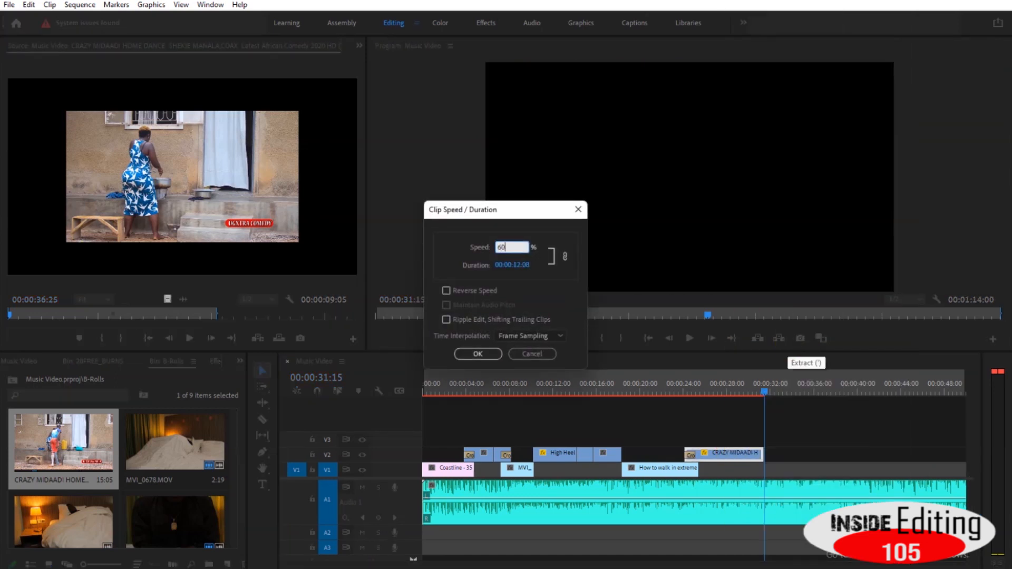
{"action": "key", "text": "Return"}
Play the slowed clip, stop at 00:00:33:02, and open the Jerusalema clip from the B-Rolls bin in the source monitor
{"action": "left_click", "coordinate": [675, 386]}
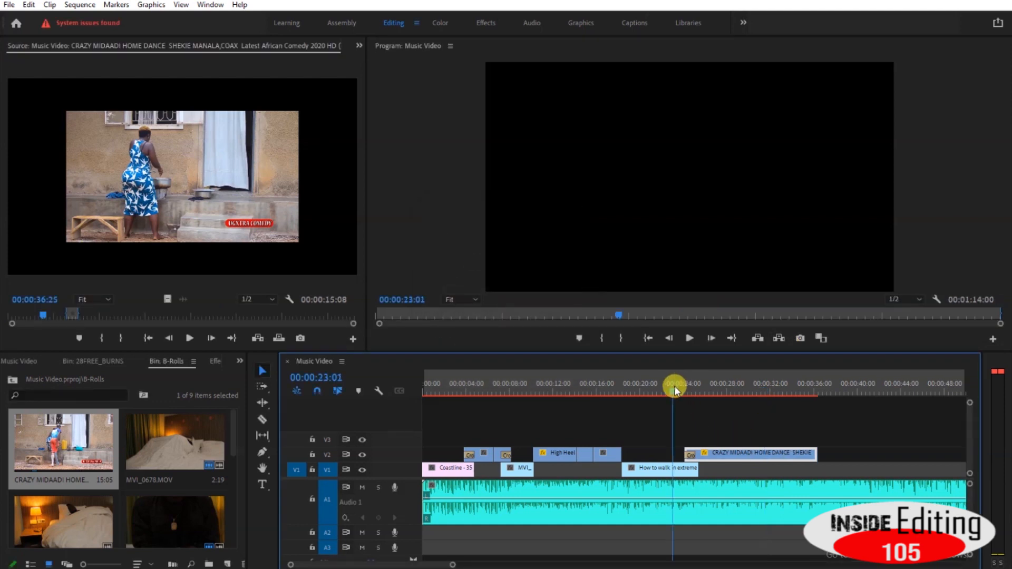
{"action": "key", "text": "space"}
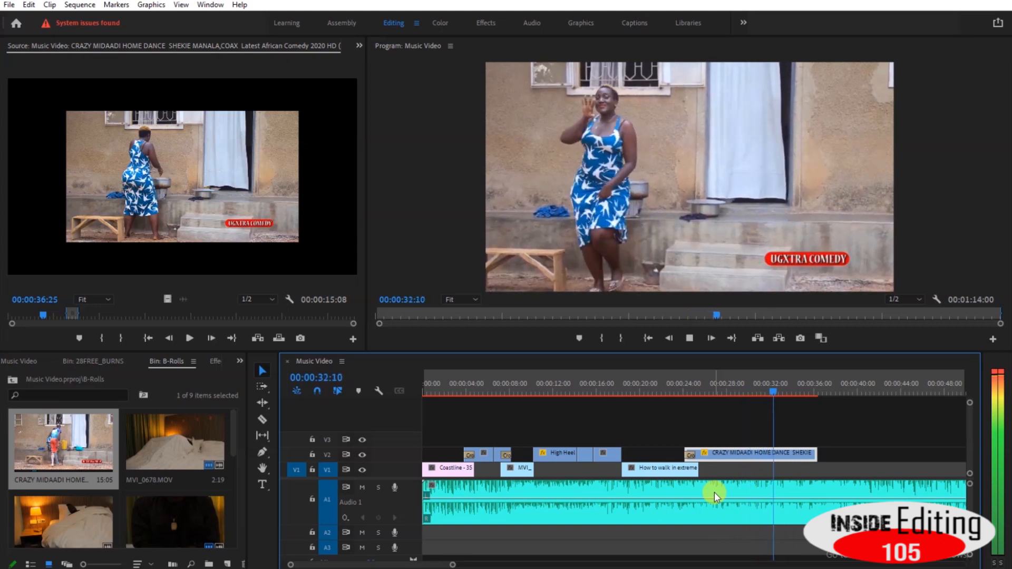
{"action": "key", "text": "space"}
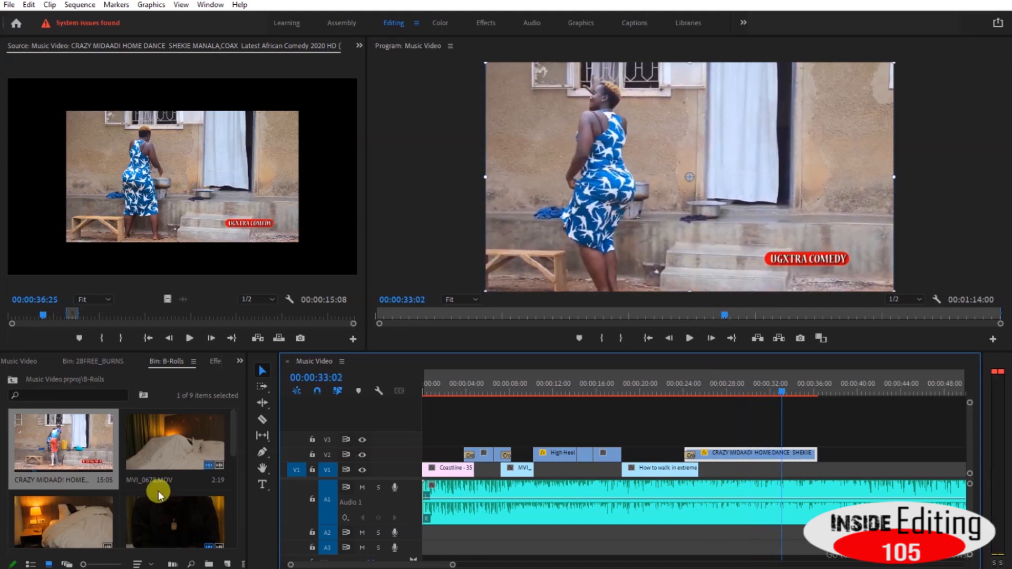
{"action": "scroll", "coordinate": [198, 506], "scroll_direction": "down", "scroll_amount": 3}
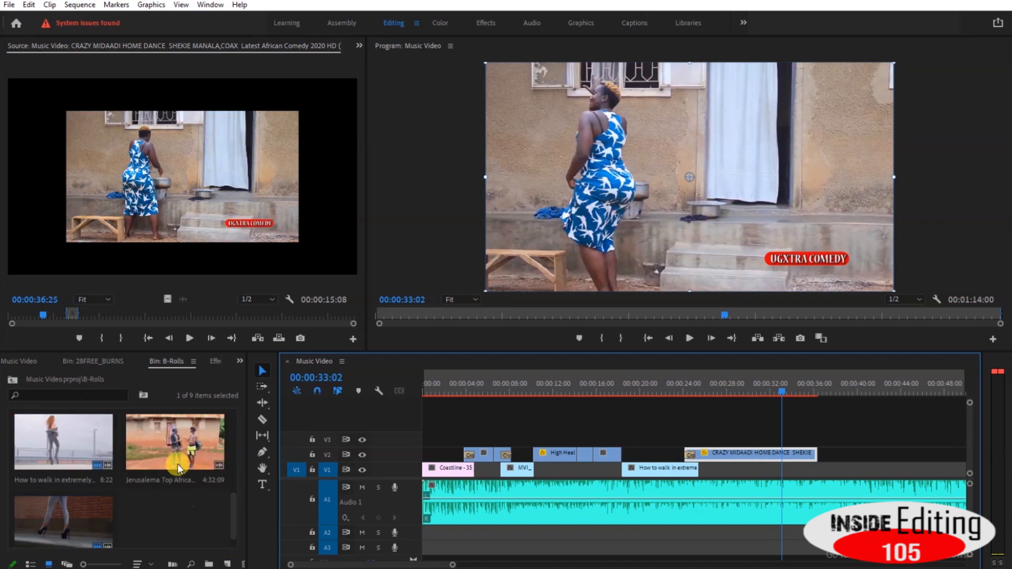
{"action": "double_click", "coordinate": [176, 439]}
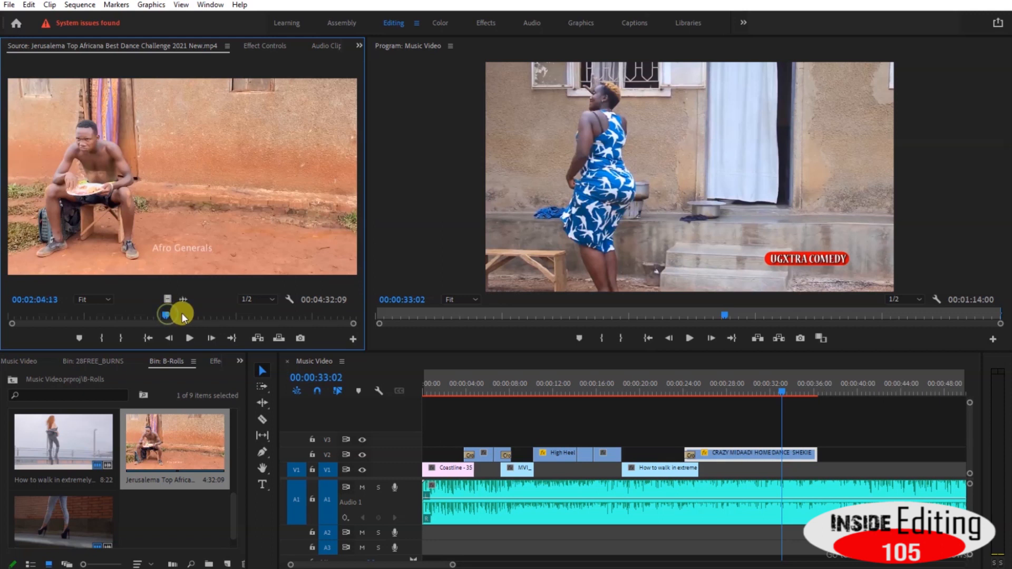
Mark a section of the Jerusalema clip starting at 00:01:52:16 and lasting 00:00:12:10
{"action": "left_click_drag", "start_coordinate": [188, 316], "coordinate": [110, 319]}
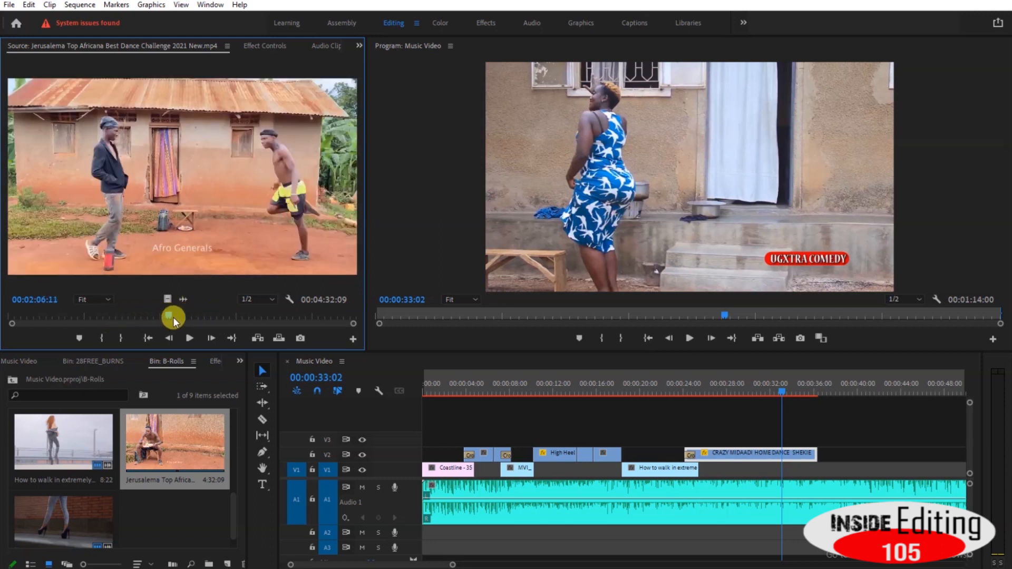
{"action": "left_click_drag", "start_coordinate": [174, 316], "coordinate": [153, 317]}
{"action": "key", "text": "o"}
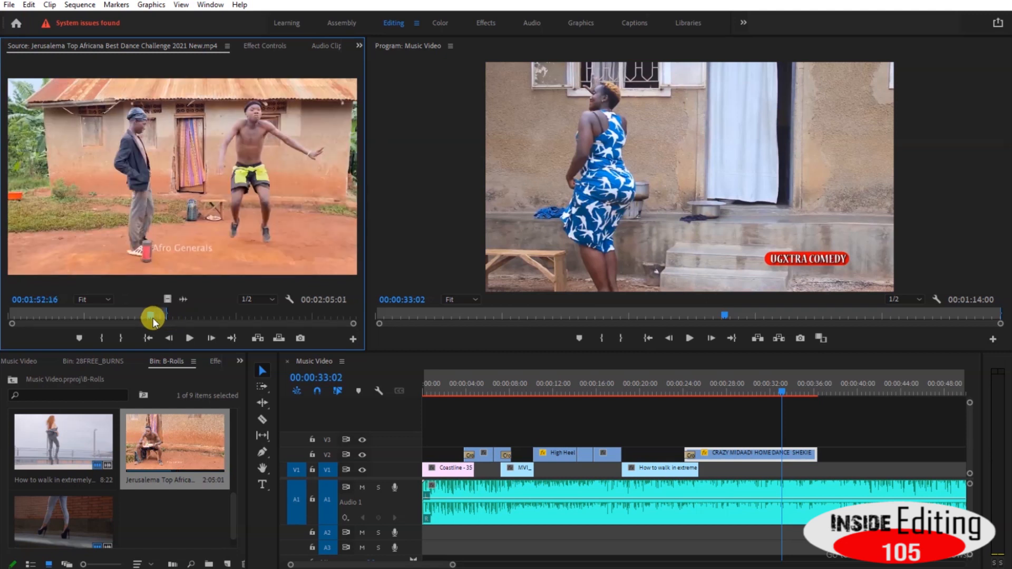
{"action": "key", "text": "i"}
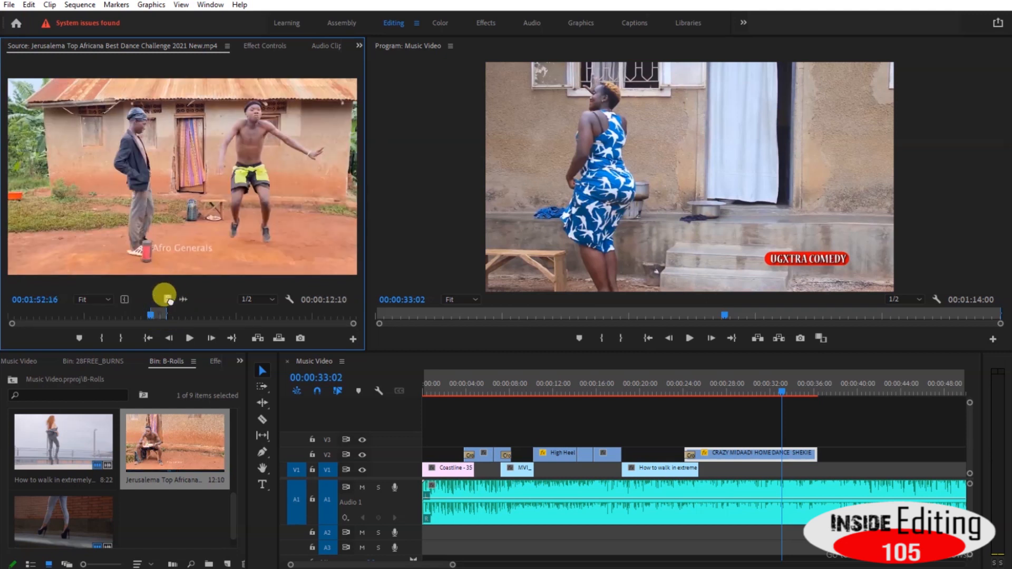
Place the marked Jerusalema video on V2 at 00:00:33:02 and scale it to the frame size
{"action": "left_click_drag", "start_coordinate": [167, 300], "coordinate": [796, 456]}
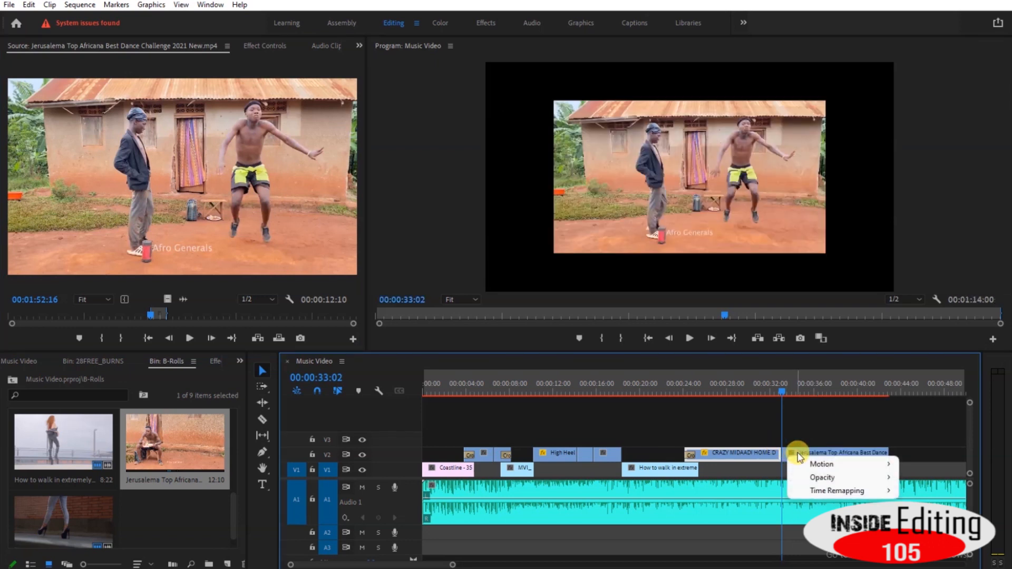
{"action": "right_click", "coordinate": [820, 451]}
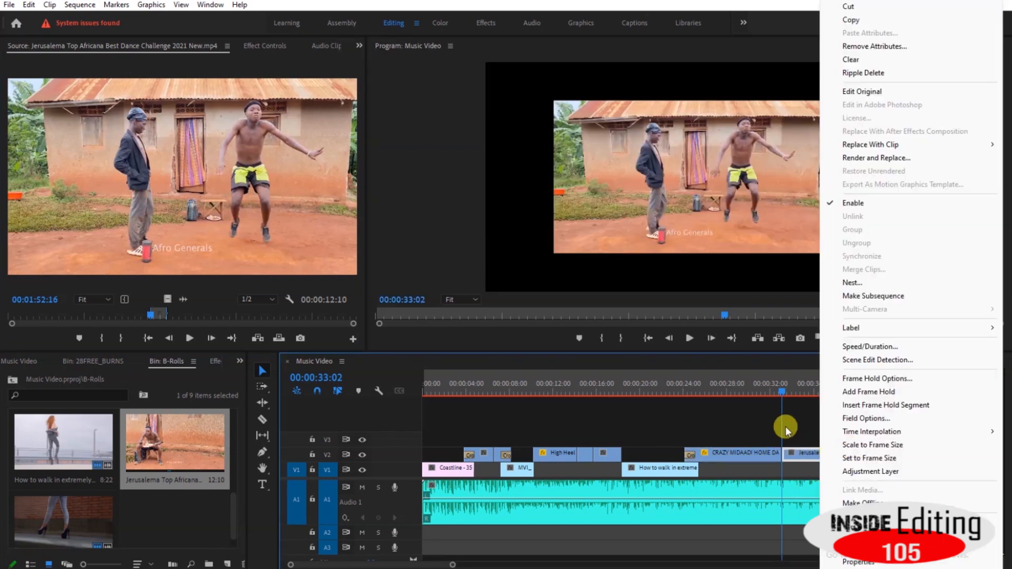
{"action": "left_click", "coordinate": [786, 384]}
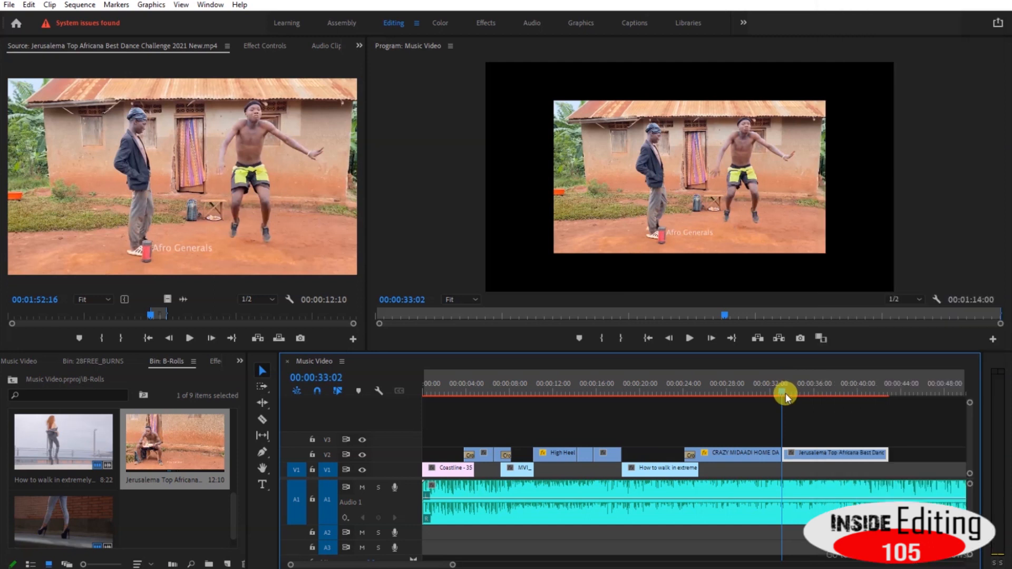
{"action": "right_click", "coordinate": [814, 452]}
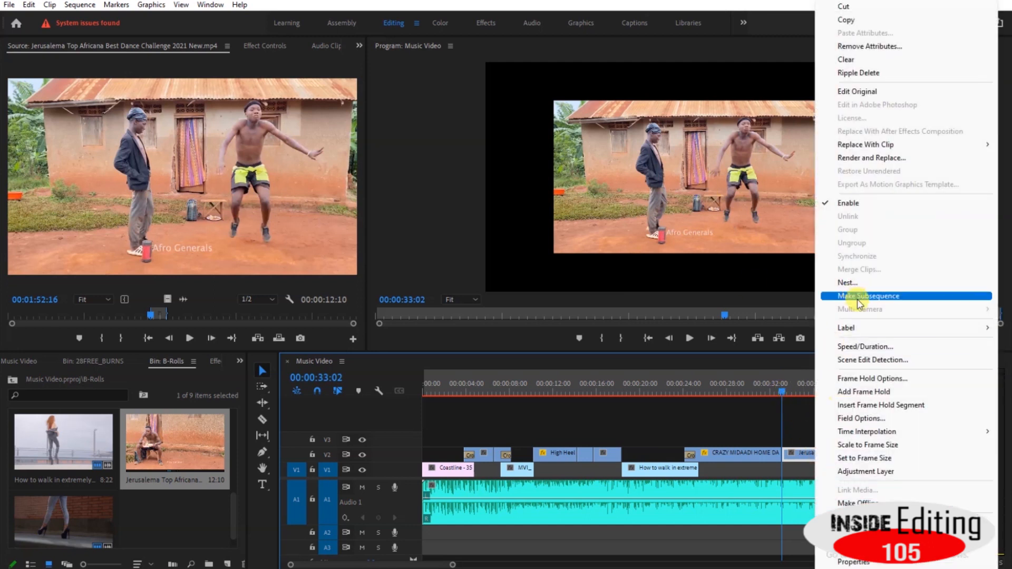
{"action": "left_click", "coordinate": [856, 445]}
Preview the start of the Jerusalema clip on V2 and slow it to 50% speed
{"action": "key", "text": "space"}
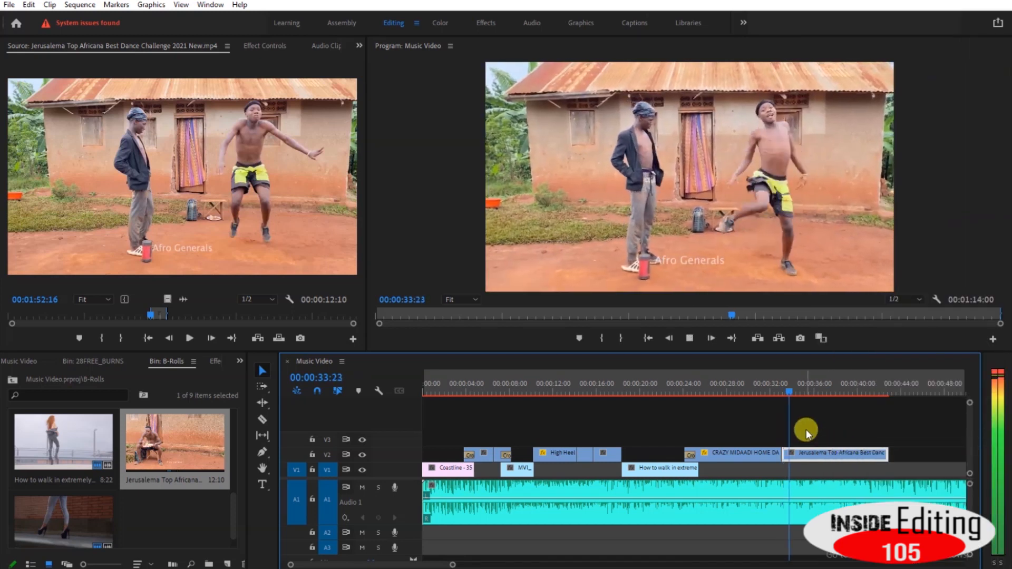
{"action": "key", "text": "space"}
{"action": "right_click", "coordinate": [807, 453]}
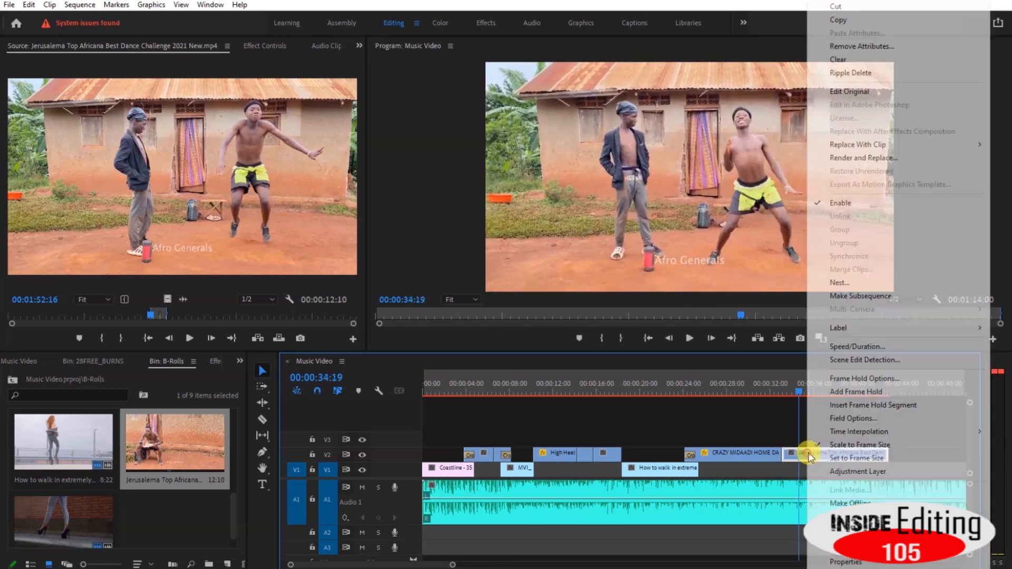
{"action": "left_click", "coordinate": [843, 347]}
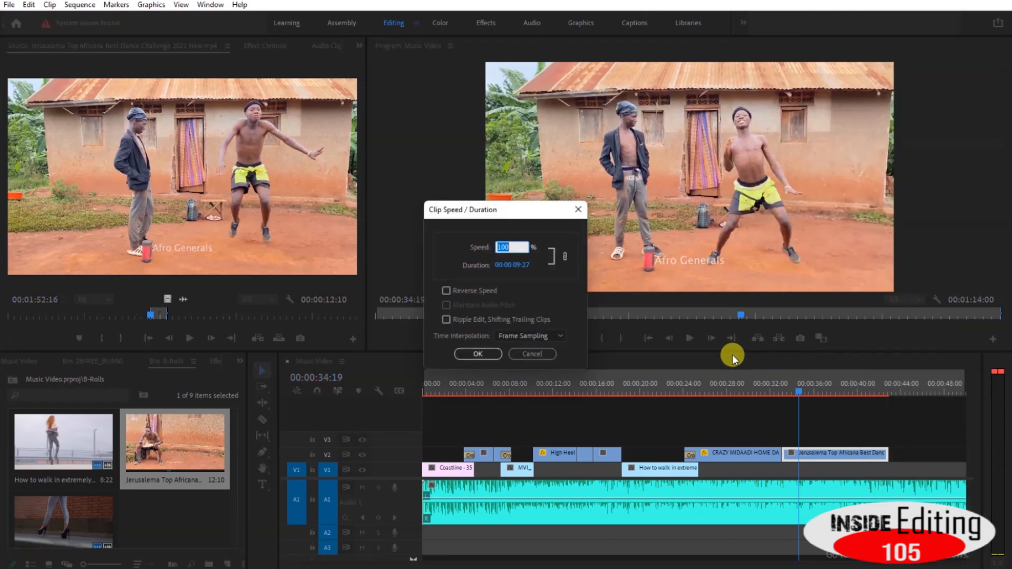
{"action": "type", "text": "50"}
{"action": "key", "text": "Return"}
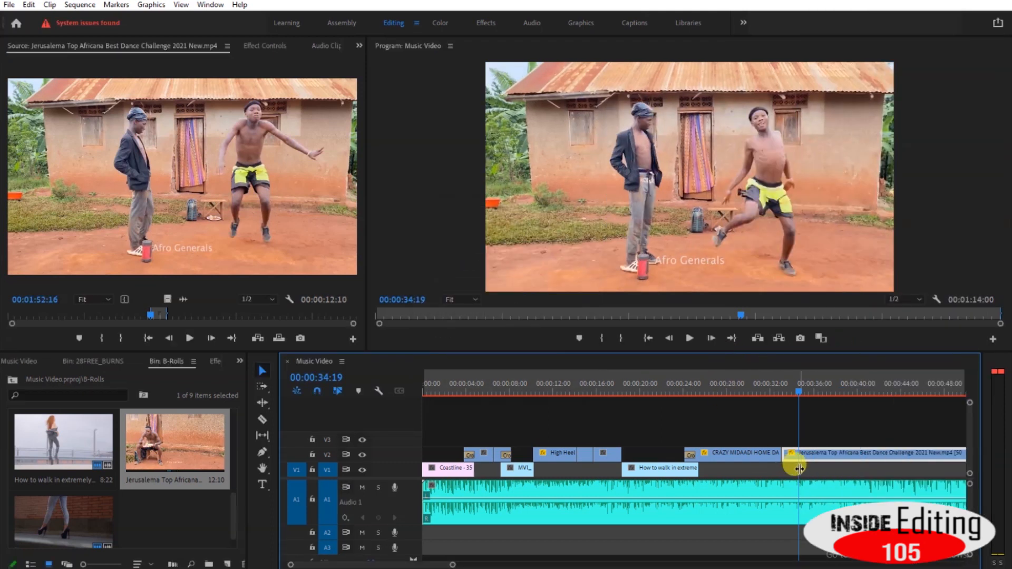
Play the slowed Jerusalema clip in the timeline and trim its end to 00:00:45:23
{"action": "left_click", "coordinate": [759, 375]}
{"action": "key", "text": "space"}
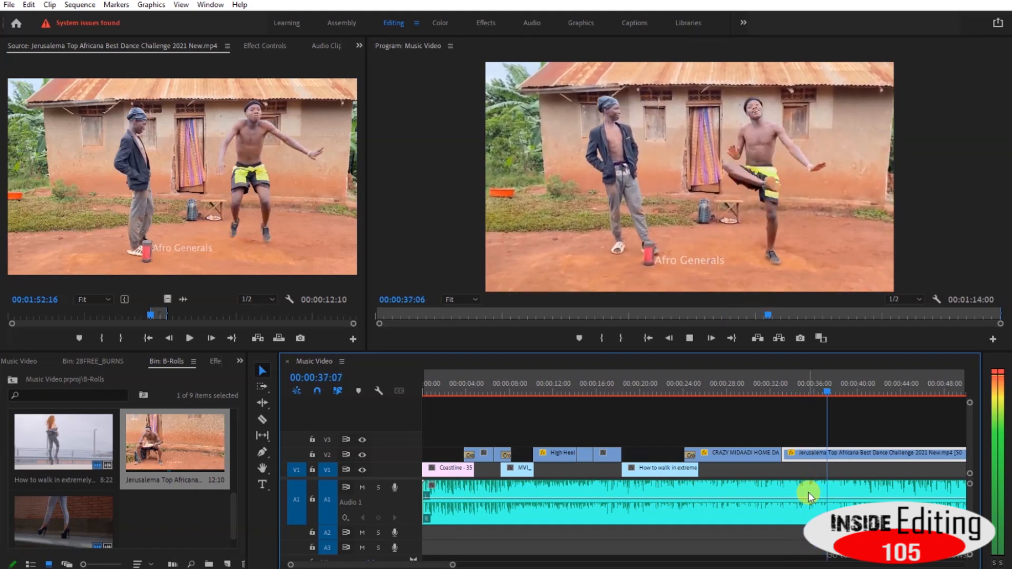
{"action": "scroll", "coordinate": [883, 426], "scroll_direction": "down", "scroll_amount": 2}
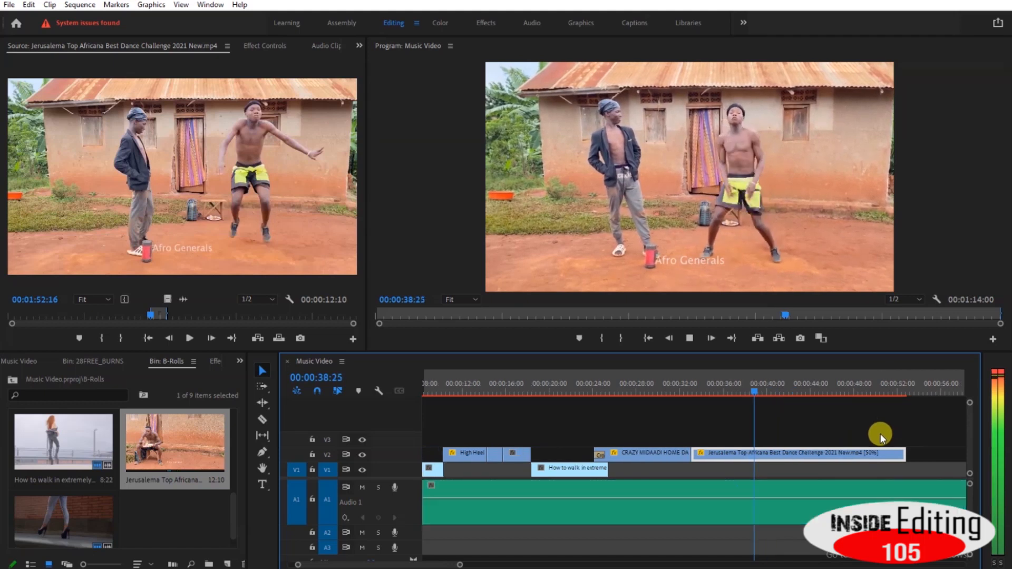
{"action": "scroll", "coordinate": [880, 434], "scroll_direction": "down", "scroll_amount": 2}
{"action": "left_click_drag", "start_coordinate": [465, 563], "coordinate": [501, 562]}
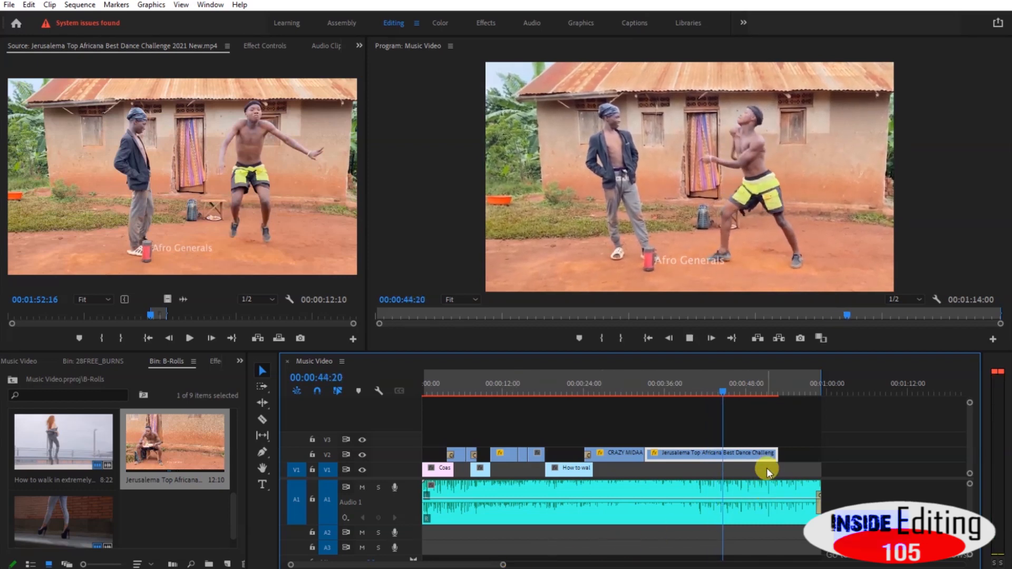
{"action": "key", "text": "space"}
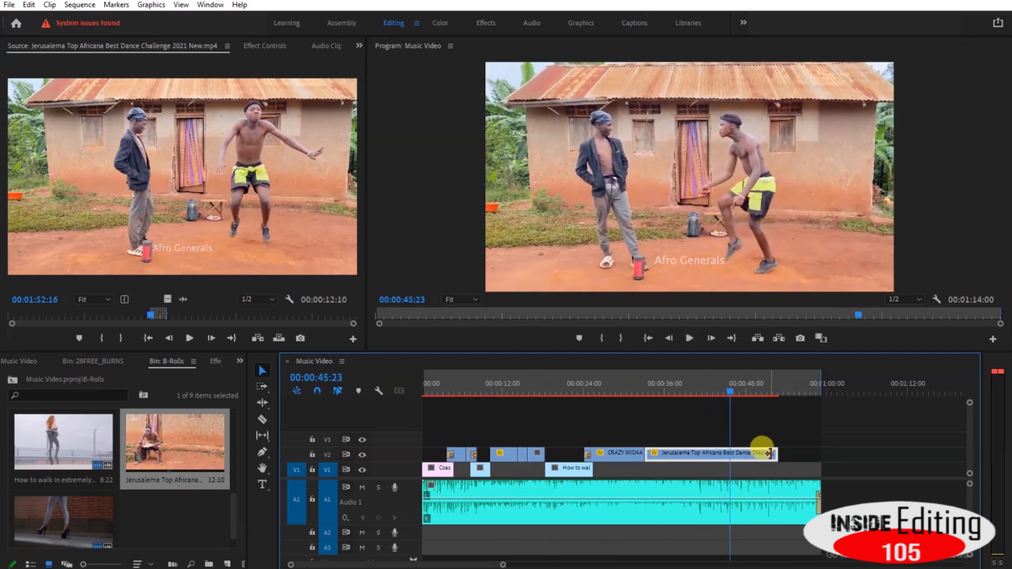
{"action": "left_click_drag", "start_coordinate": [768, 453], "coordinate": [729, 453]}
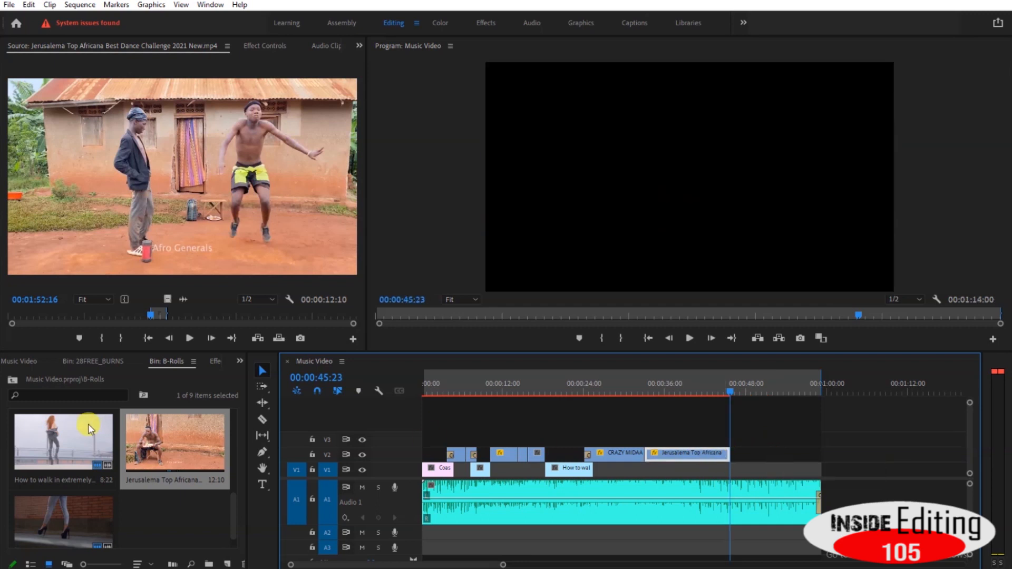
Mark a 00:00:05:24 section of the PONTE VECCHIO clip around 00:01:25:09 and place its video on V1, overlapping the end of the Jerusalema clip
{"action": "double_click", "coordinate": [75, 521]}
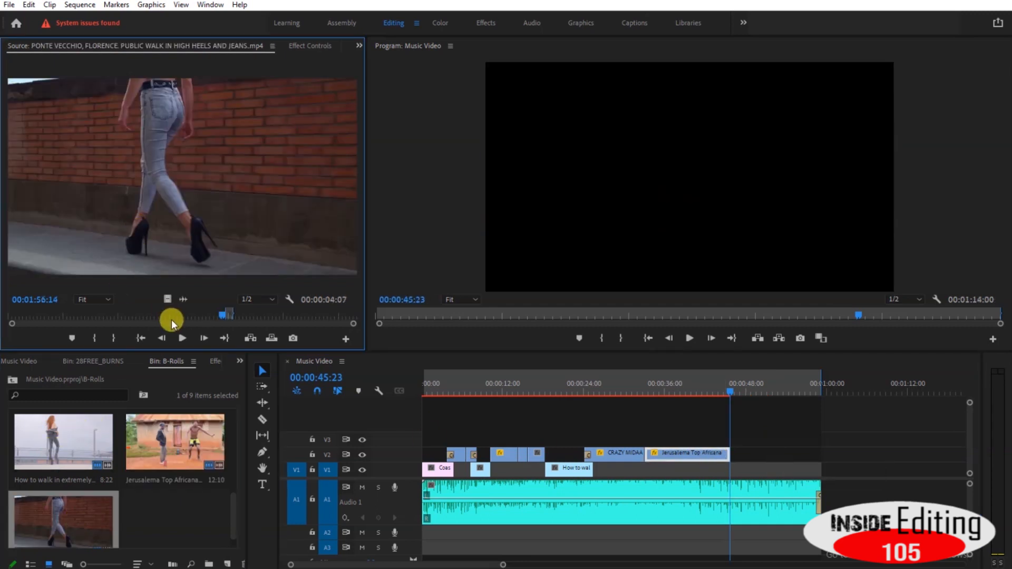
{"action": "left_click_drag", "start_coordinate": [175, 315], "coordinate": [776, 467]}
{"action": "key", "text": "i"}
{"action": "key", "text": "o"}
{"action": "left_click", "coordinate": [737, 469]}
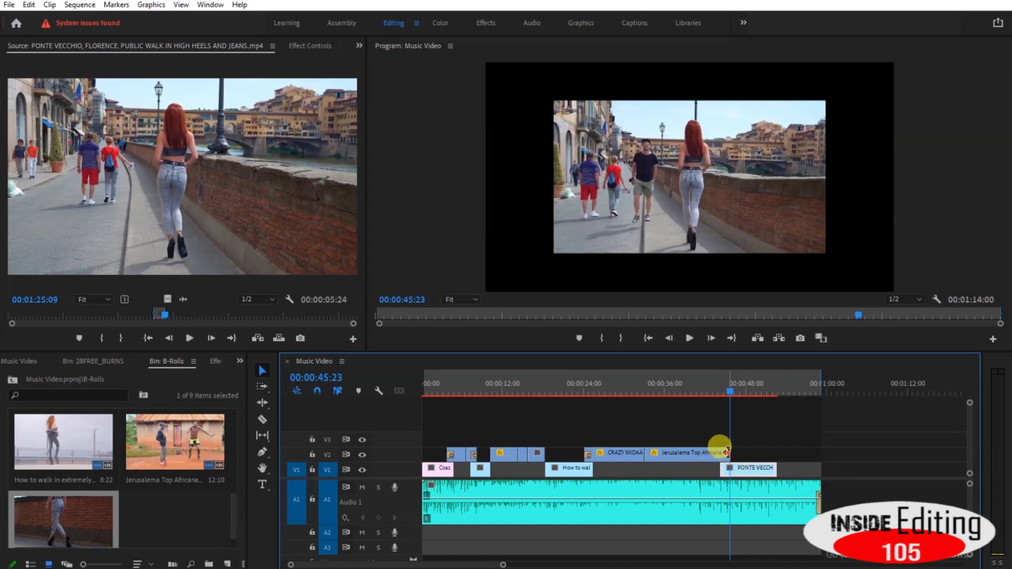
Apply the default transition to the end of the Jerusalema clip on V2 and play back the change to the next clip
{"action": "right_click", "coordinate": [727, 451]}
{"action": "left_click", "coordinate": [759, 534]}
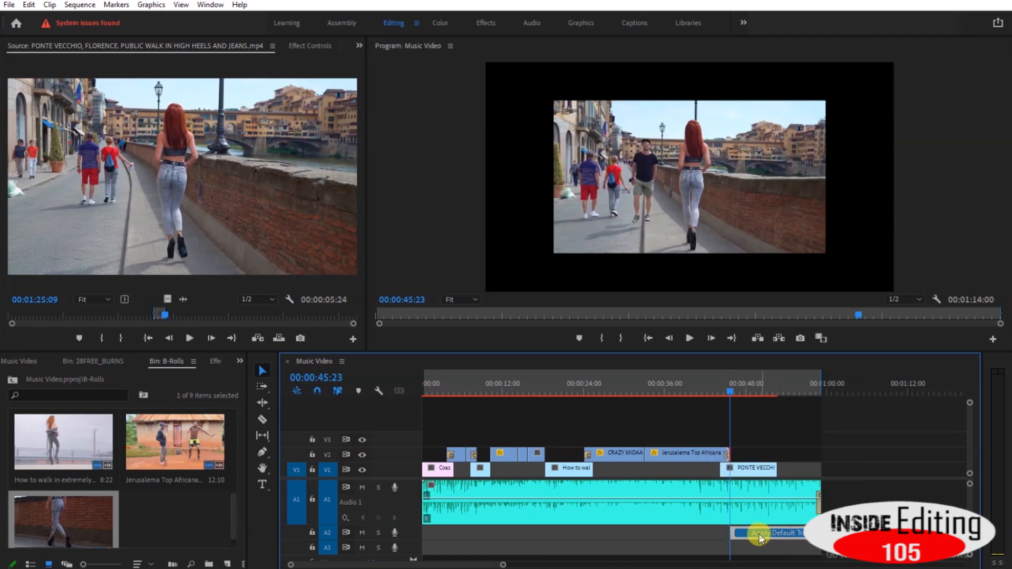
{"action": "left_click", "coordinate": [711, 388]}
{"action": "key", "text": "space"}
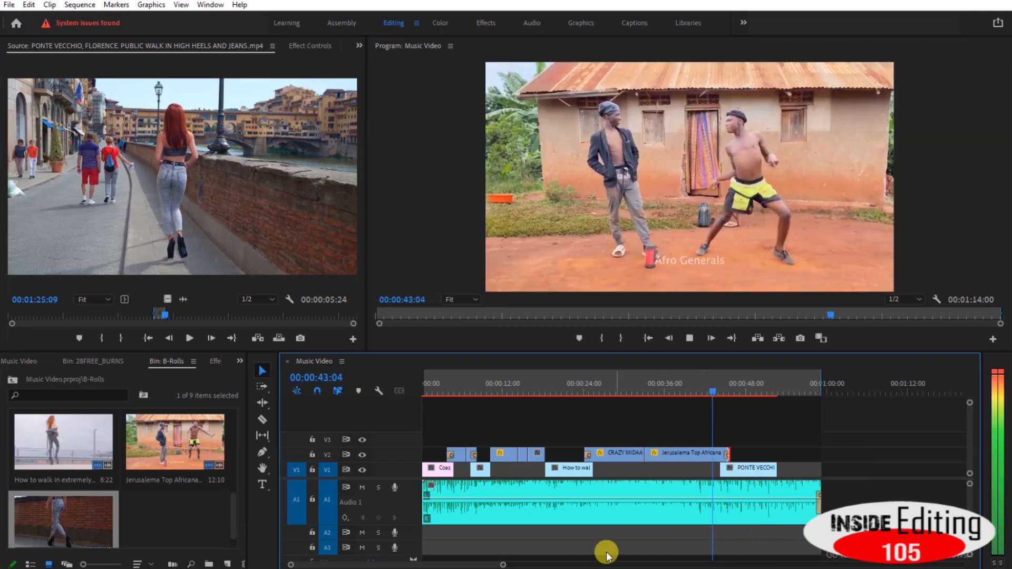
{"action": "left_click_drag", "start_coordinate": [505, 564], "coordinate": [486, 562]}
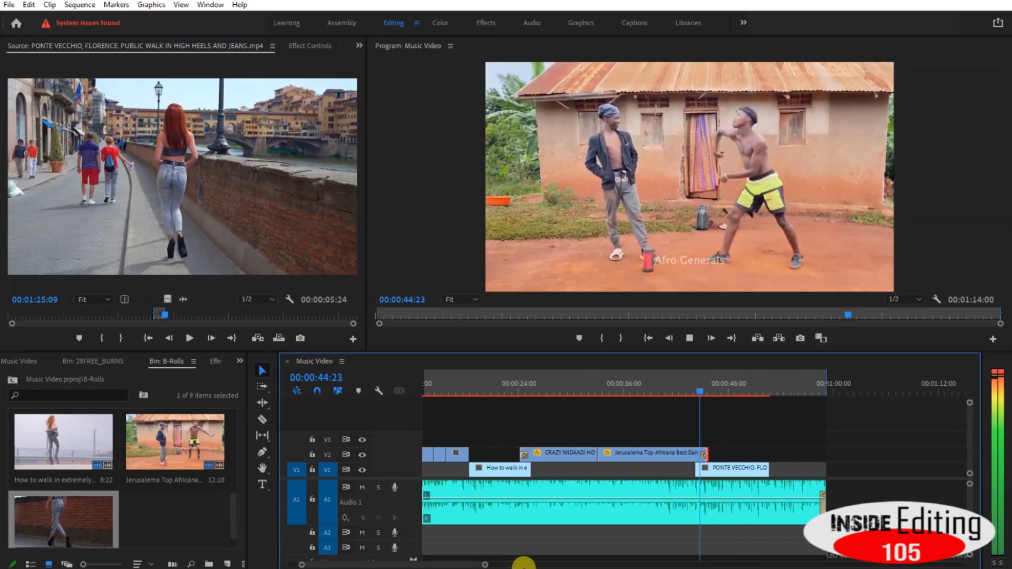
Scale the PONTE VECCHIO clip on V1 to the frame size and play it back
{"action": "key", "text": "space"}
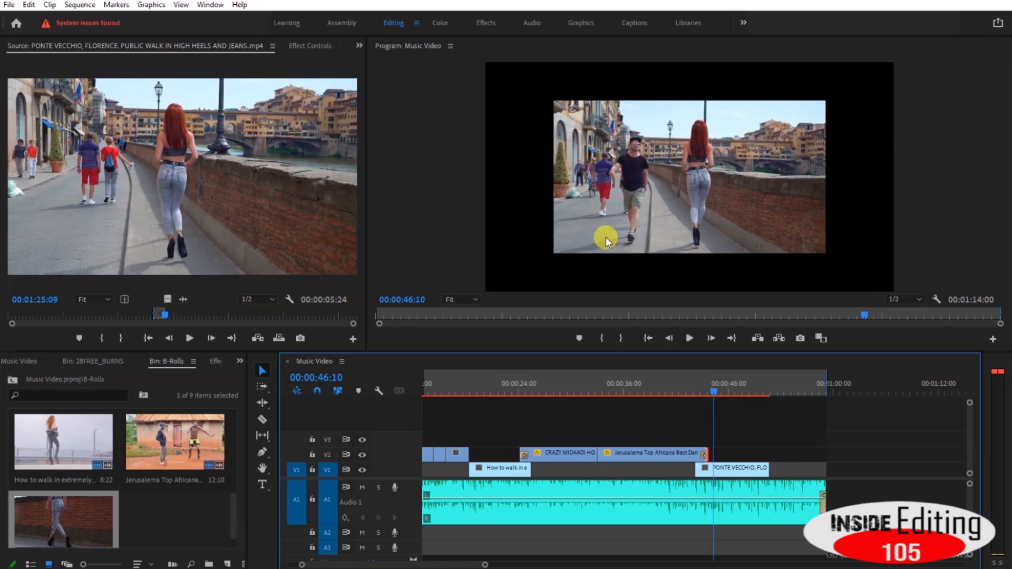
{"action": "right_click", "coordinate": [730, 468]}
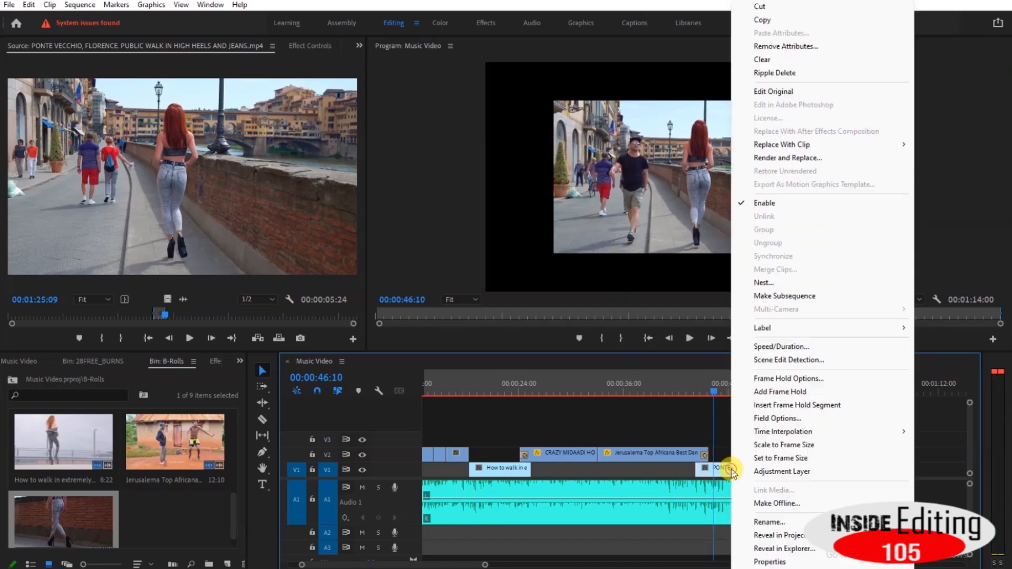
{"action": "left_click", "coordinate": [793, 445]}
{"action": "key", "text": "space"}
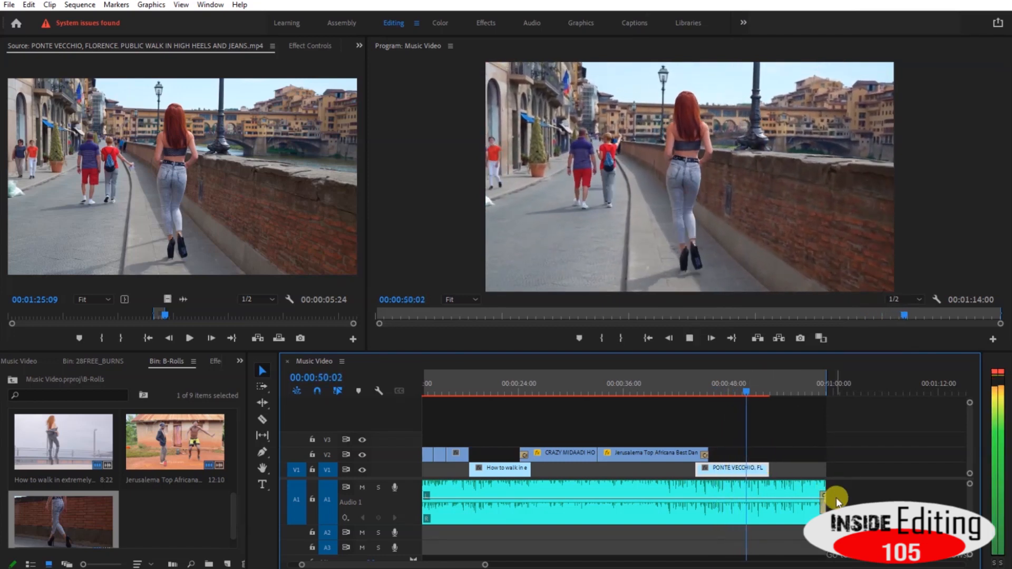
{"action": "key", "text": "space"}
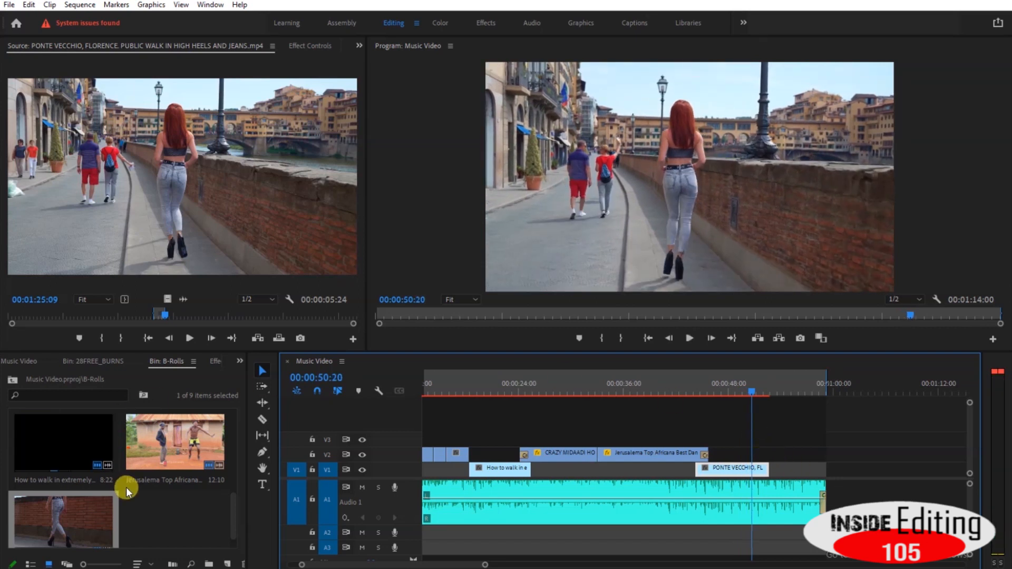
Copy the High Heels clip near 00:00:11:02 on V2 to directly after the PONTE VECCHIO clip, staying on V2
{"action": "left_click_drag", "start_coordinate": [577, 384], "coordinate": [482, 387]}
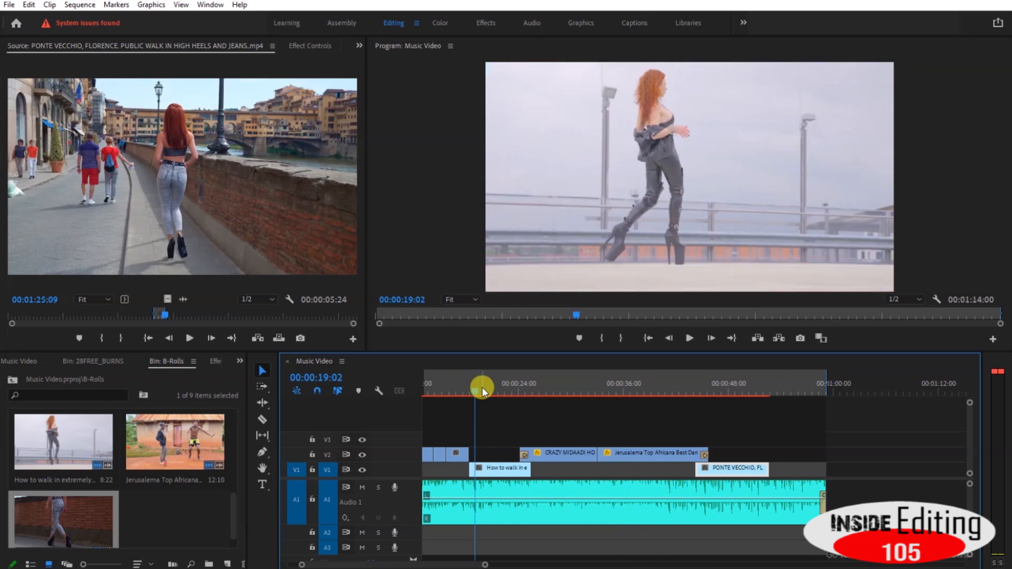
{"action": "scroll", "coordinate": [501, 467], "scroll_direction": "up", "scroll_amount": 1}
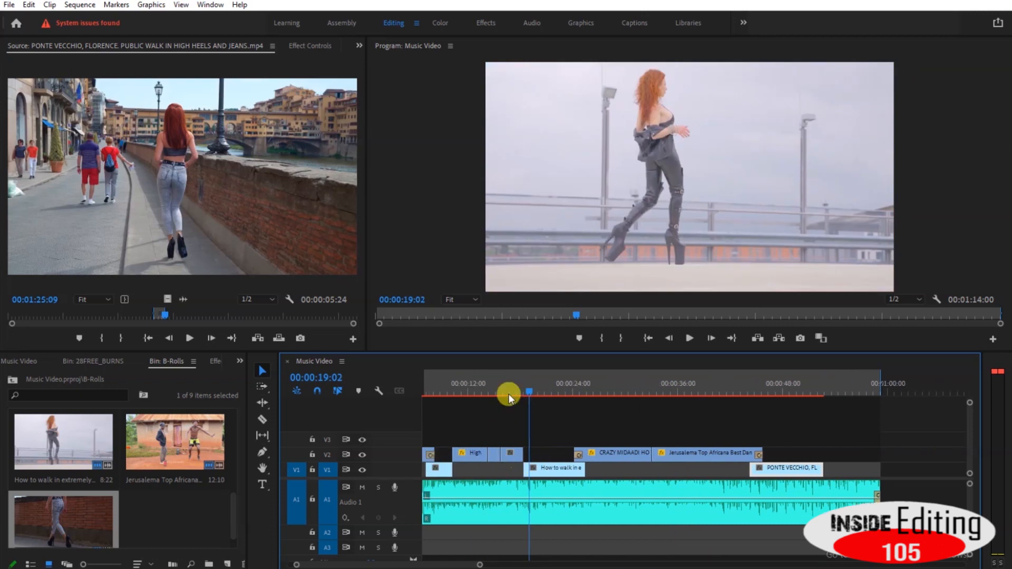
{"action": "left_click", "coordinate": [513, 380]}
{"action": "scroll", "coordinate": [463, 405], "scroll_direction": "up", "scroll_amount": 1}
{"action": "left_click", "coordinate": [469, 384]}
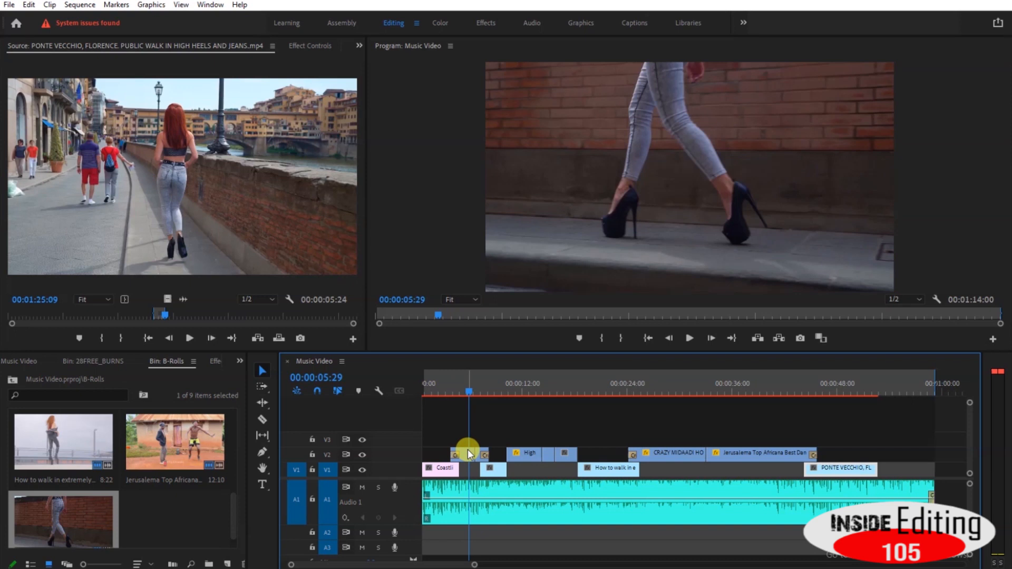
{"action": "left_click", "coordinate": [509, 389]}
{"action": "left_click", "coordinate": [505, 381]}
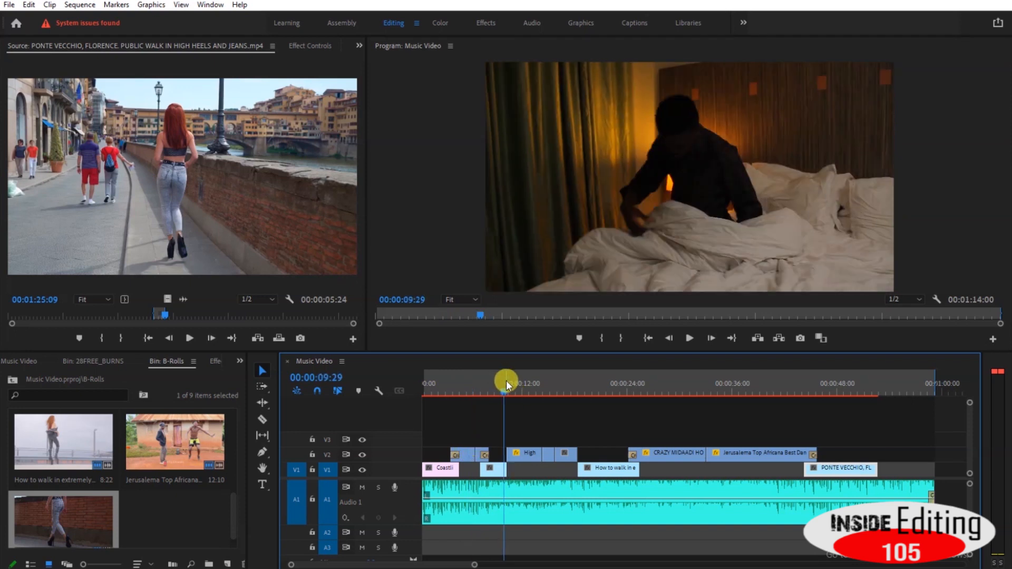
{"action": "left_click", "coordinate": [513, 382]}
{"action": "left_click_drag", "start_coordinate": [520, 452], "coordinate": [888, 459]}
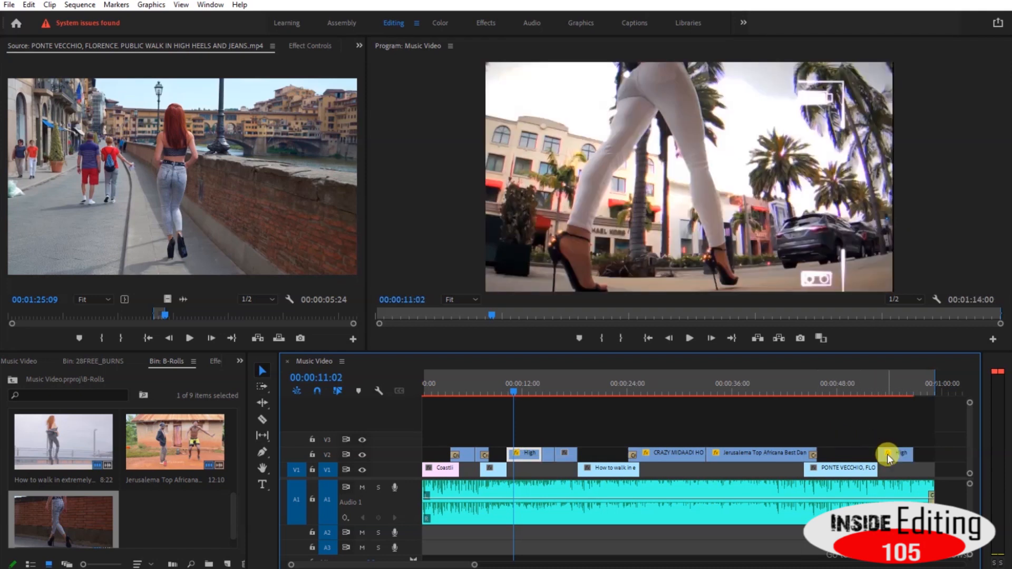
{"action": "left_click", "coordinate": [884, 391]}
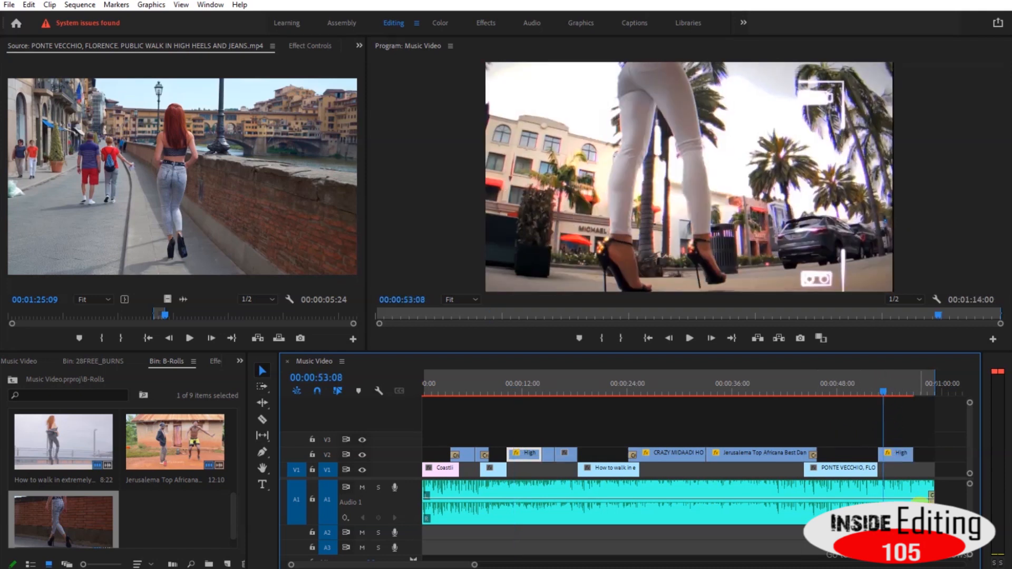
Open the copied High Heels clip in the source monitor and slip its marked section to a later part of the footage
{"action": "double_click", "coordinate": [902, 454]}
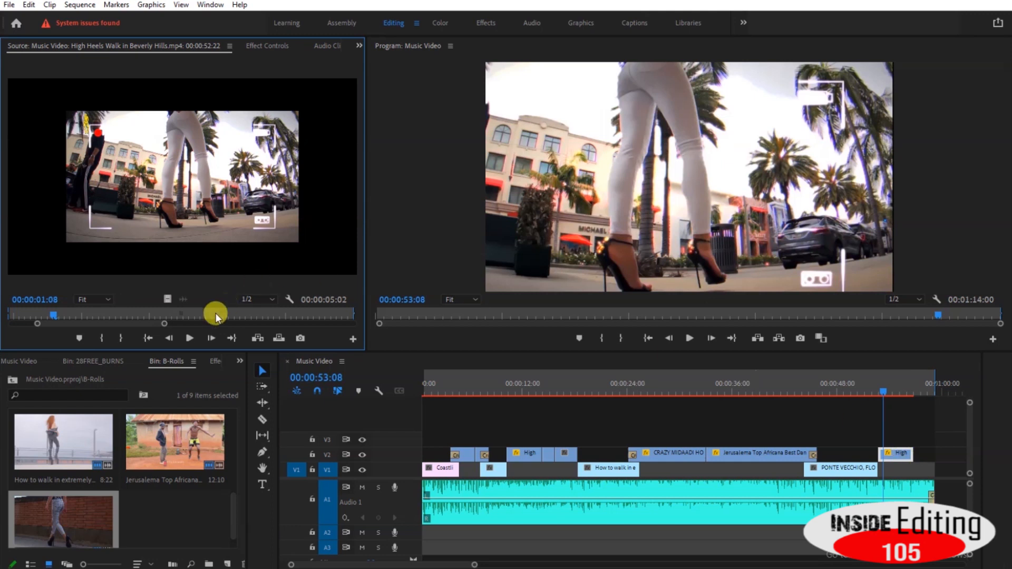
{"action": "left_click_drag", "start_coordinate": [162, 323], "coordinate": [303, 325]}
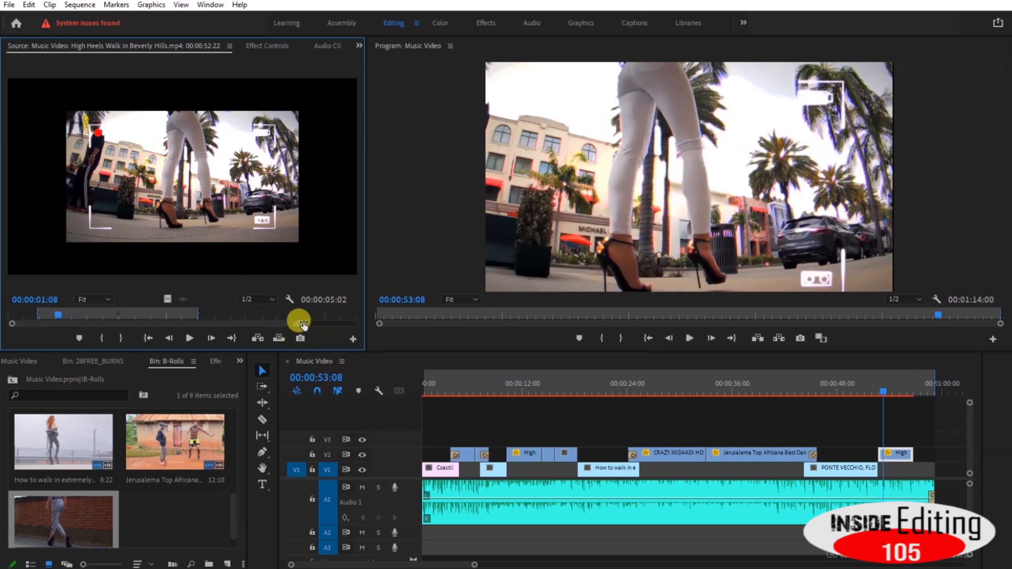
{"action": "left_click_drag", "start_coordinate": [297, 323], "coordinate": [452, 327]}
{"action": "mouse_move", "coordinate": [109, 316]}
{"action": "left_mouse_down"}
{"action": "mouse_move", "coordinate": [99, 315]}
{"action": "mouse_move", "coordinate": [248, 316]}
{"action": "left_mouse_up"}
Play the sequence from 00:00:50:28 through the end of the copied High Heels clip
{"action": "left_click", "coordinate": [864, 382]}
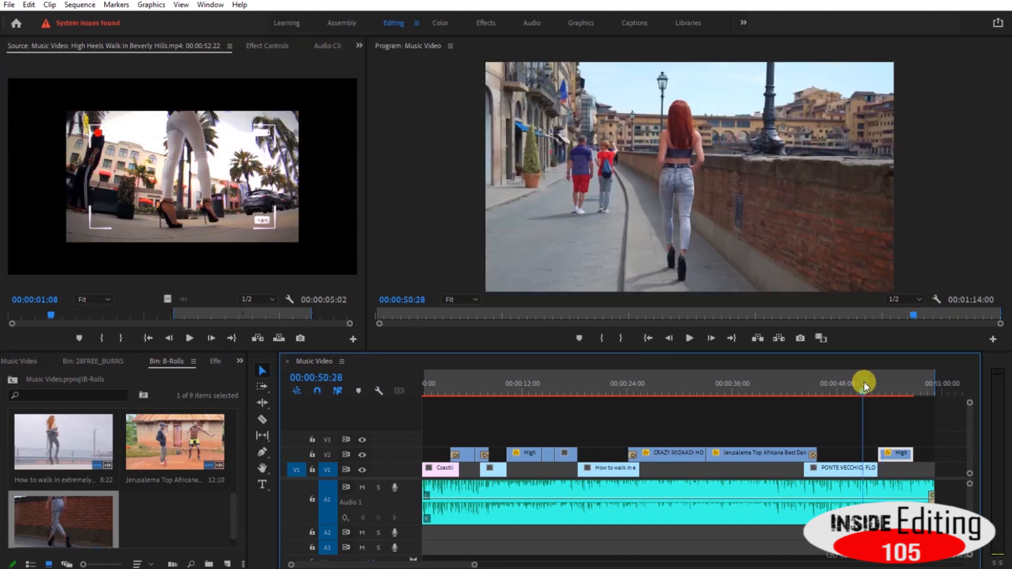
{"action": "key", "text": "space"}
{"action": "scroll", "coordinate": [864, 382], "scroll_direction": "down", "scroll_amount": 5}
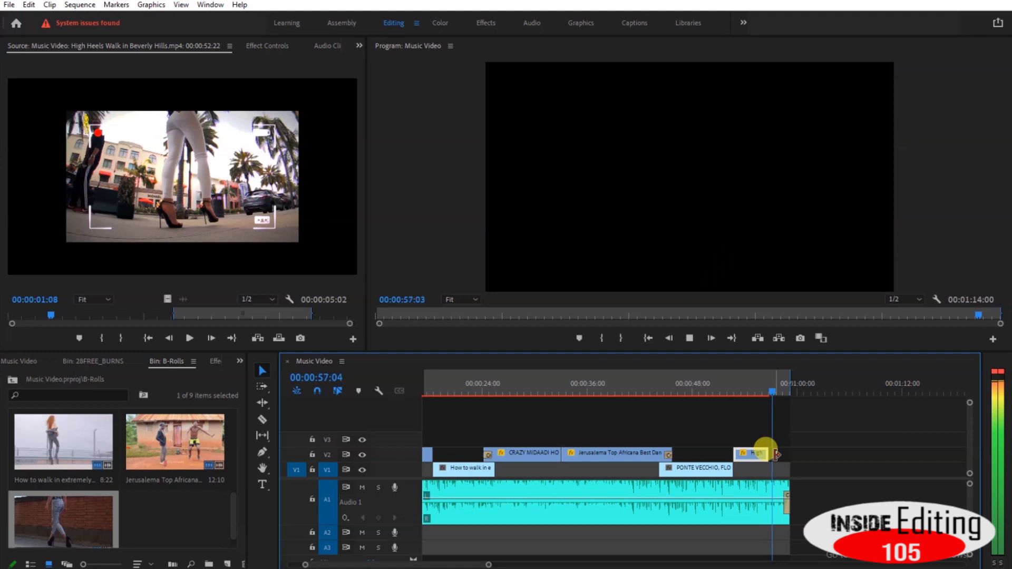
{"action": "key", "text": "space"}
Mark a 00:00:08:03 section of the Jerusalema clip ending at 00:02:33:01 and place its video on V3 after the copied High Heels clip
{"action": "scroll", "coordinate": [160, 492], "scroll_direction": "up", "scroll_amount": 2}
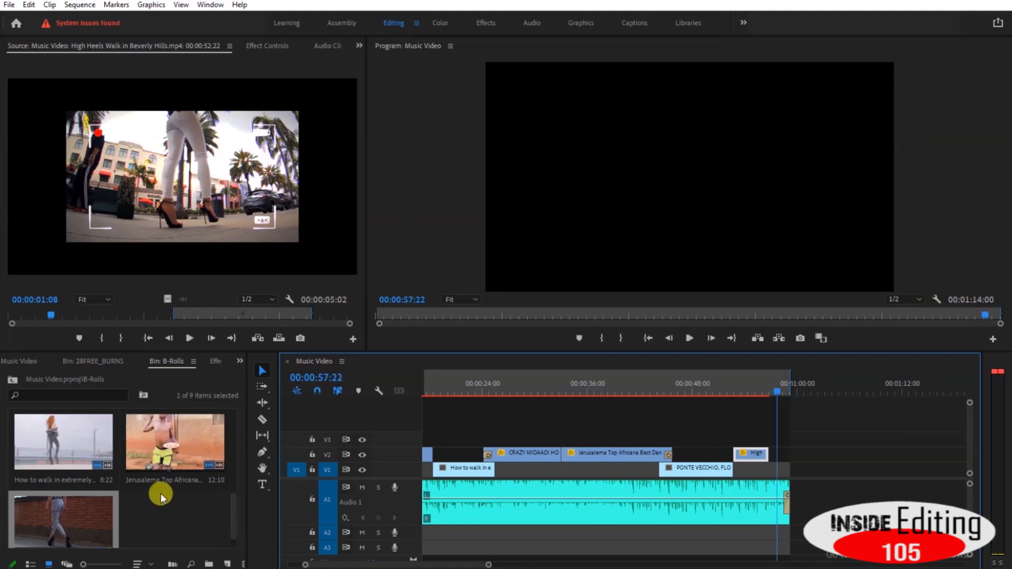
{"action": "double_click", "coordinate": [180, 518]}
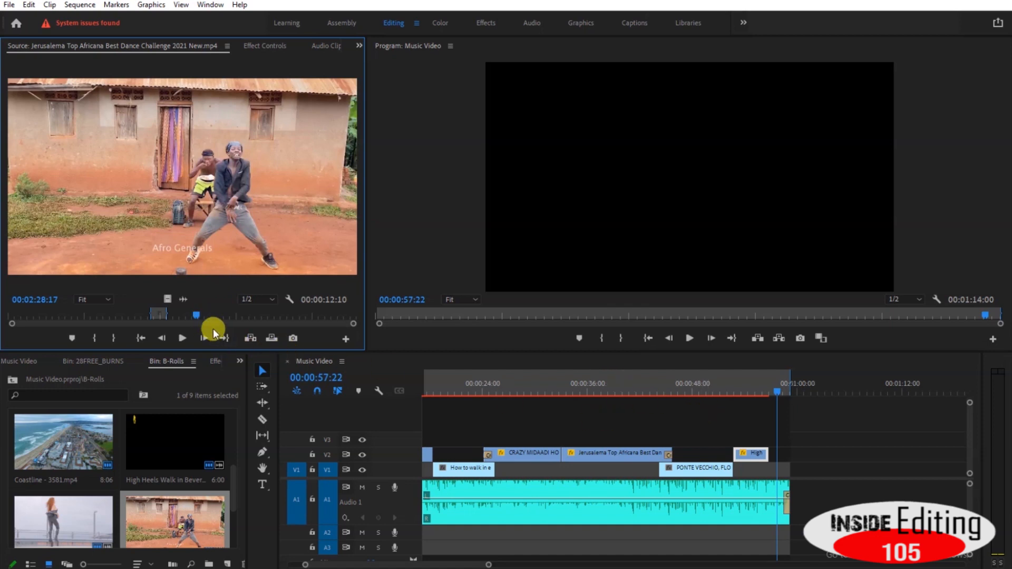
{"action": "left_click_drag", "start_coordinate": [196, 315], "coordinate": [761, 424]}
{"action": "key", "text": "i"}
{"action": "key", "text": "o"}
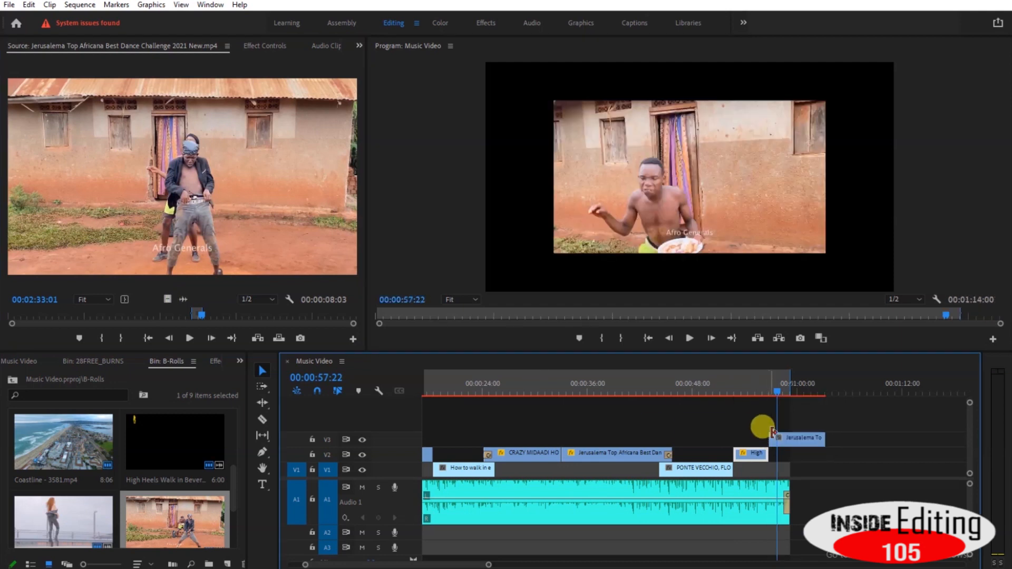
Play from 00:00:55:00, then ripple-trim the start of the Jerusalema clip on V3 to the frame at 00:00:58:09
{"action": "left_click", "coordinate": [754, 394]}
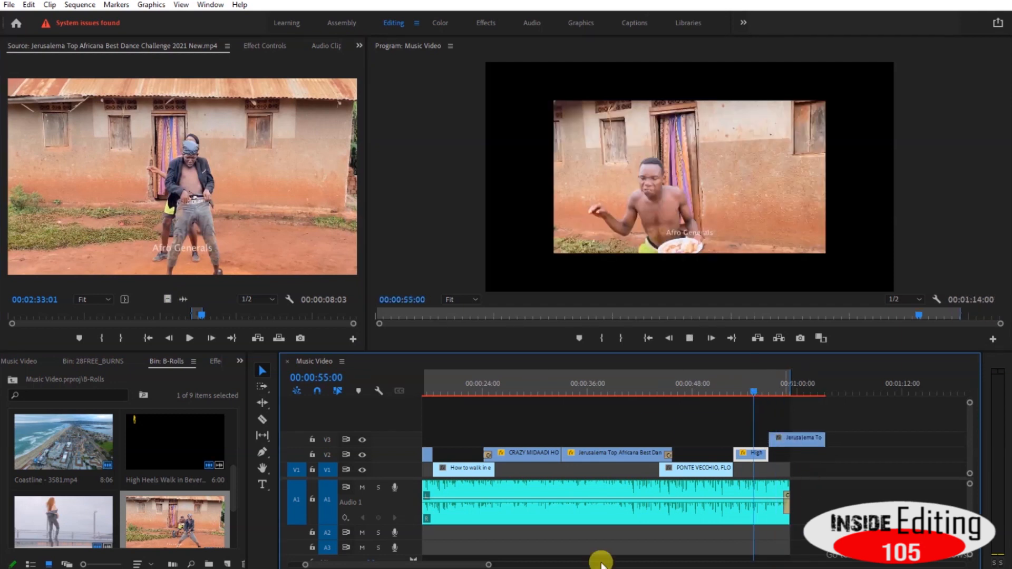
{"action": "key", "text": "space"}
{"action": "left_click_drag", "start_coordinate": [489, 564], "coordinate": [451, 567]}
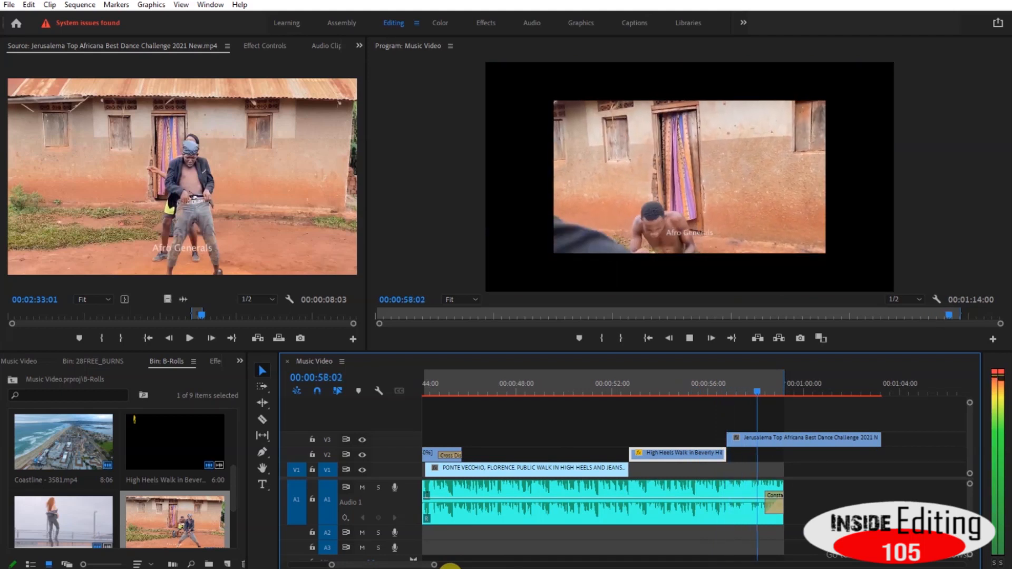
{"action": "key", "text": "space"}
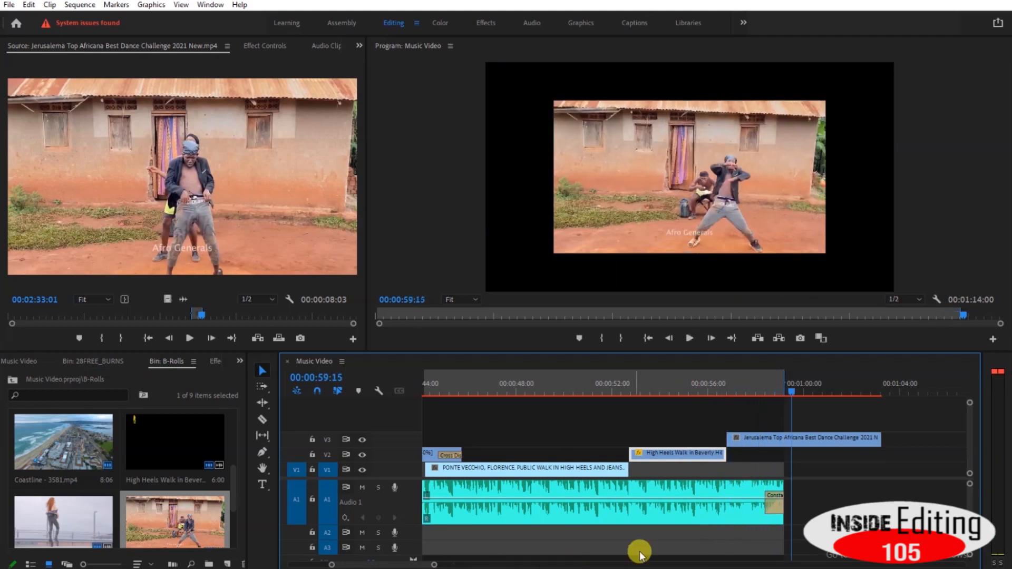
{"action": "left_click_drag", "start_coordinate": [751, 387], "coordinate": [764, 385]}
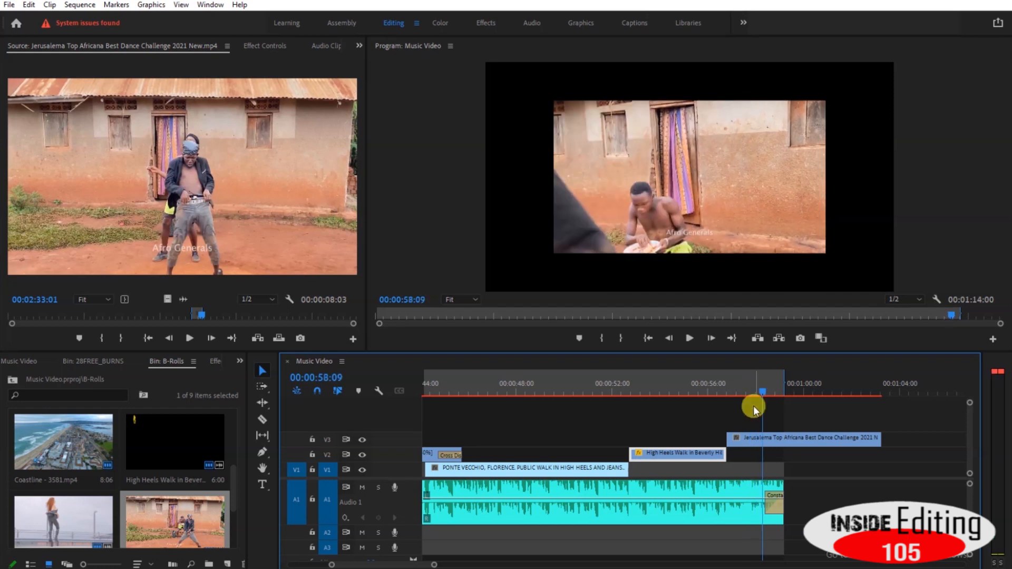
{"action": "mouse_move", "coordinate": [729, 436]}
{"action": "left_mouse_down"}
{"action": "mouse_move", "coordinate": [765, 434]}
{"action": "mouse_move", "coordinate": [723, 450]}
{"action": "mouse_move", "coordinate": [740, 441]}
{"action": "left_mouse_up"}
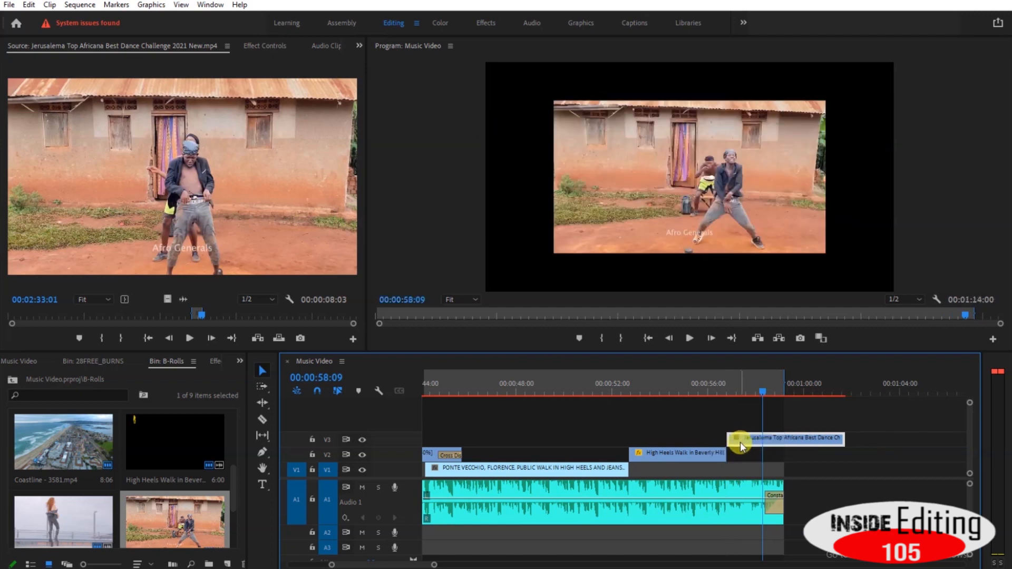
Scale the Jerusalema clip on V3 to the frame size
{"action": "right_click", "coordinate": [740, 441]}
{"action": "left_click", "coordinate": [774, 438]}
{"action": "right_click", "coordinate": [774, 441]}
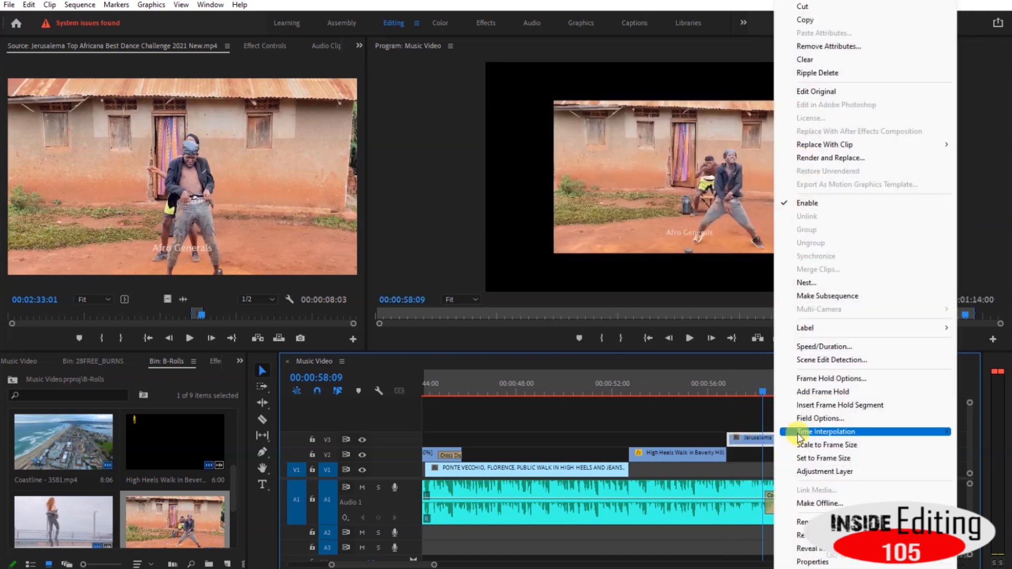
{"action": "left_click", "coordinate": [836, 447]}
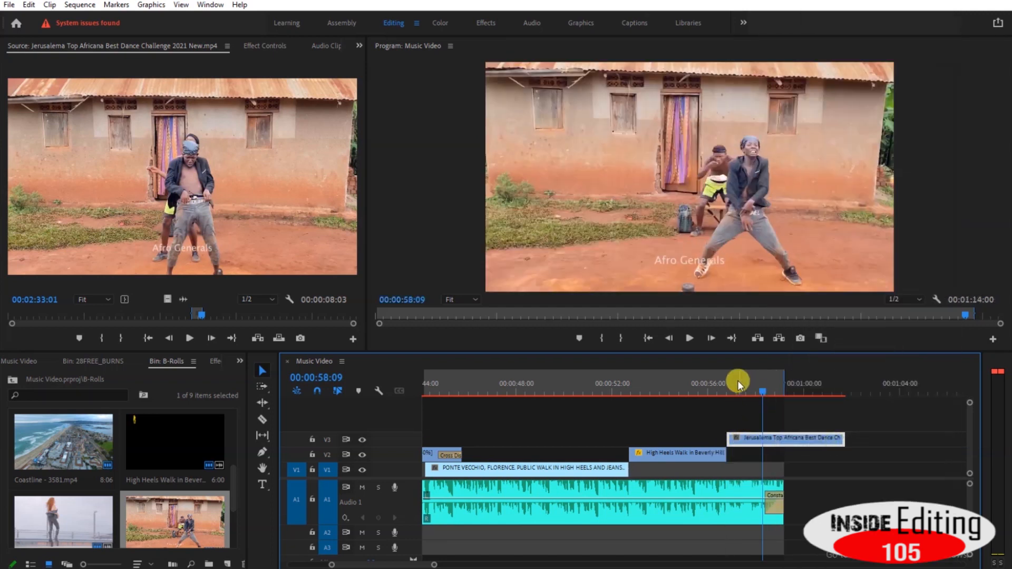
Play back the Jerusalema clip on V3 and trim its end to match the end of the music track
{"action": "left_click", "coordinate": [711, 381]}
{"action": "key", "text": "space"}
{"action": "left_click_drag", "start_coordinate": [840, 437], "coordinate": [783, 439]}
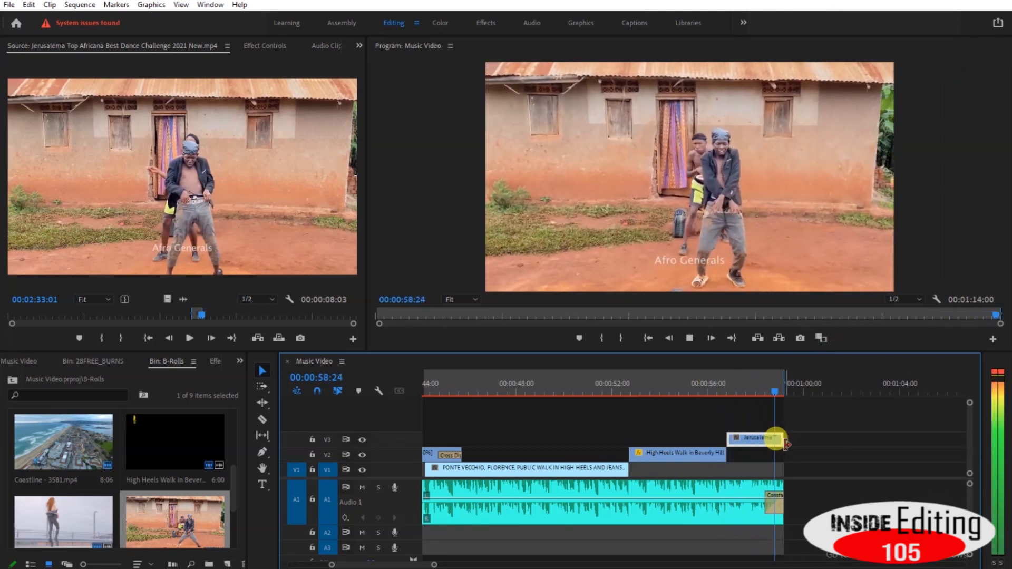
{"action": "key", "text": "space"}
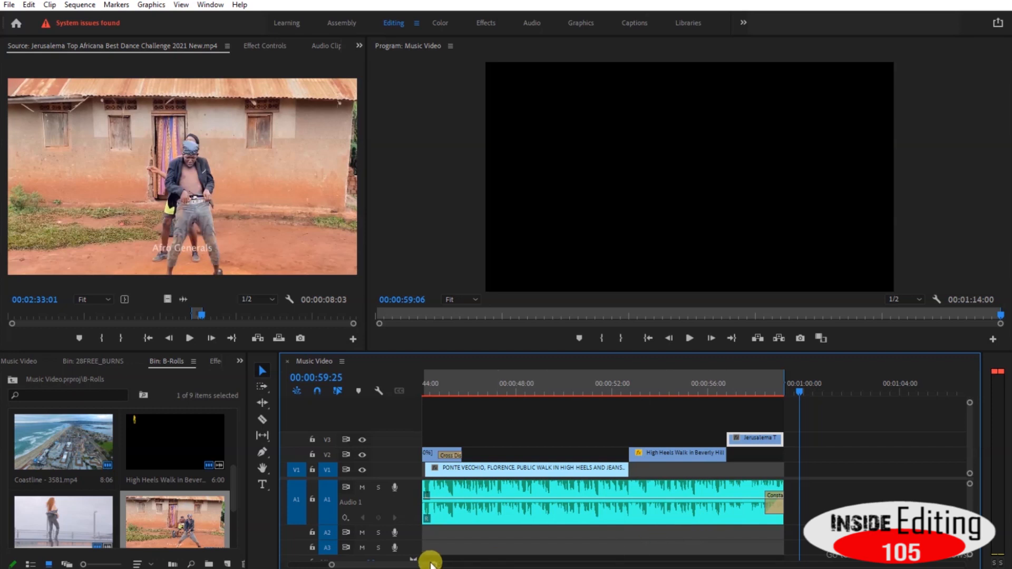
Play the whole edit from the beginning of the sequence to review the clip changes
{"action": "left_click_drag", "start_coordinate": [434, 564], "coordinate": [644, 564]}
{"action": "key", "text": "Home"}
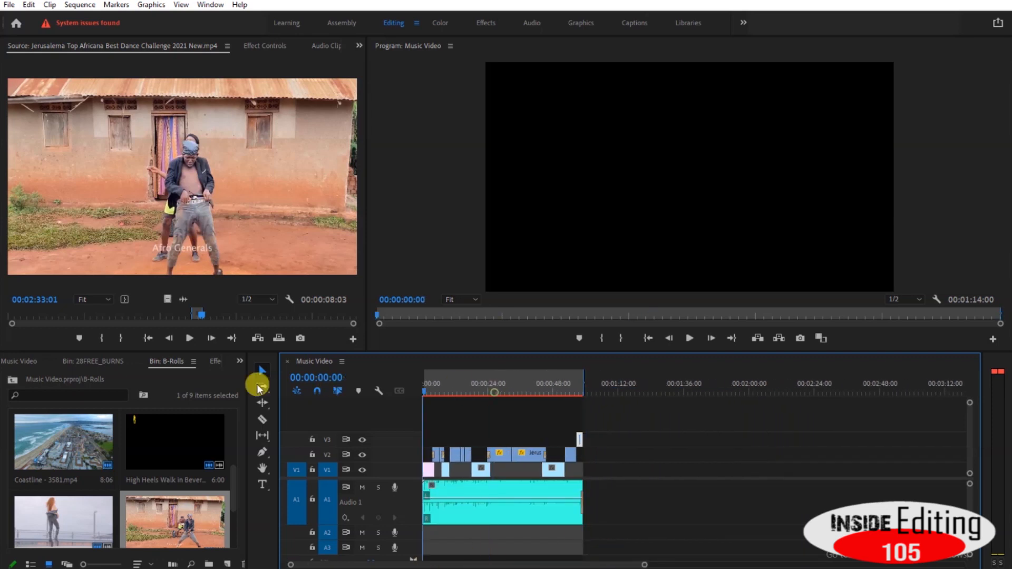
{"action": "key", "text": "space"}
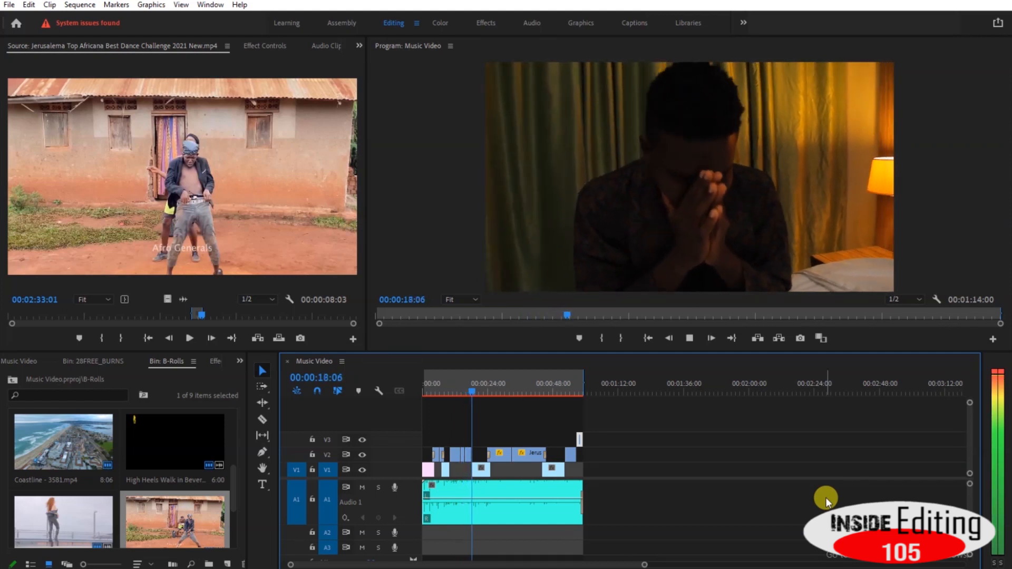
{"action": "key", "text": "space"}
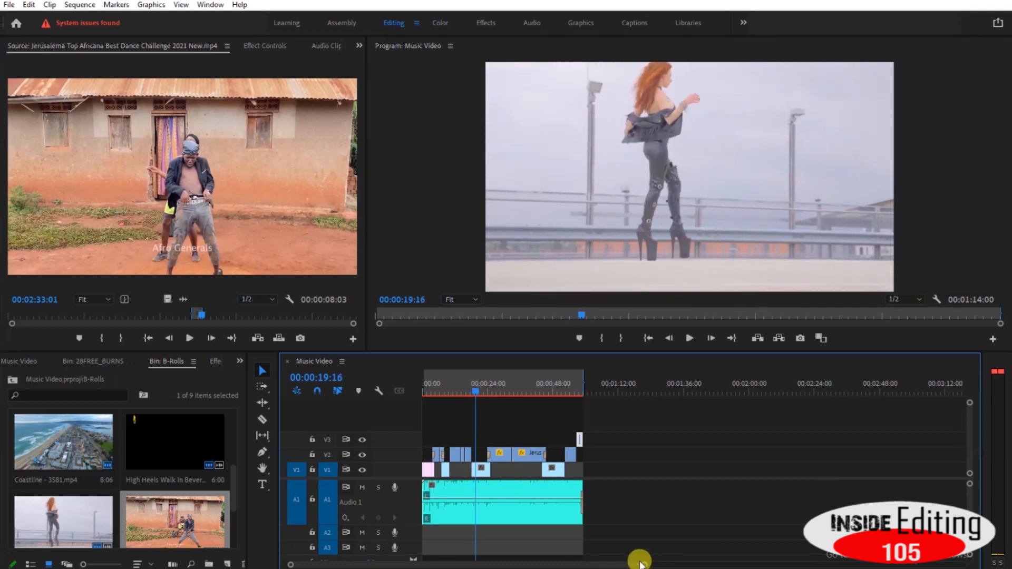
Review the section after 00:00:12:00 and move the short MVI clip following the High Heels clip to V3, starting at 00:00:15:28
{"action": "left_click_drag", "start_coordinate": [643, 564], "coordinate": [519, 556]}
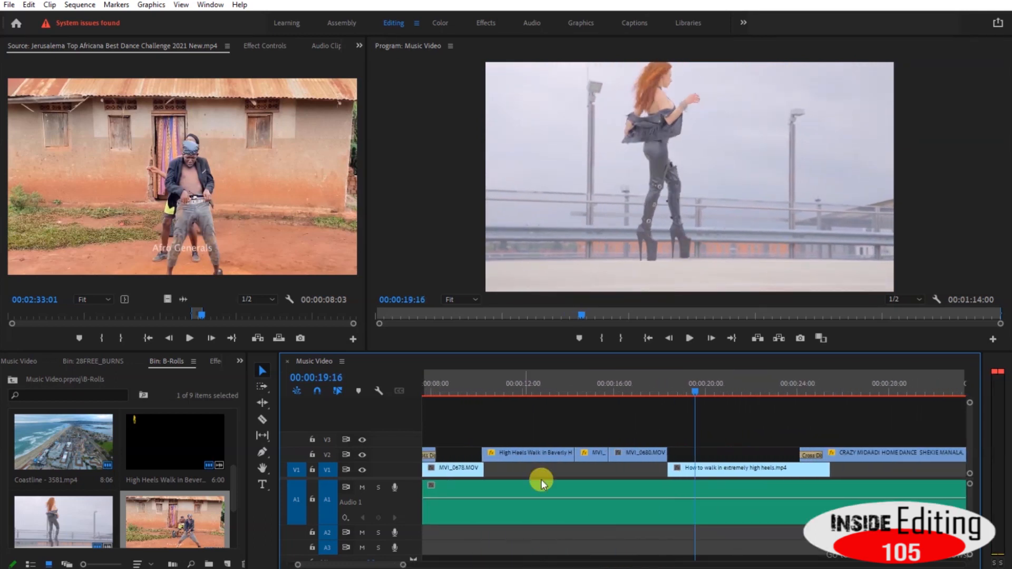
{"action": "left_click", "coordinate": [534, 379]}
{"action": "key", "text": "space"}
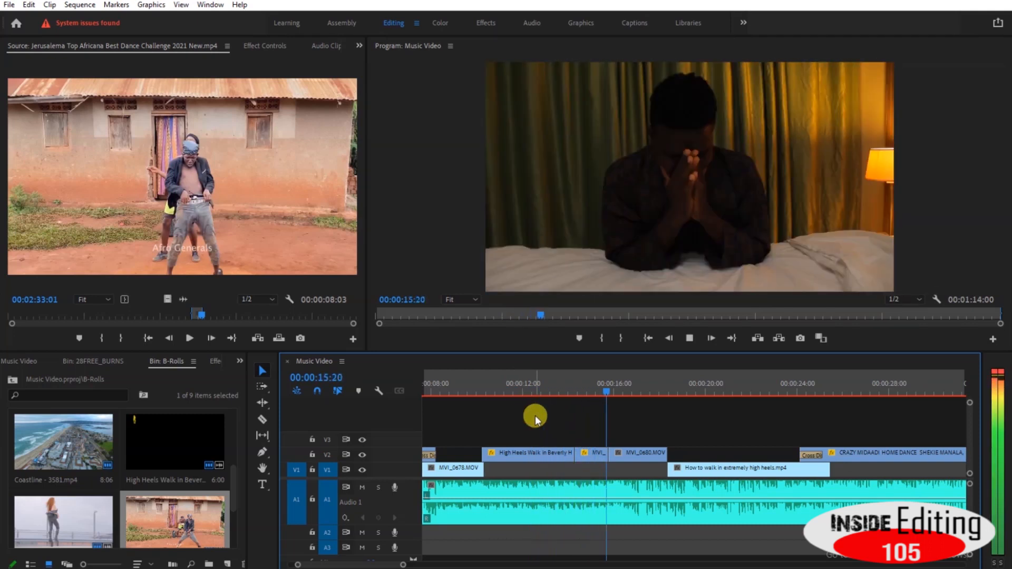
{"action": "key", "text": "space"}
{"action": "left_click_drag", "start_coordinate": [591, 452], "coordinate": [614, 440]}
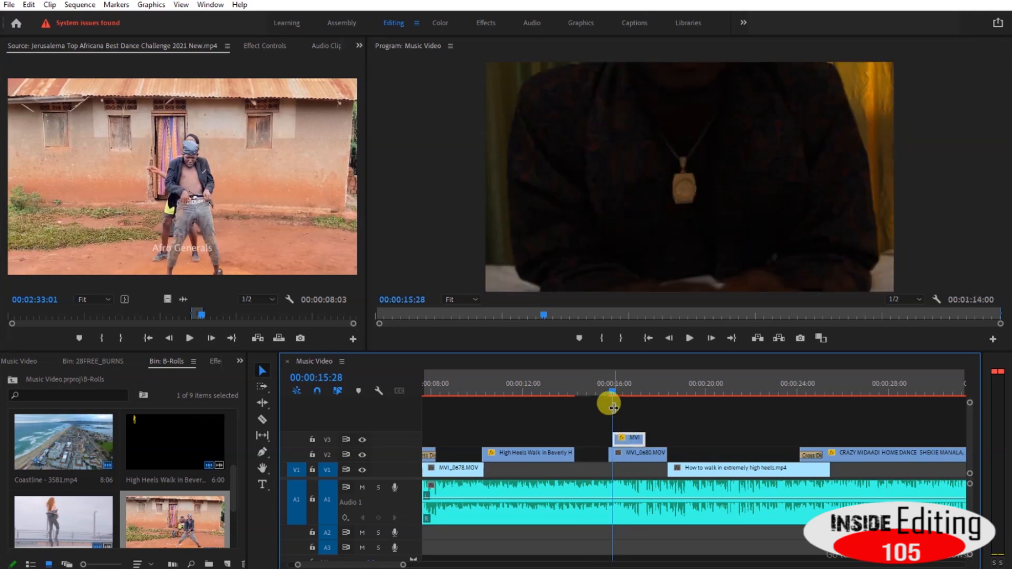
Play the gap before the short MVI clip and shift the clip slightly earlier on V3, overlapping the start of the V2 clip below
{"action": "left_click", "coordinate": [599, 386]}
{"action": "key", "text": "space"}
{"action": "key", "text": "space"}
{"action": "left_click", "coordinate": [596, 385]}
{"action": "key", "text": "space"}
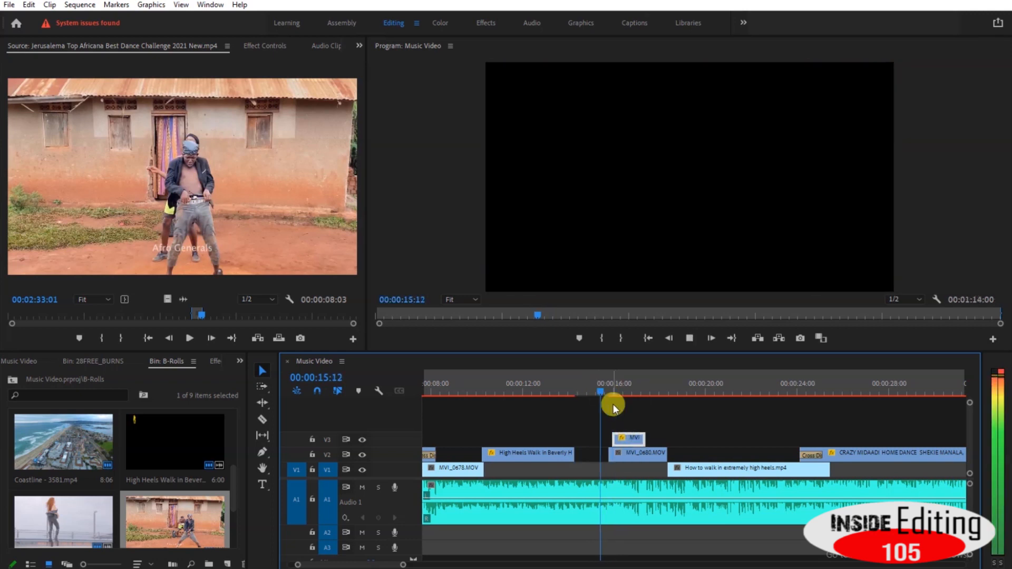
{"action": "left_click", "coordinate": [592, 390]}
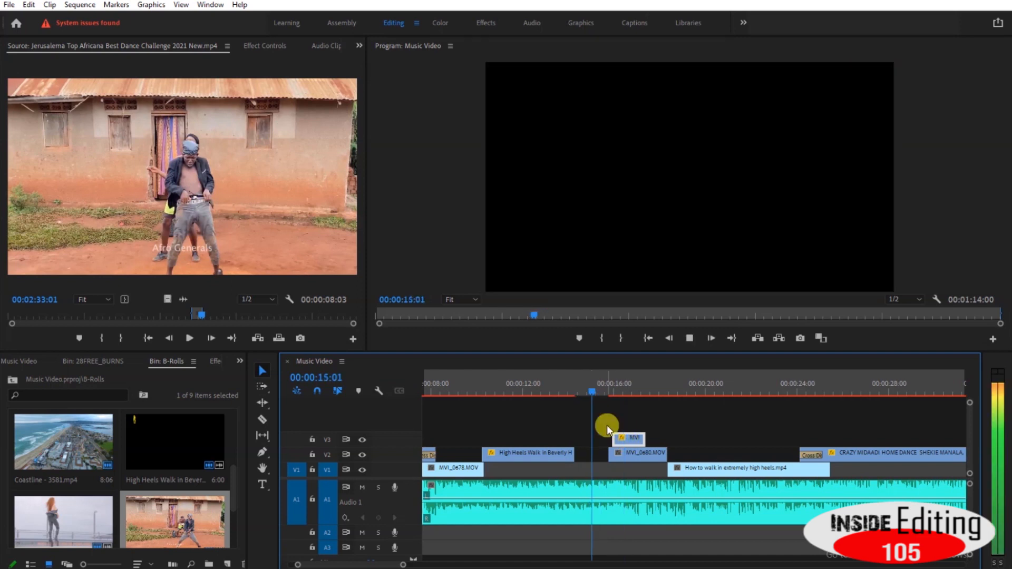
{"action": "left_click_drag", "start_coordinate": [628, 436], "coordinate": [611, 436]}
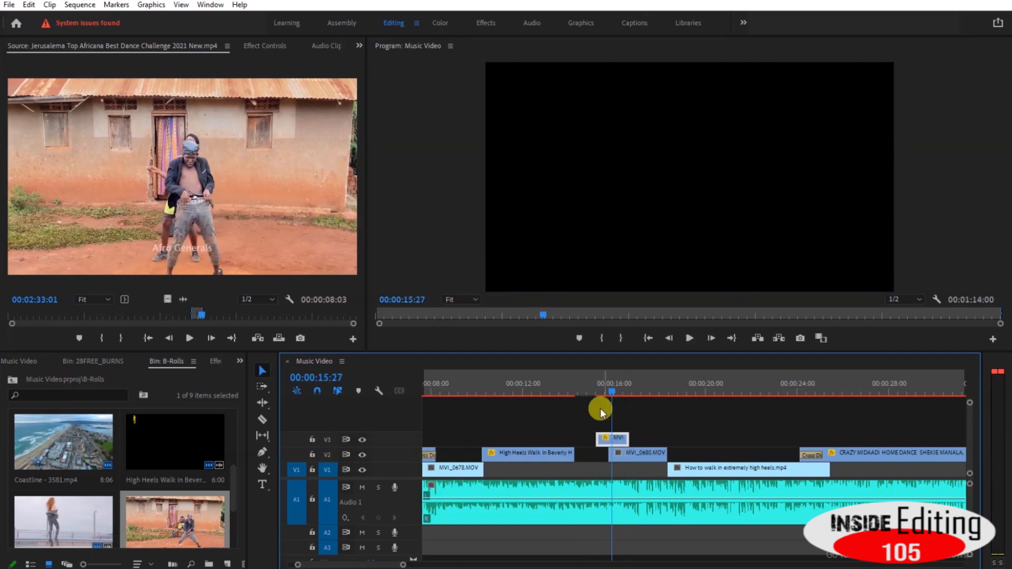
Play back the V3 overlap and replay the end of the High Heels clip to check the gap between them
{"action": "key", "text": "space"}
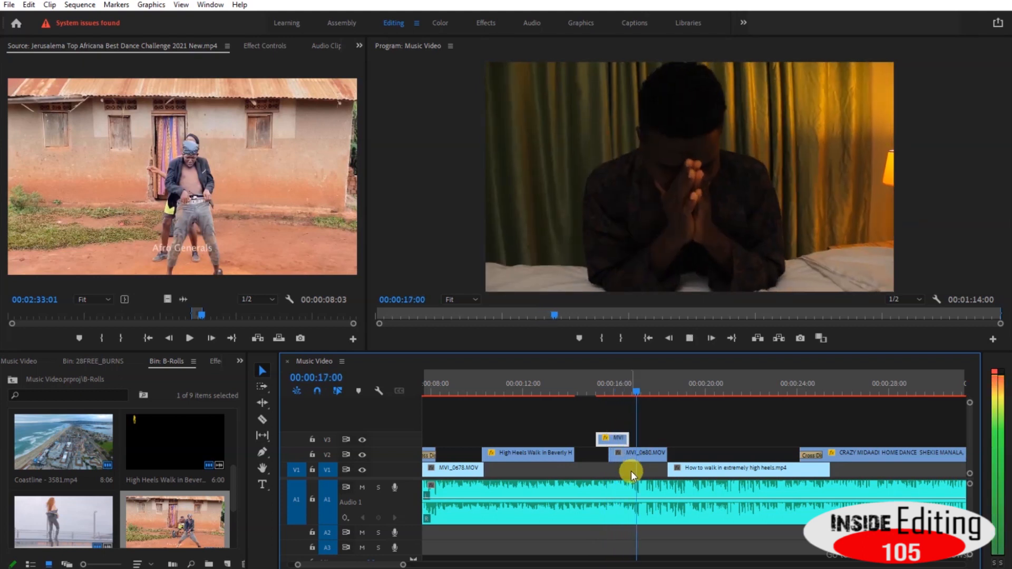
{"action": "left_click", "coordinate": [569, 385]}
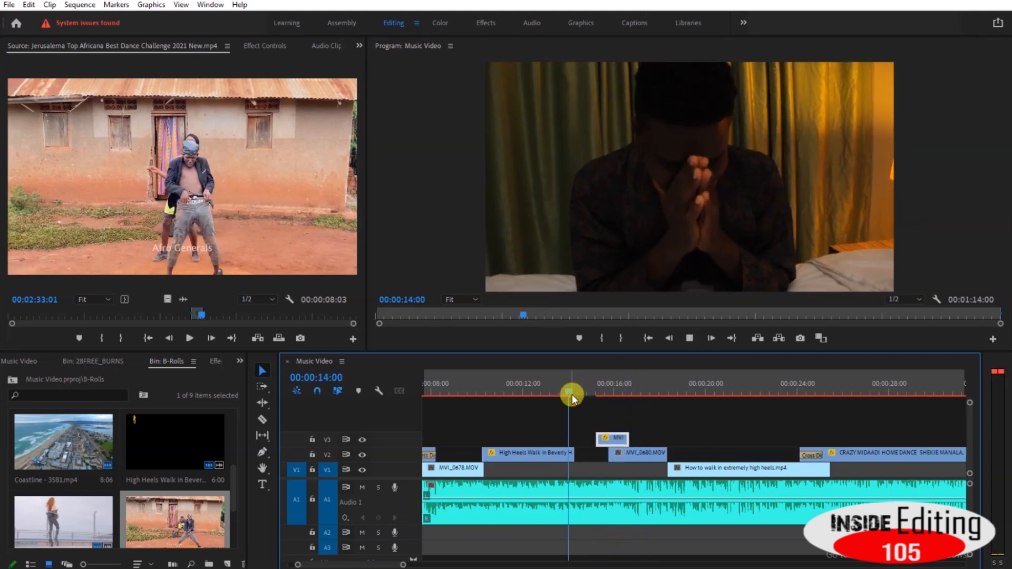
{"action": "left_click", "coordinate": [533, 387]}
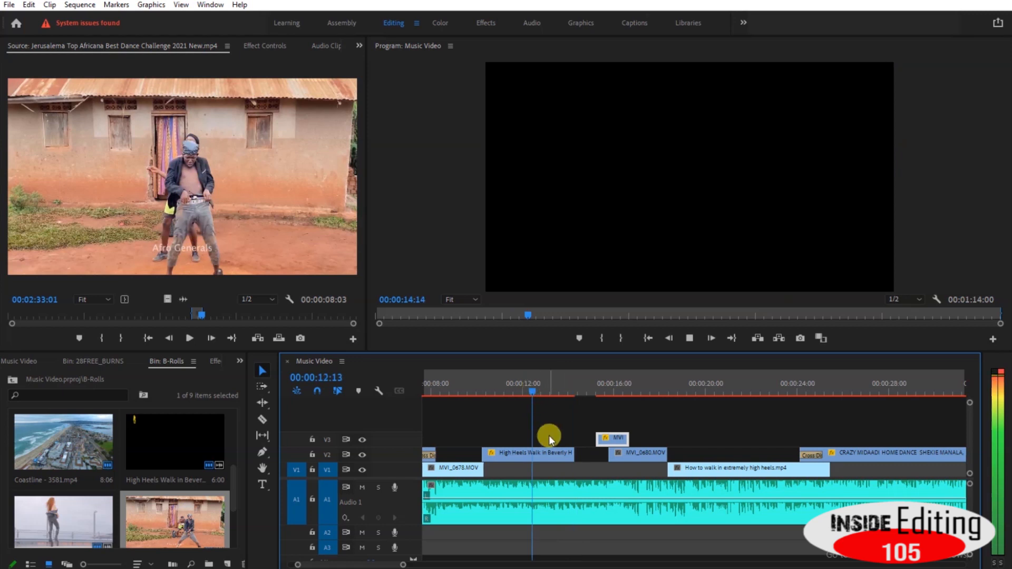
{"action": "left_click", "coordinate": [543, 393]}
{"action": "left_click", "coordinate": [514, 385]}
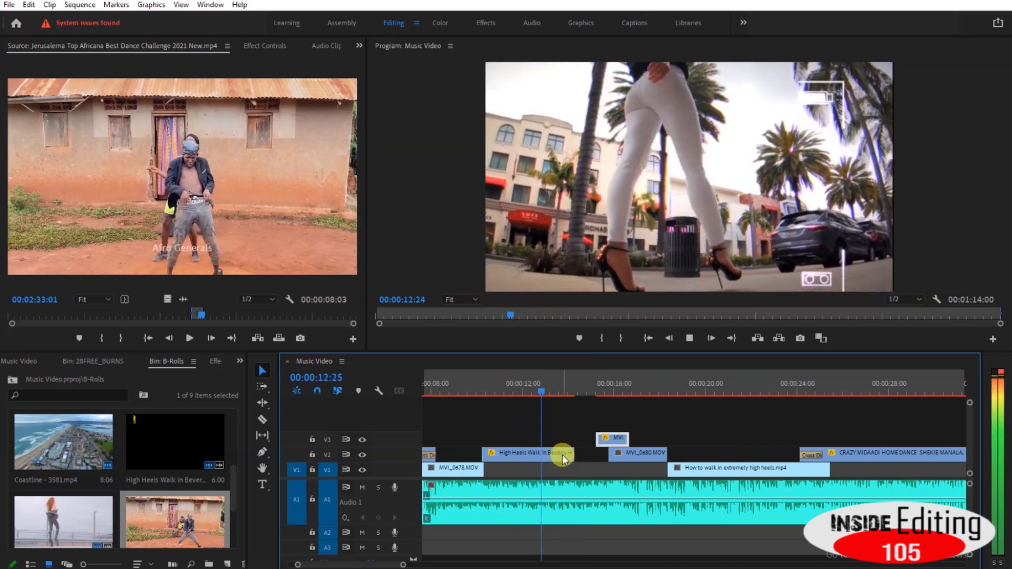
Split the High Heels clip on V2 at 00:00:13:07, slow down its second part and extend its end to the short V3 clip's start
{"action": "left_click", "coordinate": [563, 454]}
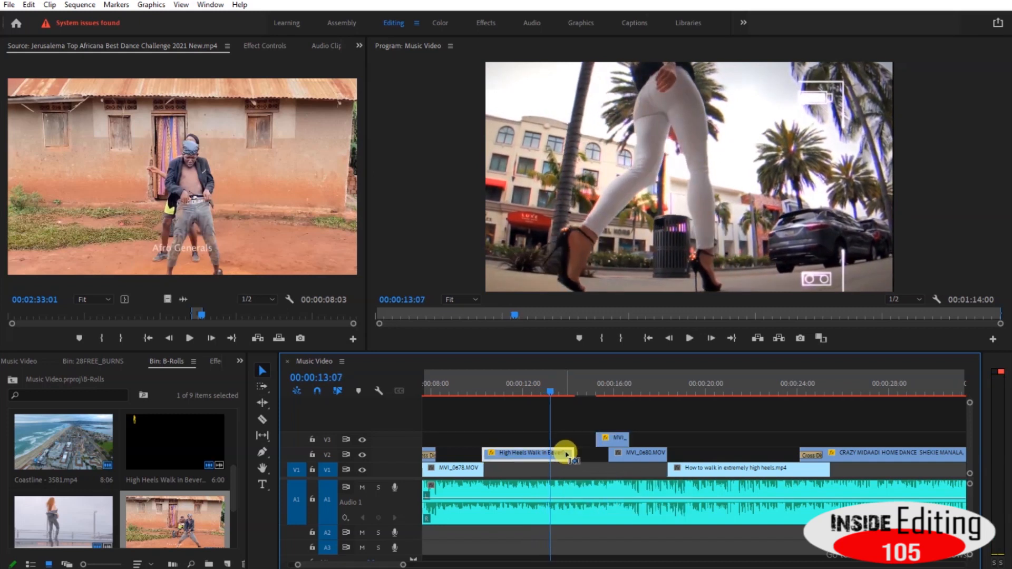
{"action": "right_click", "coordinate": [567, 452]}
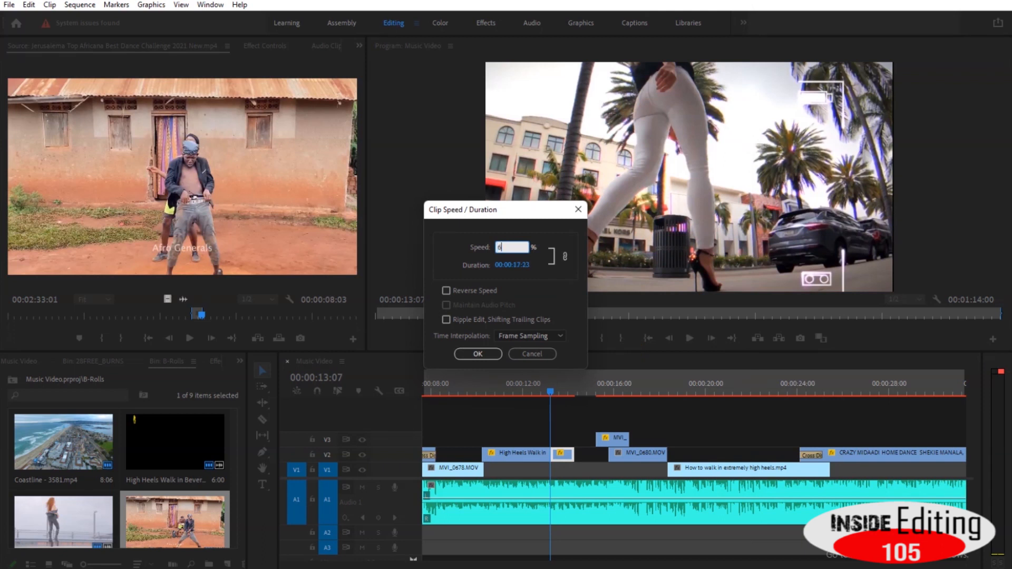
{"action": "key", "text": "Return"}
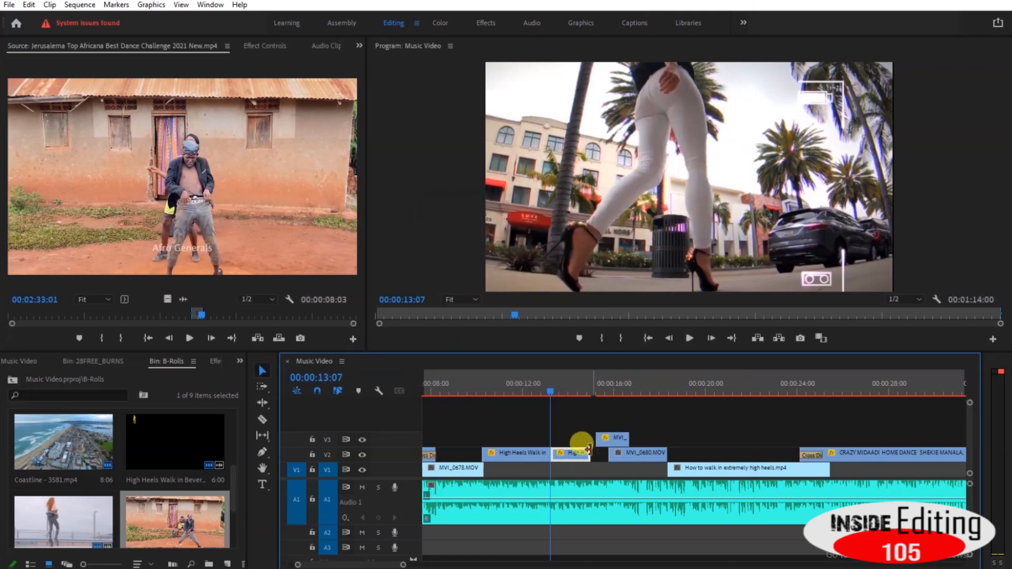
{"action": "left_click_drag", "start_coordinate": [588, 449], "coordinate": [593, 449]}
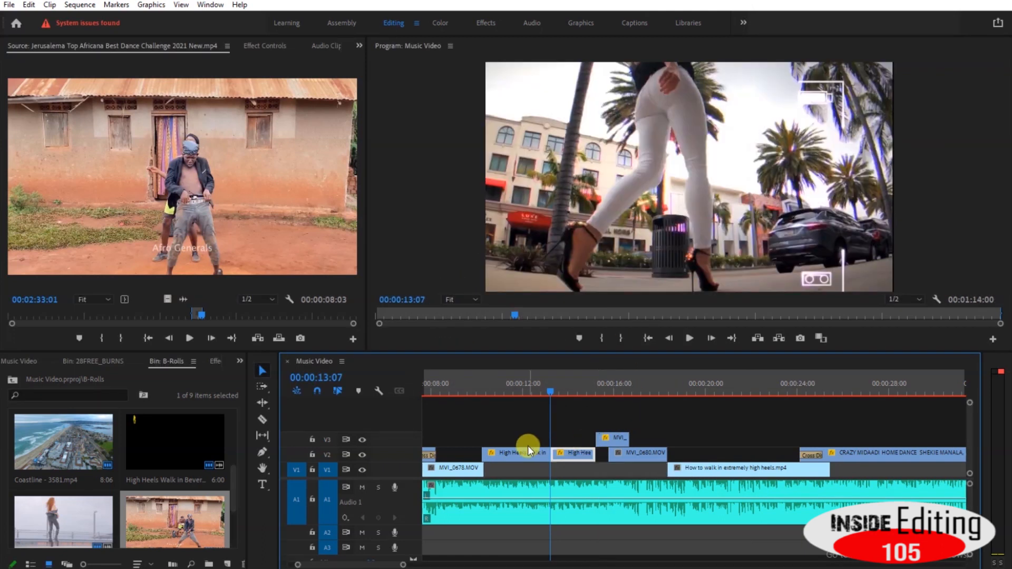
Play back the slowed High Heels section and trim the end of the short MVI clip on V3 to 00:00:16:13
{"action": "left_click", "coordinate": [461, 384]}
{"action": "key", "text": "space"}
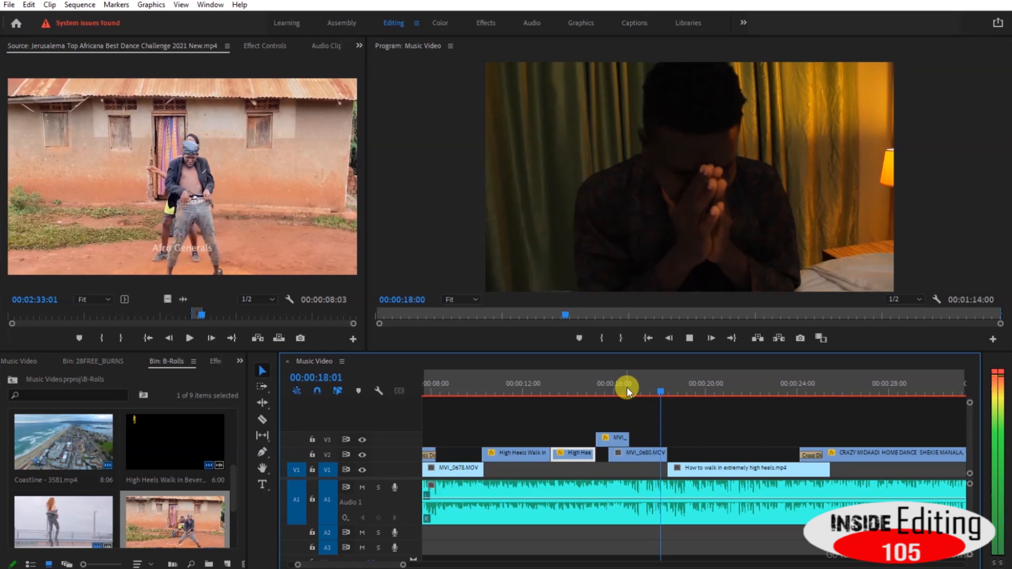
{"action": "left_click", "coordinate": [609, 388]}
{"action": "key", "text": "space"}
{"action": "key", "text": "space"}
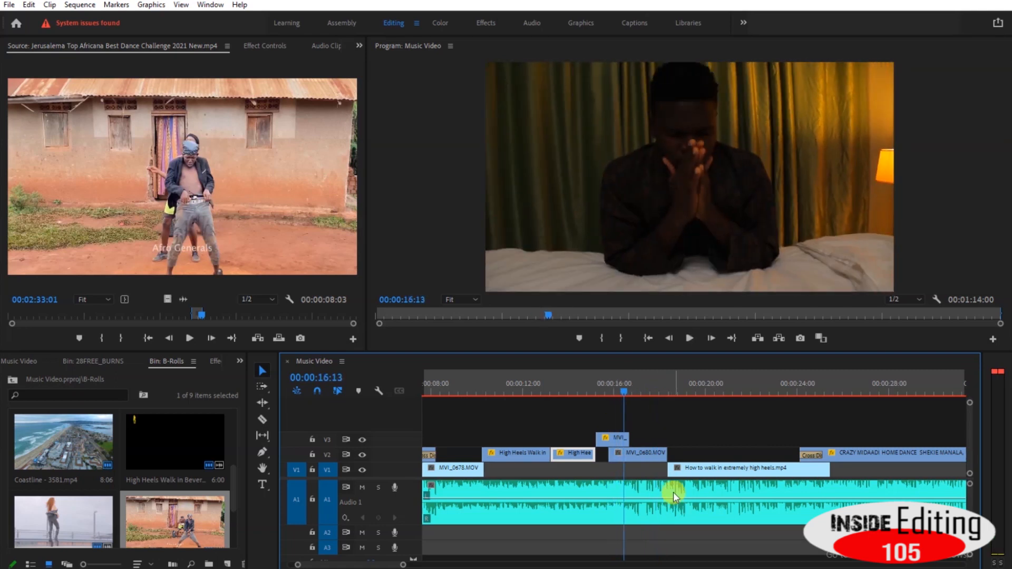
{"action": "left_click_drag", "start_coordinate": [623, 437], "coordinate": [622, 436]}
Play on from the short V3 clip and split the "How to walk in extremely high heels" clip on V1 at 00:00:20:13
{"action": "left_click", "coordinate": [592, 390]}
{"action": "key", "text": "space"}
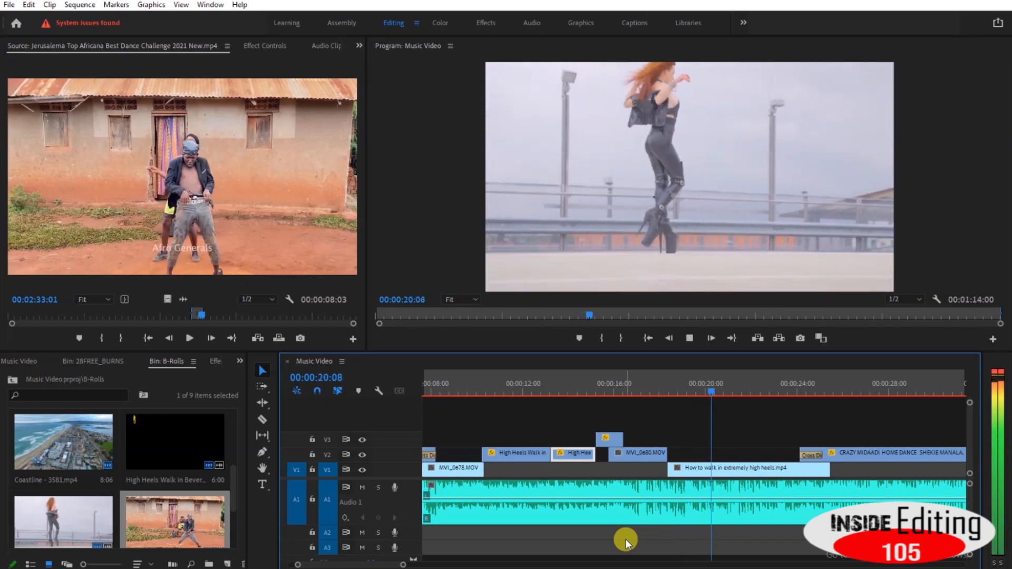
{"action": "key", "text": "space"}
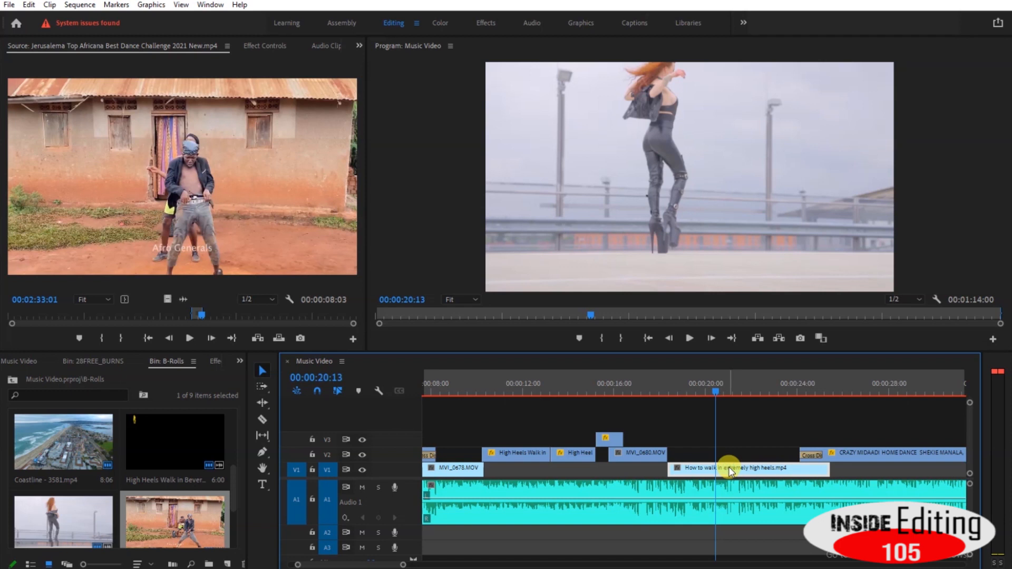
{"action": "key", "text": "ctrl+k"}
Scale up the second part of the V1 high heels clip and shift its picture down to frame the woman's upper body
{"action": "right_click", "coordinate": [735, 467]}
{"action": "left_click", "coordinate": [565, 185]}
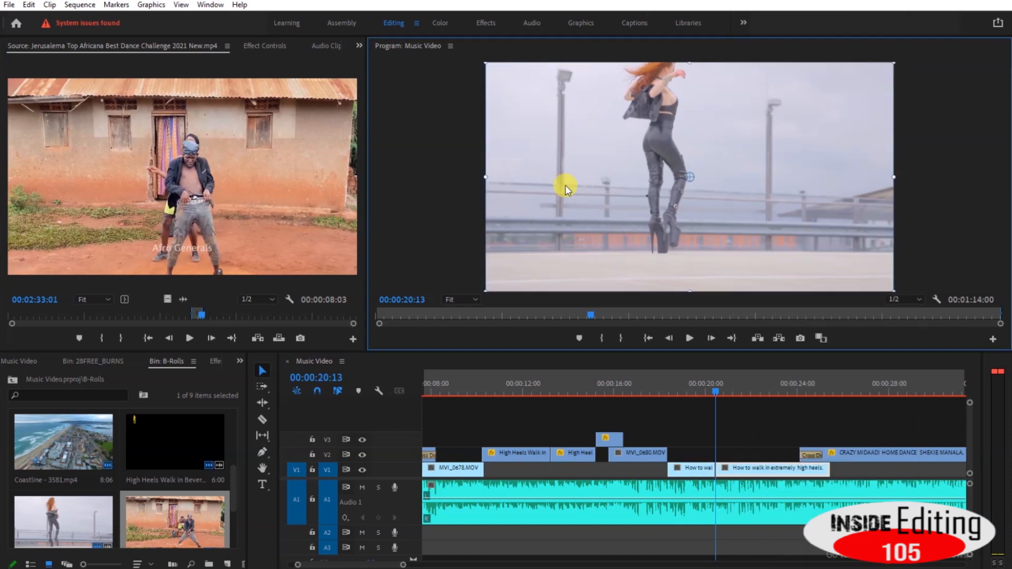
{"action": "left_click_drag", "start_coordinate": [485, 177], "coordinate": [399, 177]}
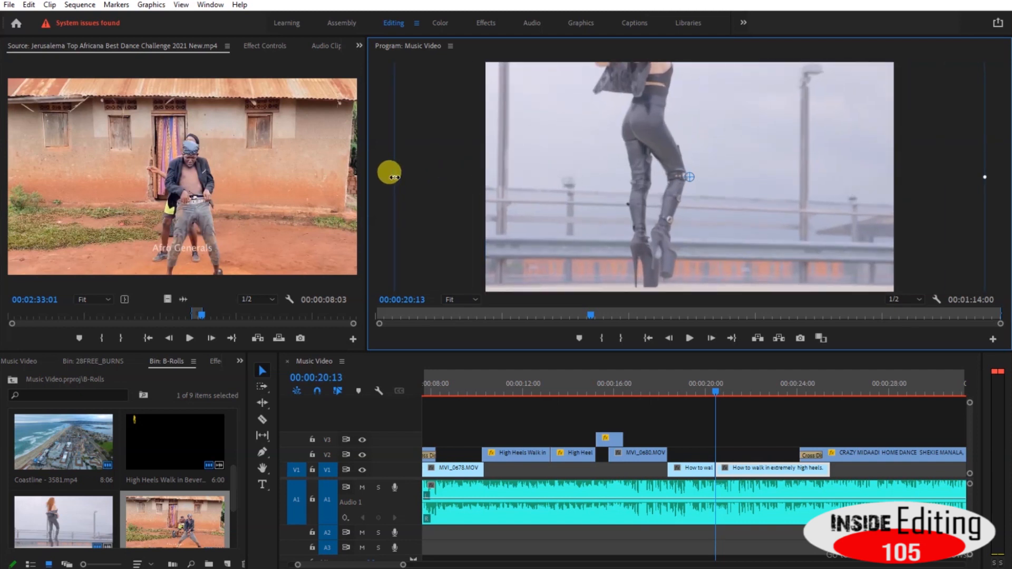
{"action": "left_click_drag", "start_coordinate": [602, 150], "coordinate": [603, 197]}
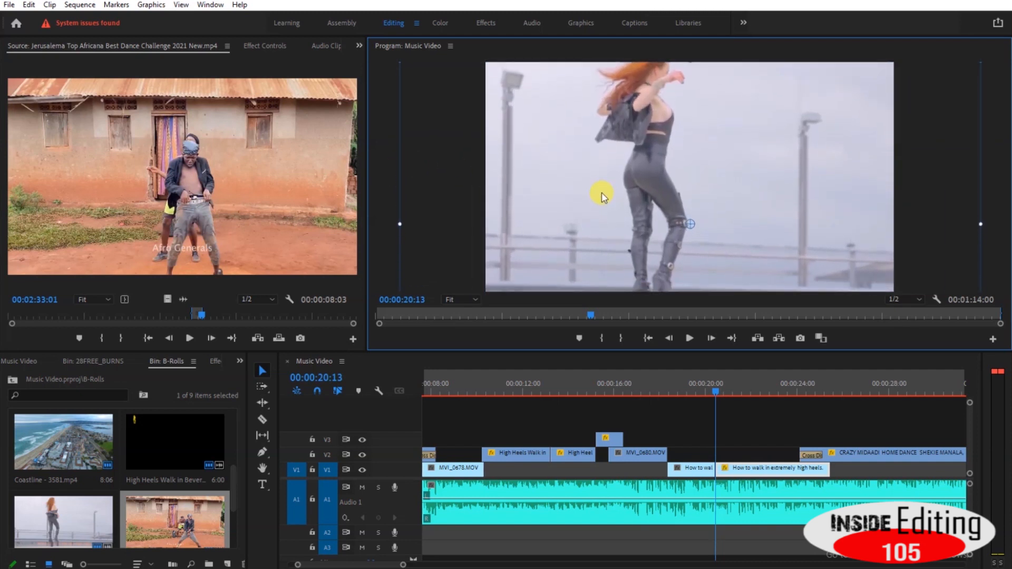
Play the zoomed cut, then copy the first high heels part from V1 onto V2, extend it and trim its start to 00:00:21:12
{"action": "left_click", "coordinate": [660, 389]}
{"action": "key", "text": "space"}
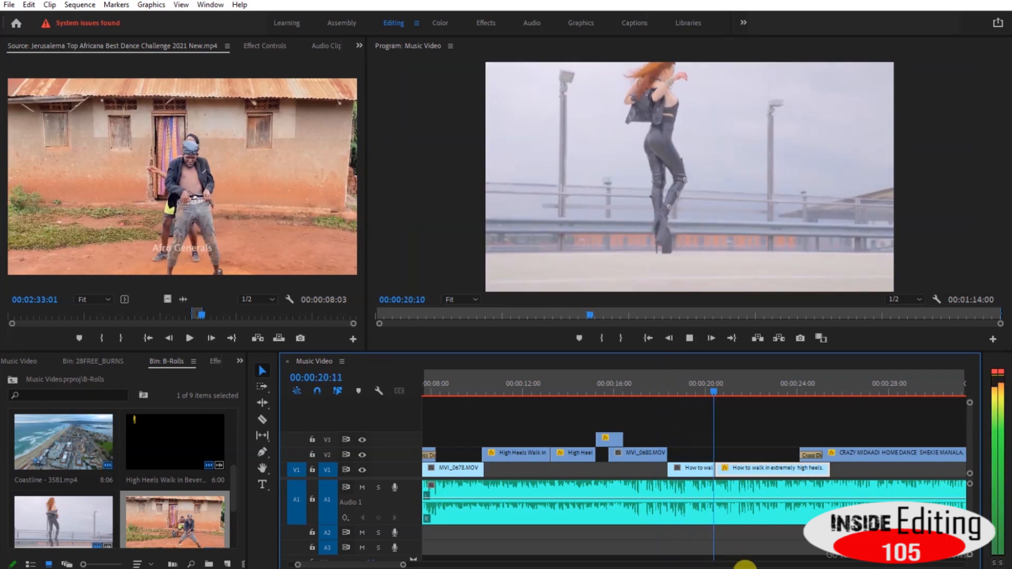
{"action": "key", "text": "space"}
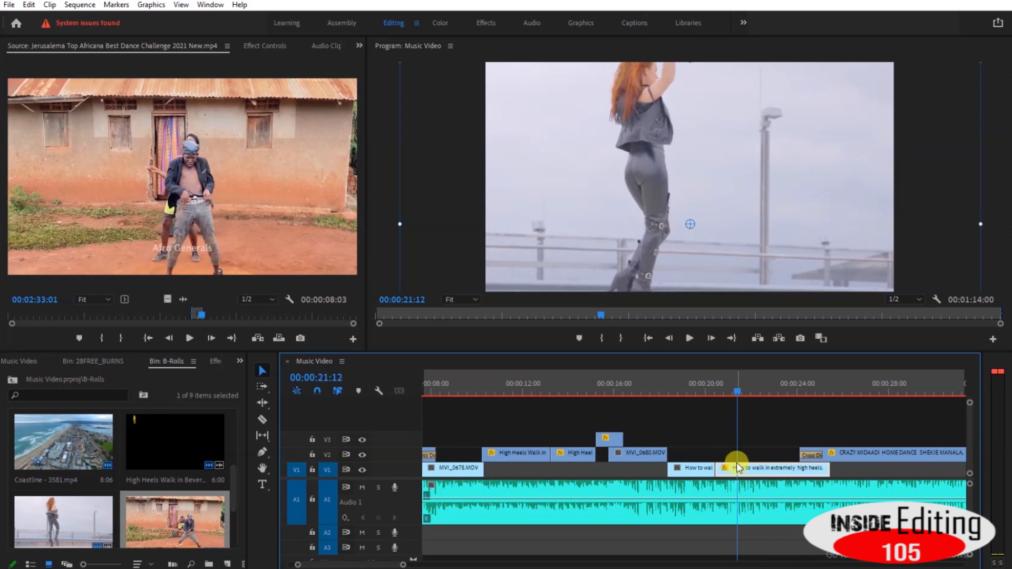
{"action": "left_click_drag", "start_coordinate": [697, 470], "coordinate": [698, 454]}
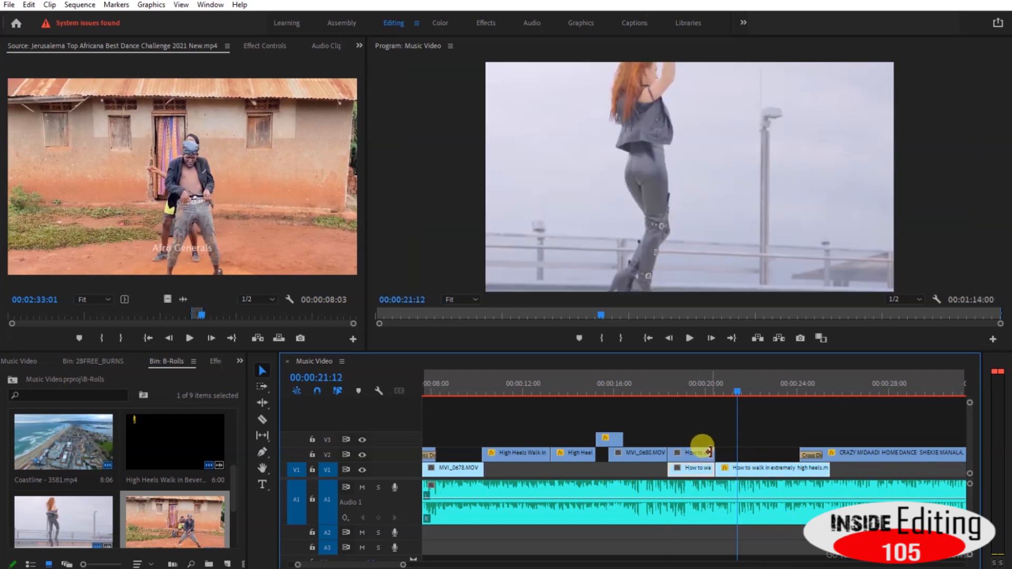
{"action": "left_click_drag", "start_coordinate": [709, 453], "coordinate": [798, 453]}
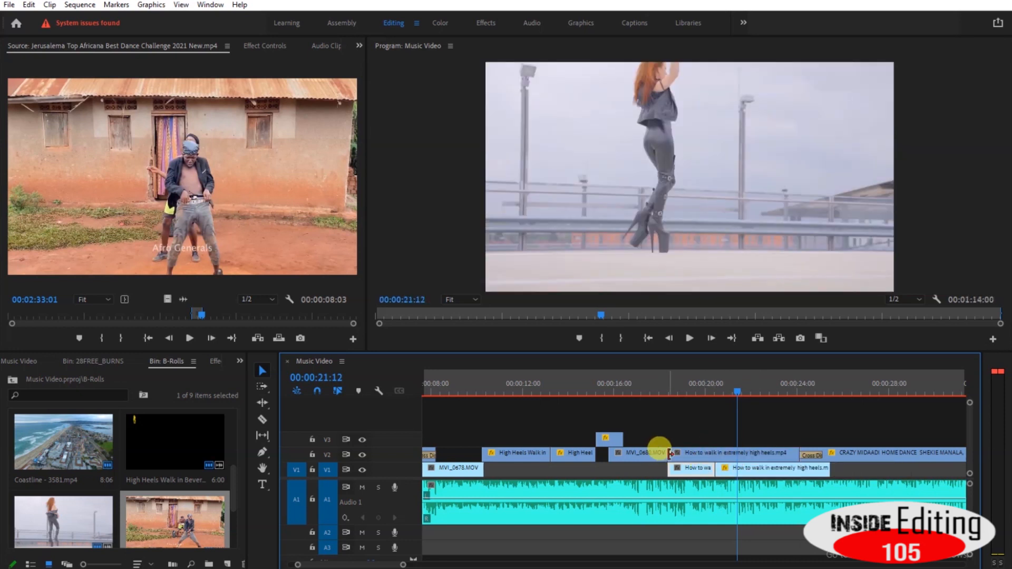
{"action": "left_click_drag", "start_coordinate": [670, 453], "coordinate": [737, 453]}
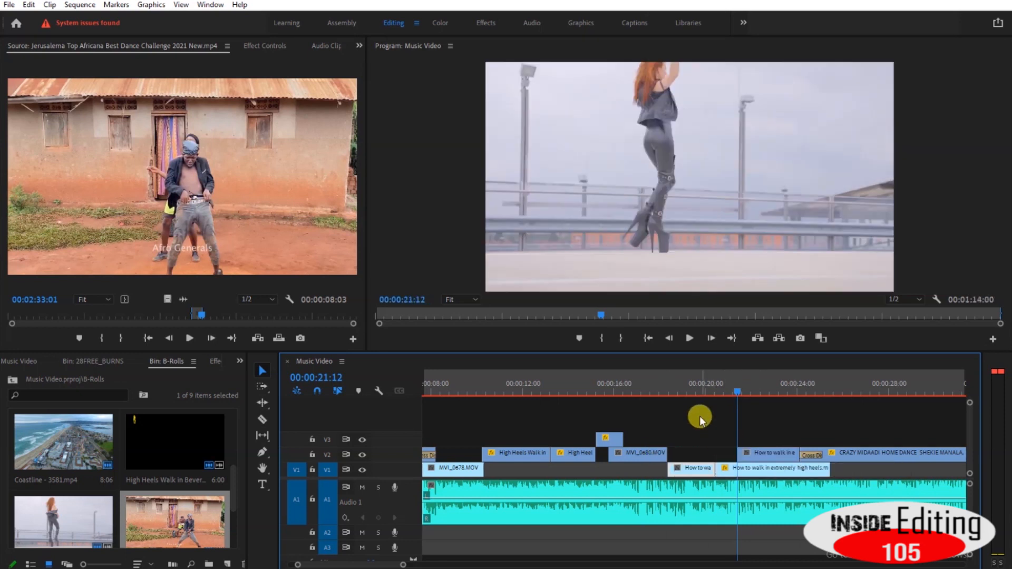
Play back the copied high heels clip on V2 and trim its end to about 00:00:22:15
{"action": "left_click", "coordinate": [698, 390]}
{"action": "key", "text": "space"}
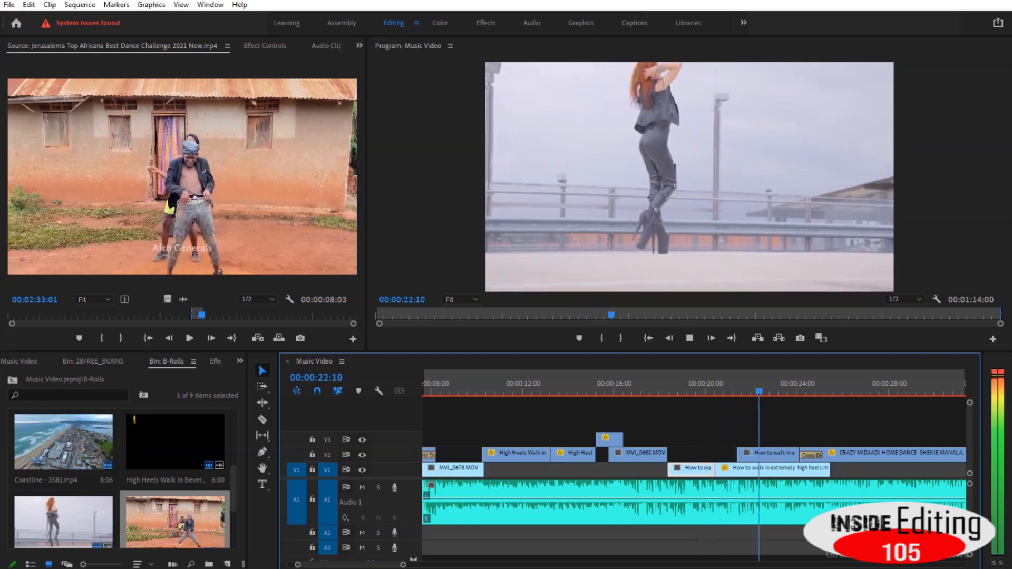
{"action": "key", "text": "space"}
{"action": "left_click_drag", "start_coordinate": [795, 450], "coordinate": [756, 468]}
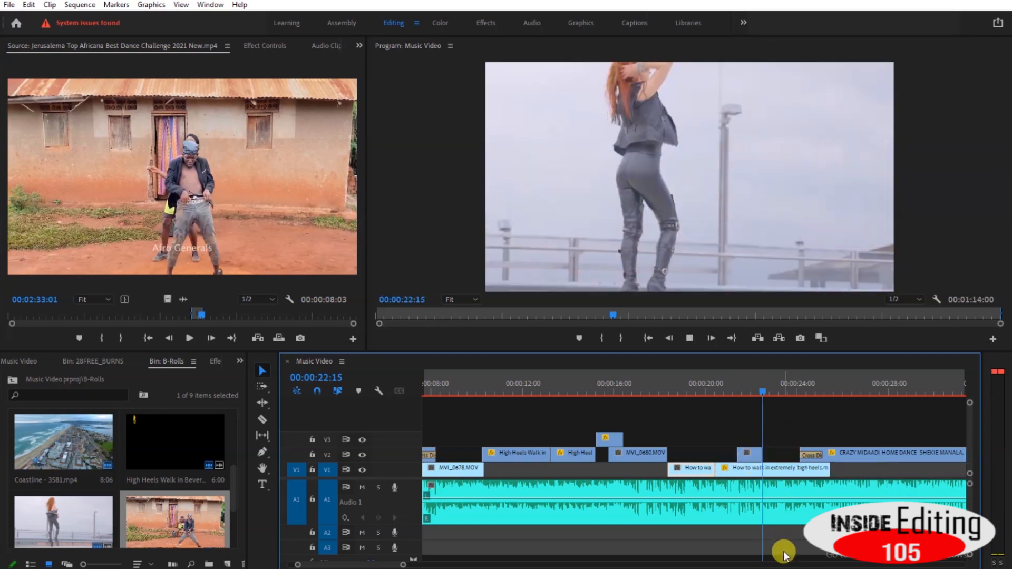
Review the edit from the high heels cuts onward and trim the end of the Jerusalema clip on V2 to 00:00:40:19
{"action": "key", "text": "space"}
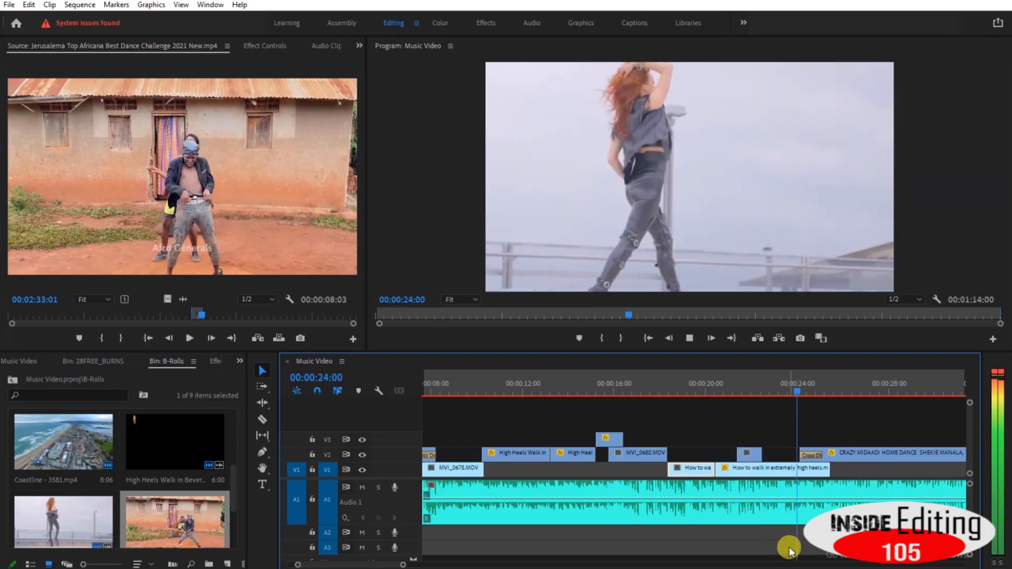
{"action": "left_click_drag", "start_coordinate": [687, 396], "coordinate": [666, 387]}
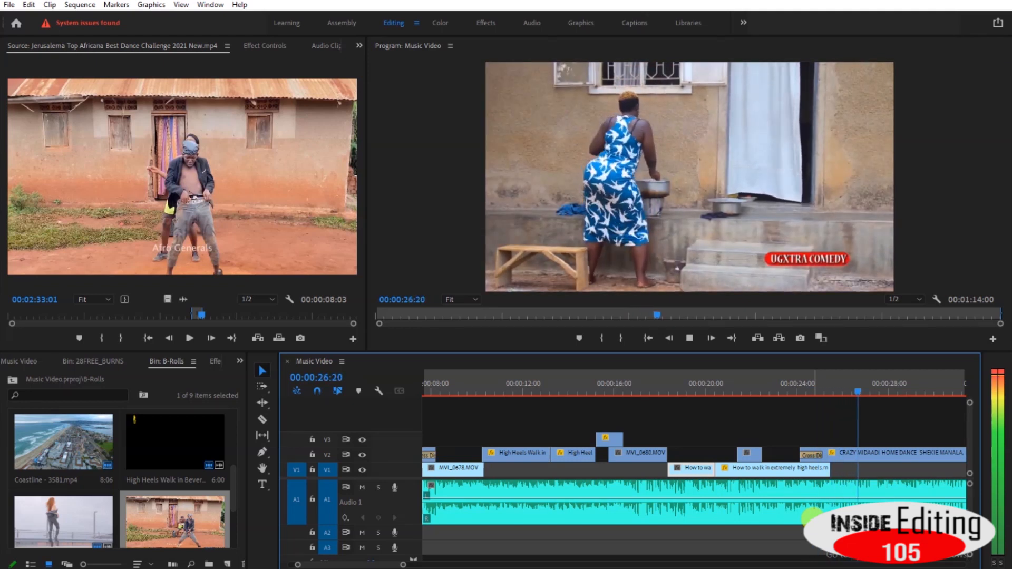
{"action": "scroll", "coordinate": [915, 485], "scroll_direction": "down", "scroll_amount": 5}
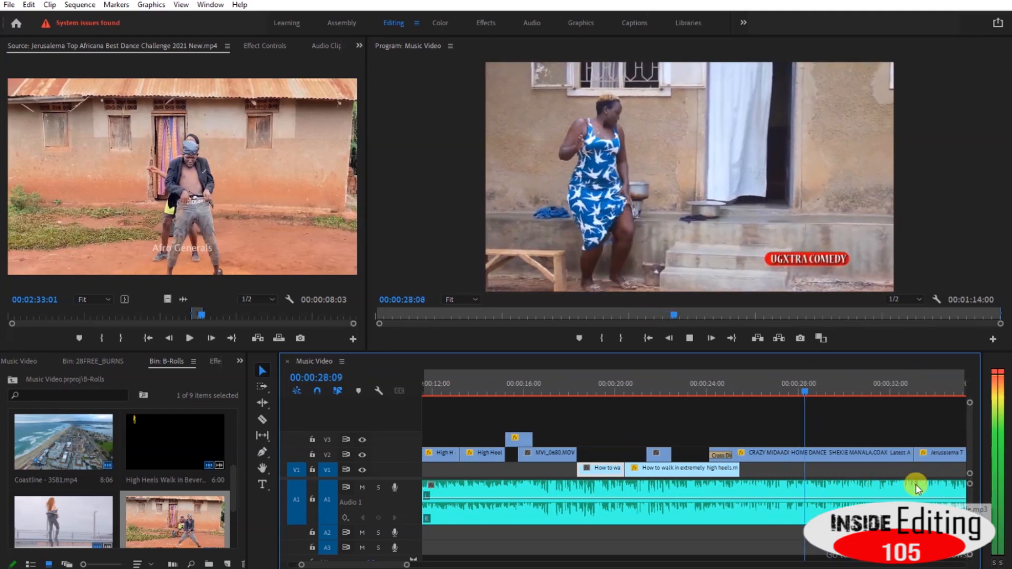
{"action": "scroll", "coordinate": [915, 488], "scroll_direction": "down", "scroll_amount": 1}
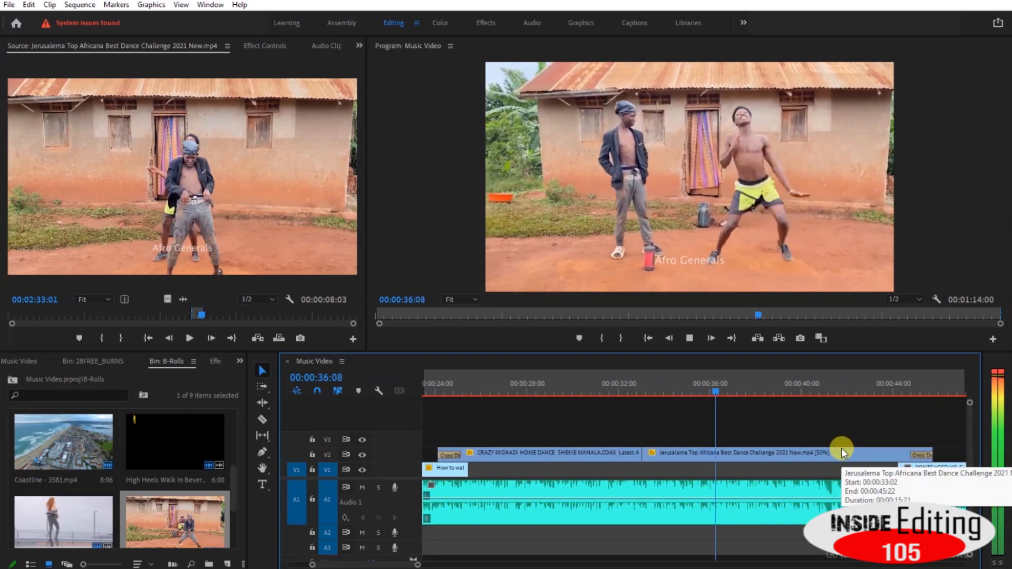
{"action": "scroll", "coordinate": [841, 447], "scroll_direction": "down", "scroll_amount": 1}
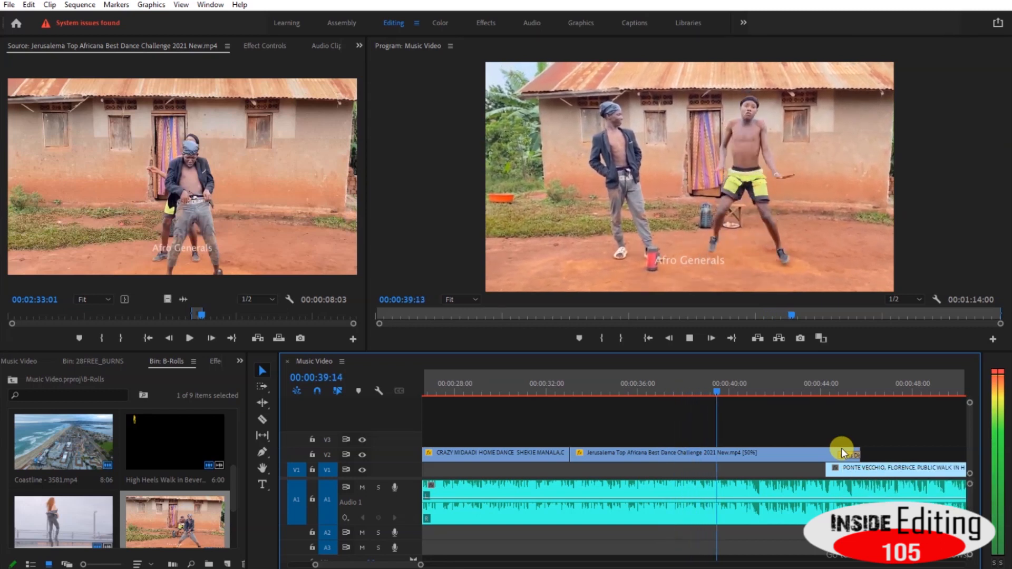
{"action": "key", "text": "space"}
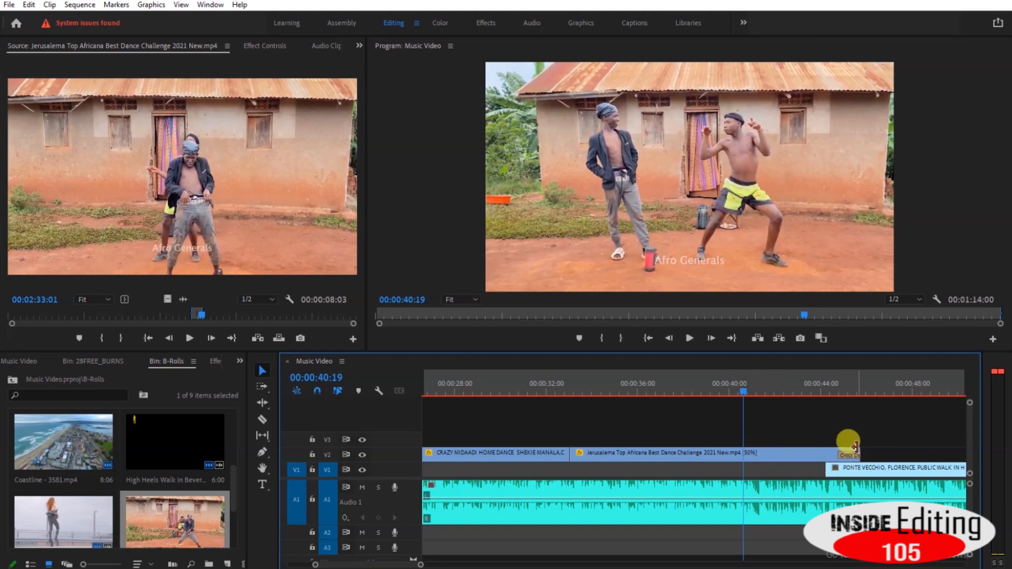
{"action": "left_click_drag", "start_coordinate": [855, 448], "coordinate": [735, 444]}
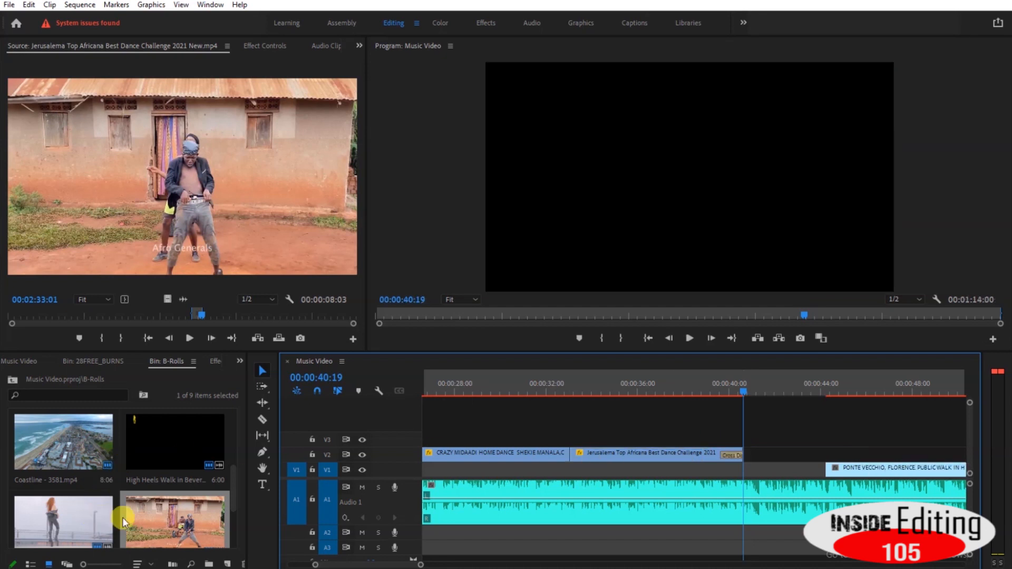
Look through the B-Rolls bin for a filler shot and open Coastline - 3581.mp4 as the source clip
{"action": "left_click", "coordinate": [902, 394]}
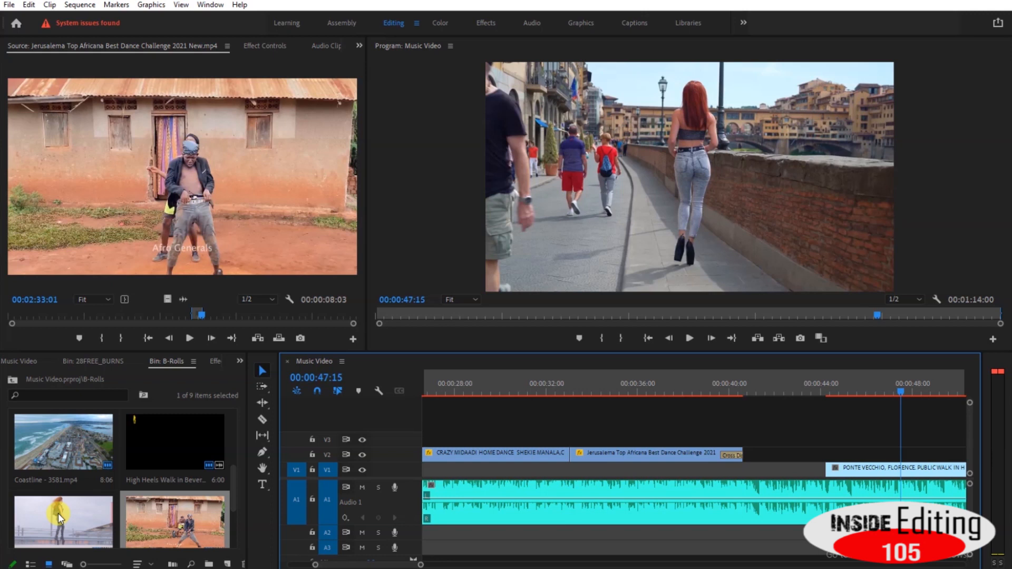
{"action": "scroll", "coordinate": [58, 513], "scroll_direction": "down", "scroll_amount": 2}
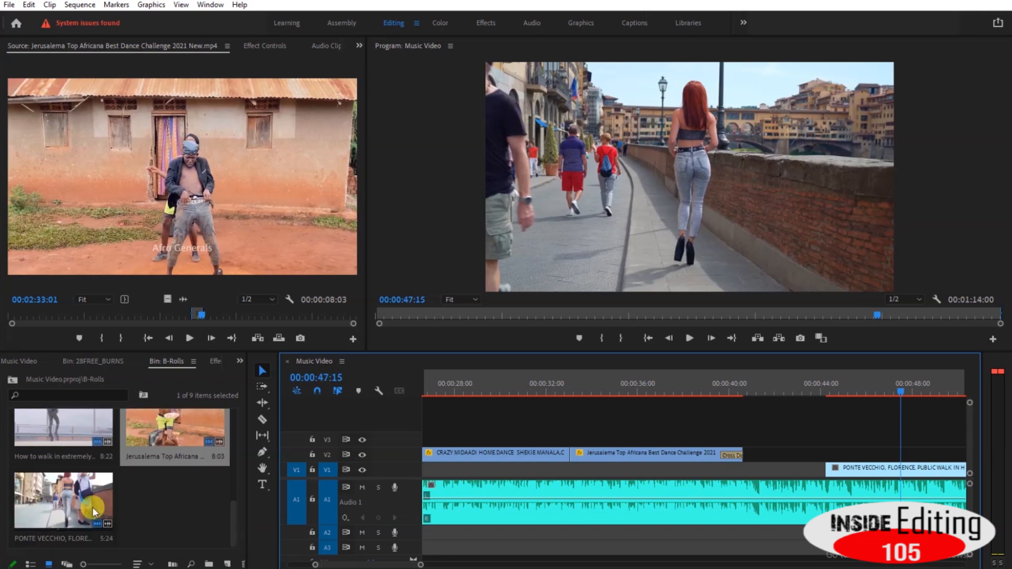
{"action": "scroll", "coordinate": [122, 488], "scroll_direction": "up", "scroll_amount": 3}
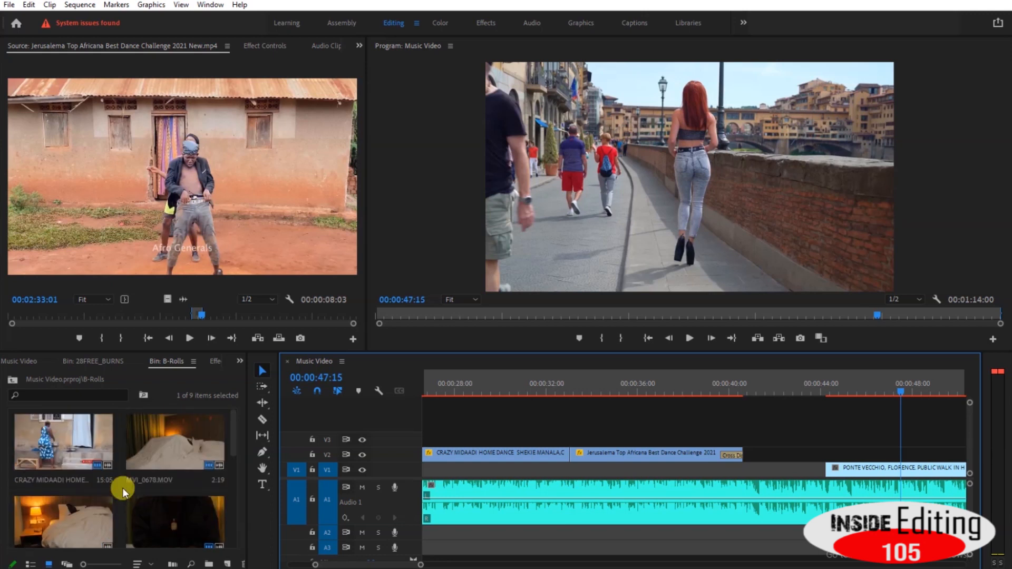
{"action": "scroll", "coordinate": [126, 490], "scroll_direction": "down", "scroll_amount": 4}
{"action": "scroll", "coordinate": [125, 490], "scroll_direction": "up", "scroll_amount": 2}
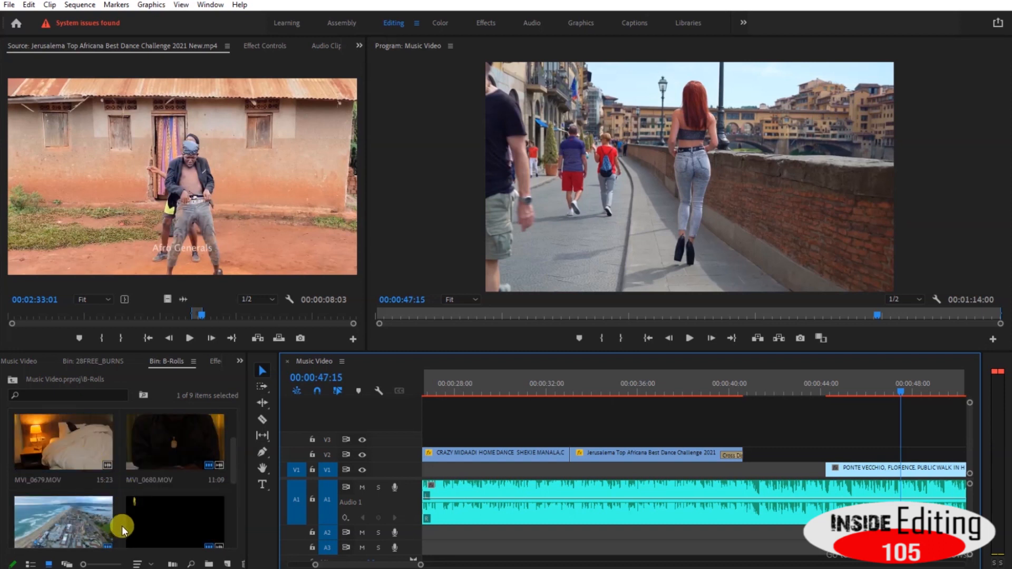
{"action": "scroll", "coordinate": [122, 525], "scroll_direction": "down", "scroll_amount": 2}
{"action": "double_click", "coordinate": [81, 451]}
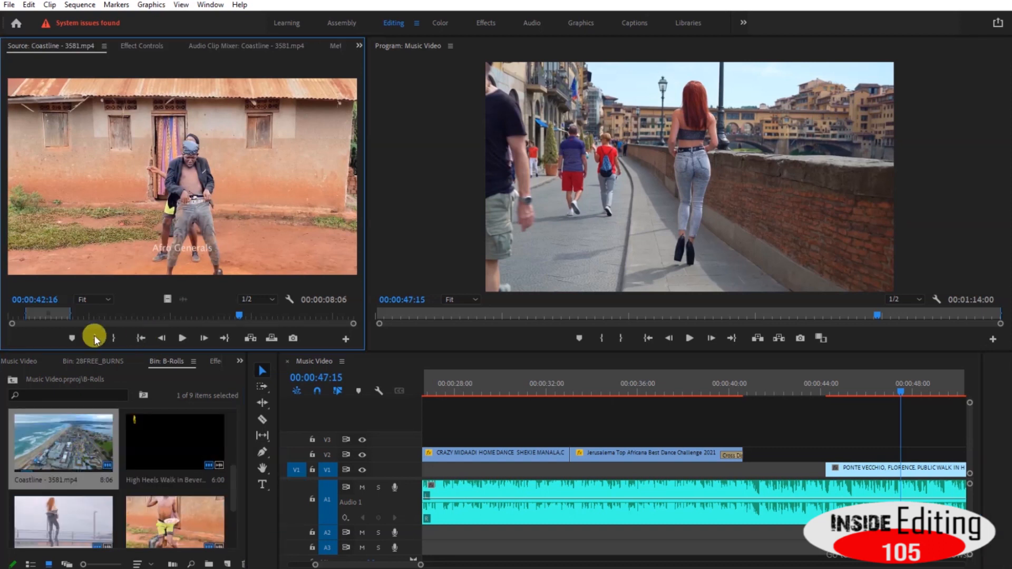
Mark a 00:00:02:09 range ending at 00:00:37:00 in the Coastline clip and place it on V1 in the gap before the Ponte Vecchio clip
{"action": "left_click_drag", "start_coordinate": [239, 313], "coordinate": [808, 460]}
{"action": "key", "text": "i"}
{"action": "key", "text": "o"}
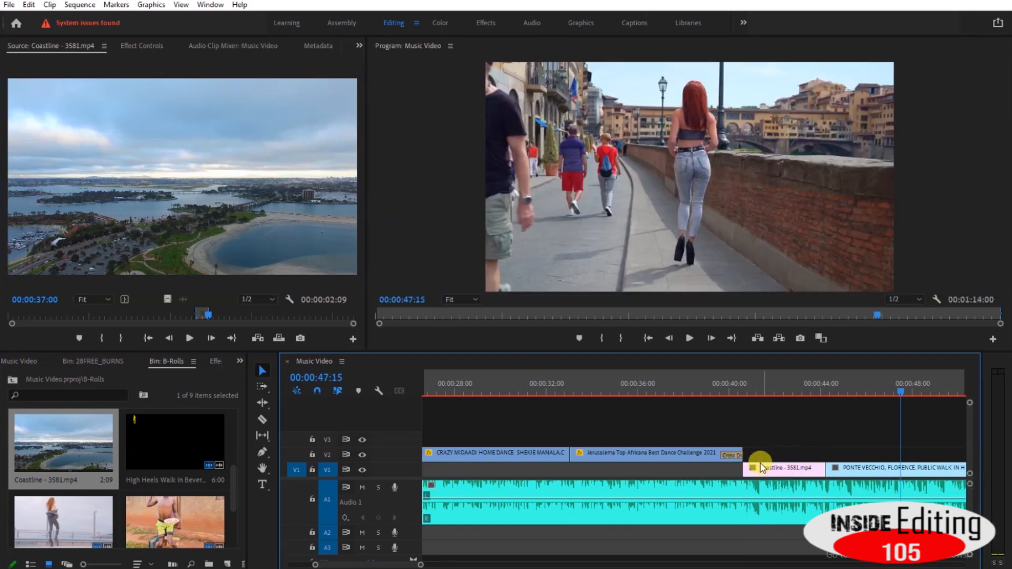
Extend the start of the Coastline filler clip on V1 beneath the end of the Jerusalema clip and play the edit from there
{"action": "left_click_drag", "start_coordinate": [744, 467], "coordinate": [721, 467]}
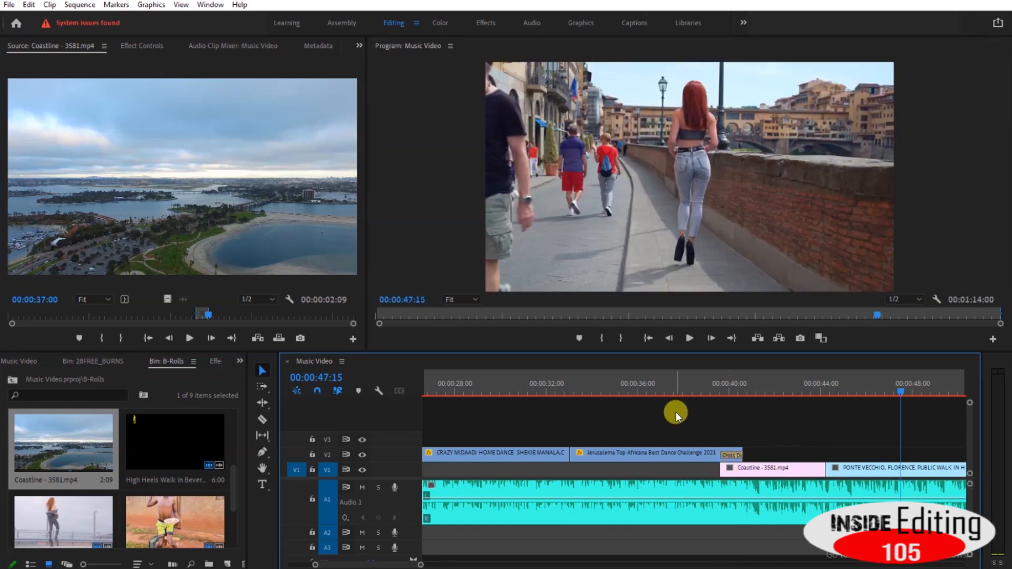
{"action": "left_click", "coordinate": [695, 388]}
{"action": "key", "text": "space"}
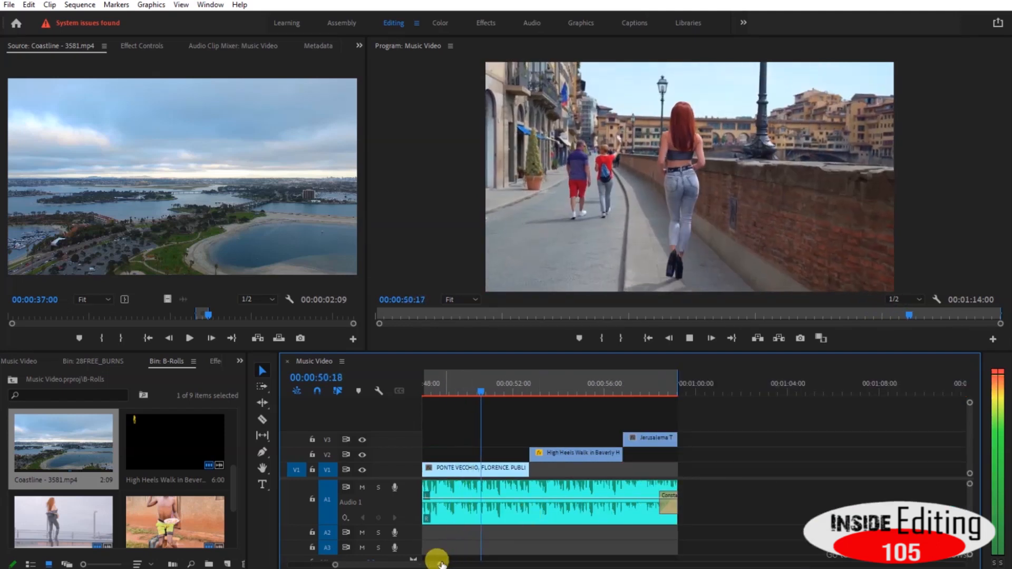
{"action": "left_click_drag", "start_coordinate": [442, 564], "coordinate": [469, 564]}
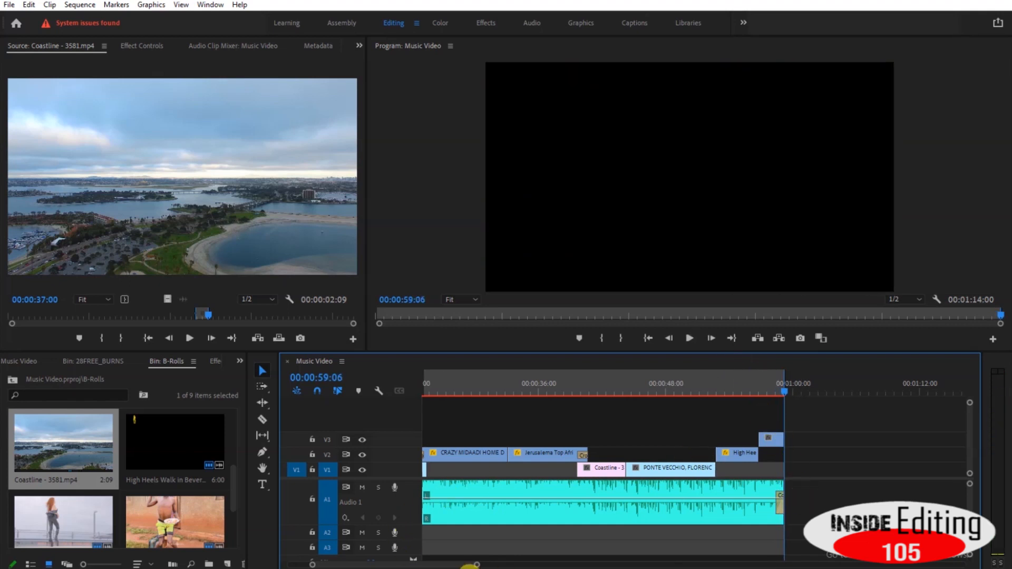
Look over the whole sequence in the timeline and return the playhead to 00:00:00:00
{"action": "left_click_drag", "start_coordinate": [477, 563], "coordinate": [594, 553]}
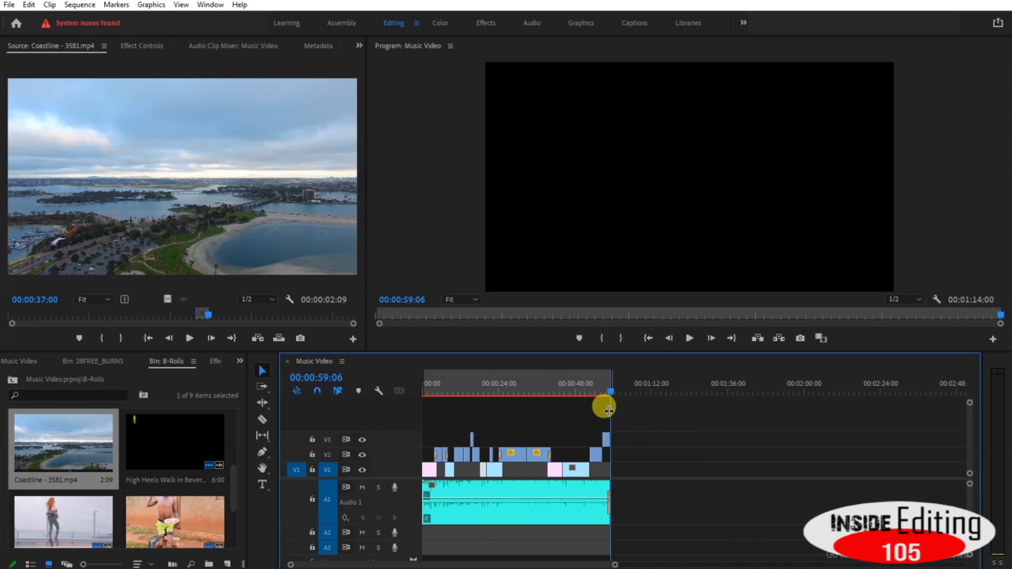
{"action": "left_click_drag", "start_coordinate": [547, 399], "coordinate": [542, 390]}
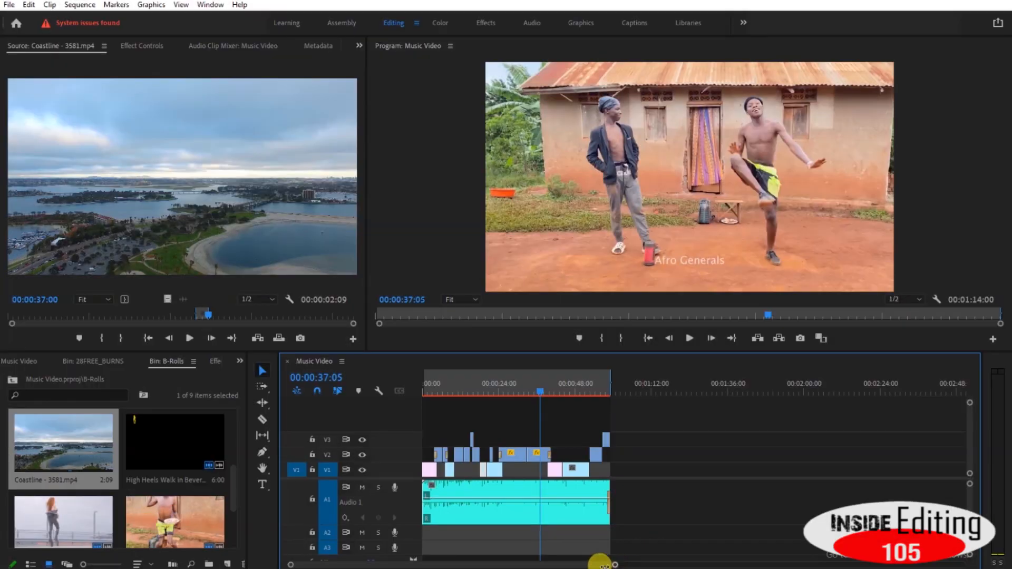
{"action": "left_click_drag", "start_coordinate": [600, 563], "coordinate": [335, 551]}
{"action": "left_click", "coordinate": [438, 388]}
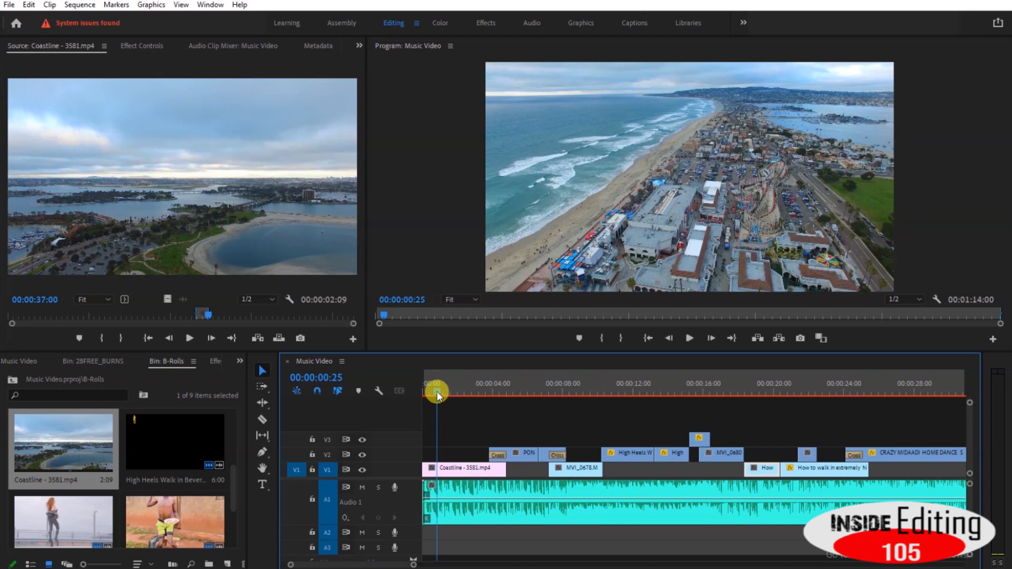
{"action": "left_click_drag", "start_coordinate": [438, 395], "coordinate": [433, 394]}
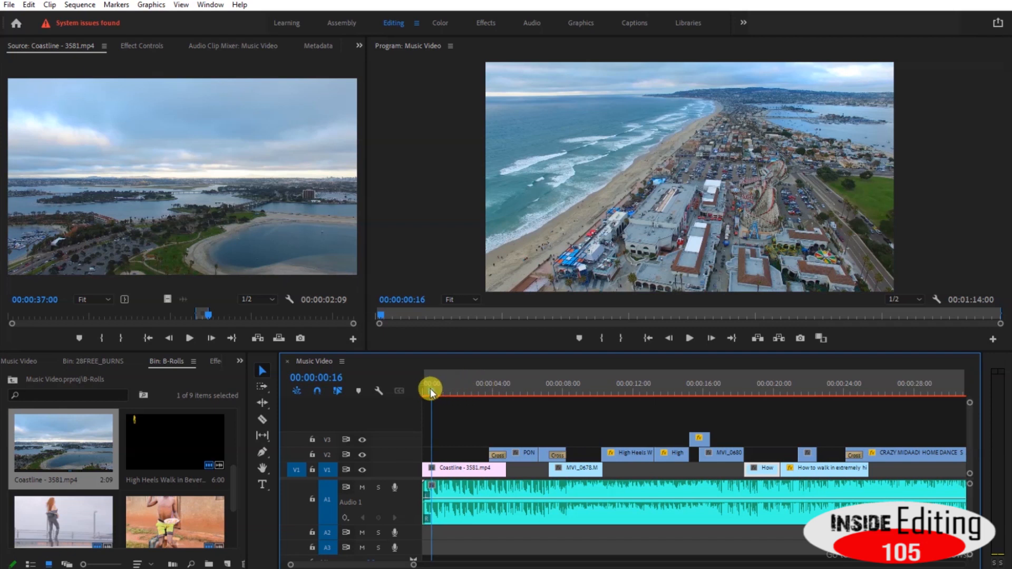
{"action": "left_click_drag", "start_coordinate": [430, 388], "coordinate": [388, 393]}
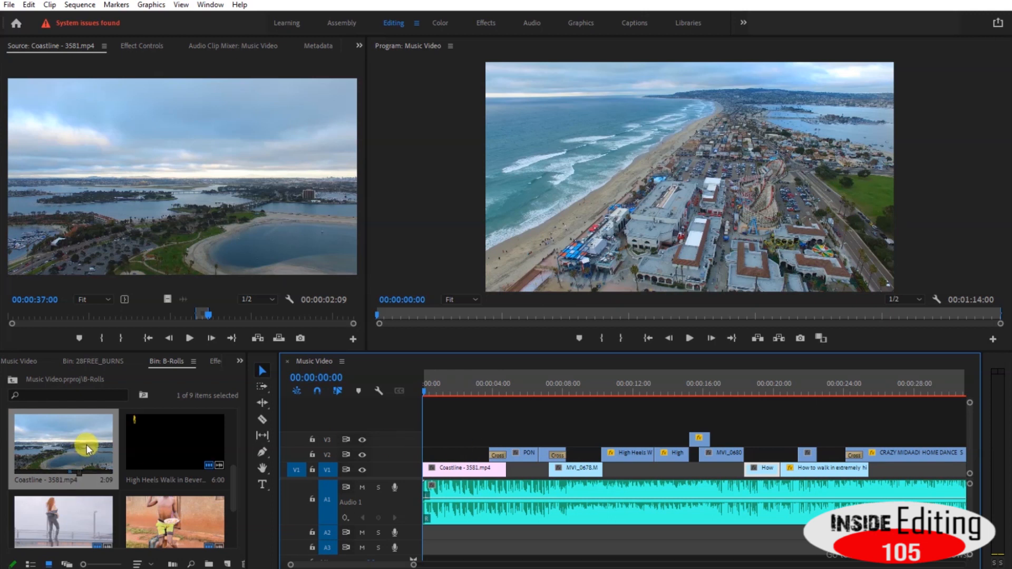
Place the 0:16 FILMBURN_HARDSCRATCH clip from the 28FREE_BURNS bin on V3 above the first Cross Dissolve and play through it
{"action": "left_click", "coordinate": [104, 360]}
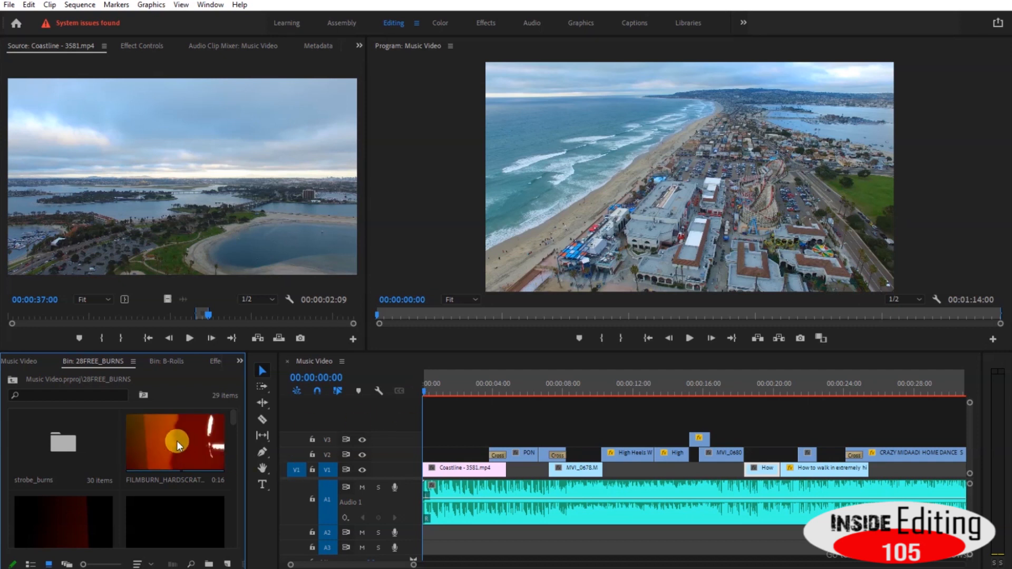
{"action": "left_click_drag", "start_coordinate": [157, 434], "coordinate": [490, 437]}
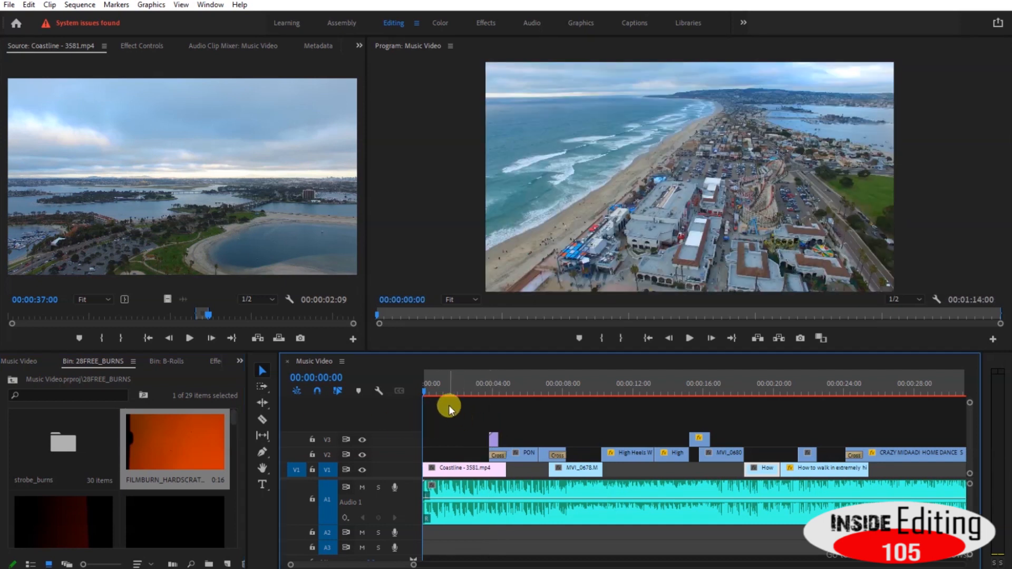
{"action": "left_click", "coordinate": [433, 392]}
{"action": "left_click_drag", "start_coordinate": [435, 391], "coordinate": [419, 394]}
{"action": "key", "text": "space"}
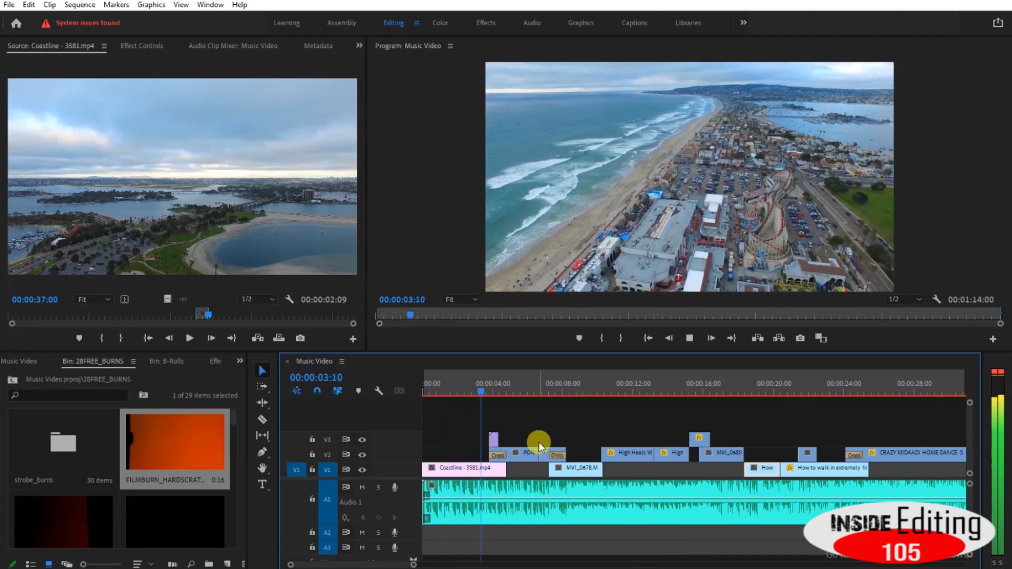
{"action": "key", "text": "space"}
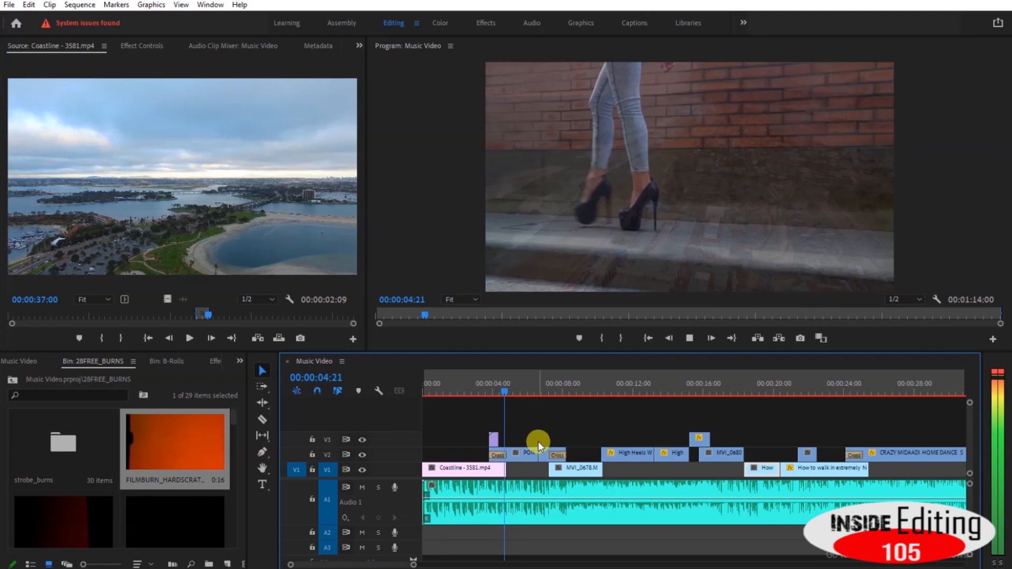
{"action": "left_click", "coordinate": [494, 385]}
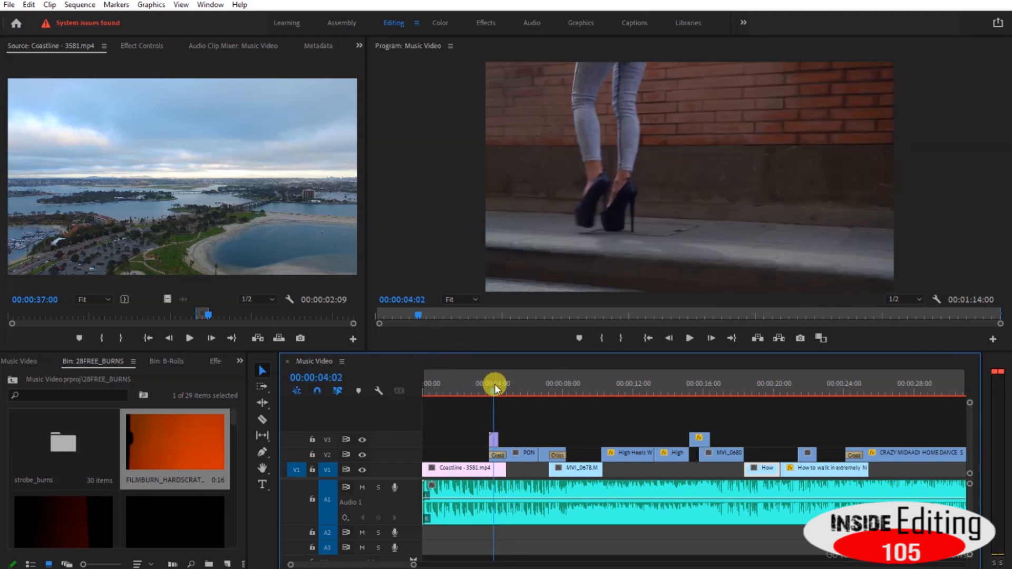
Set the first film burn clip's blend mode to Screen and play back the transition up to 00:00:08:09
{"action": "left_click", "coordinate": [493, 438]}
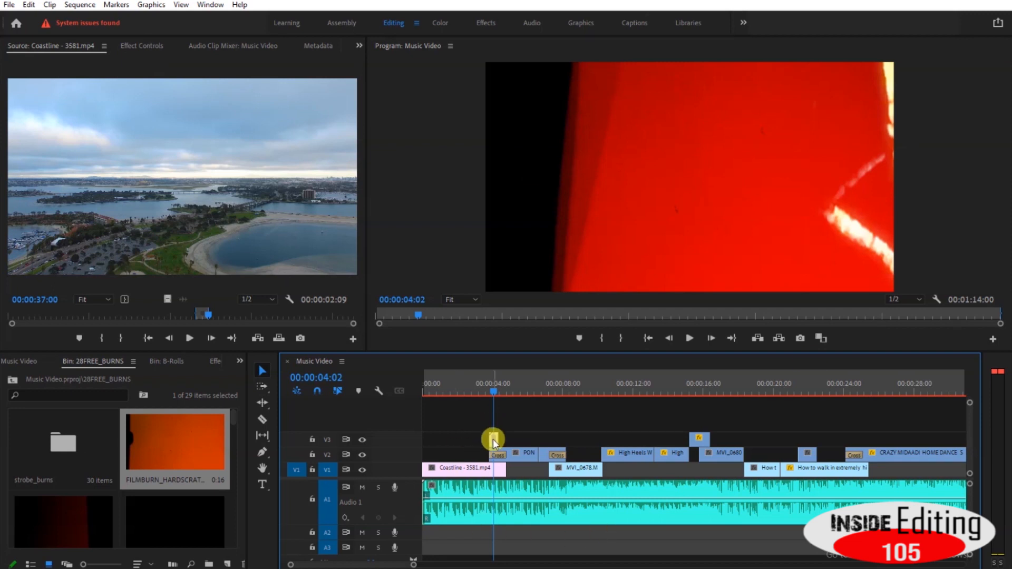
{"action": "left_click_drag", "start_coordinate": [405, 564], "coordinate": [369, 566]}
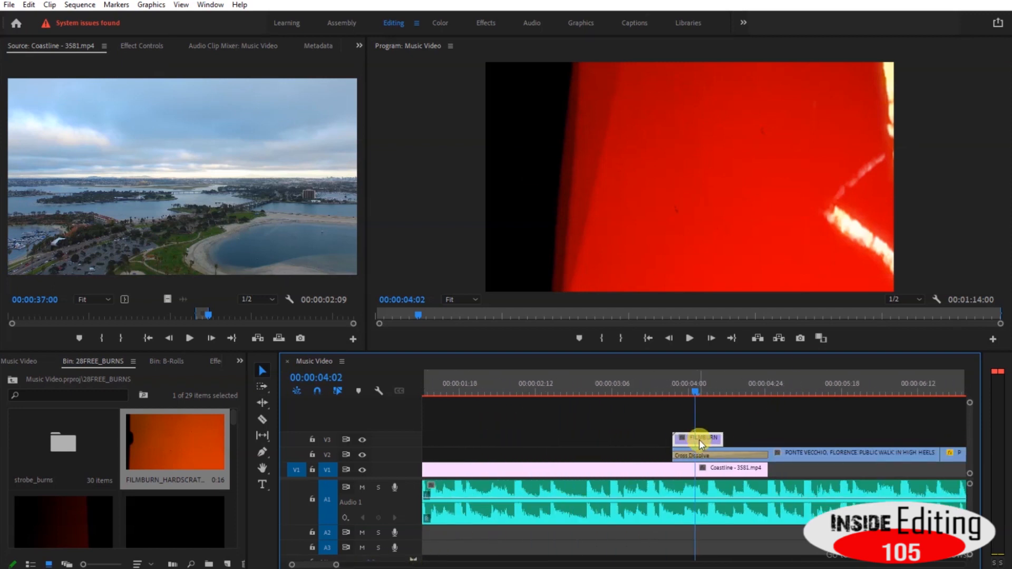
{"action": "left_click", "coordinate": [152, 44]}
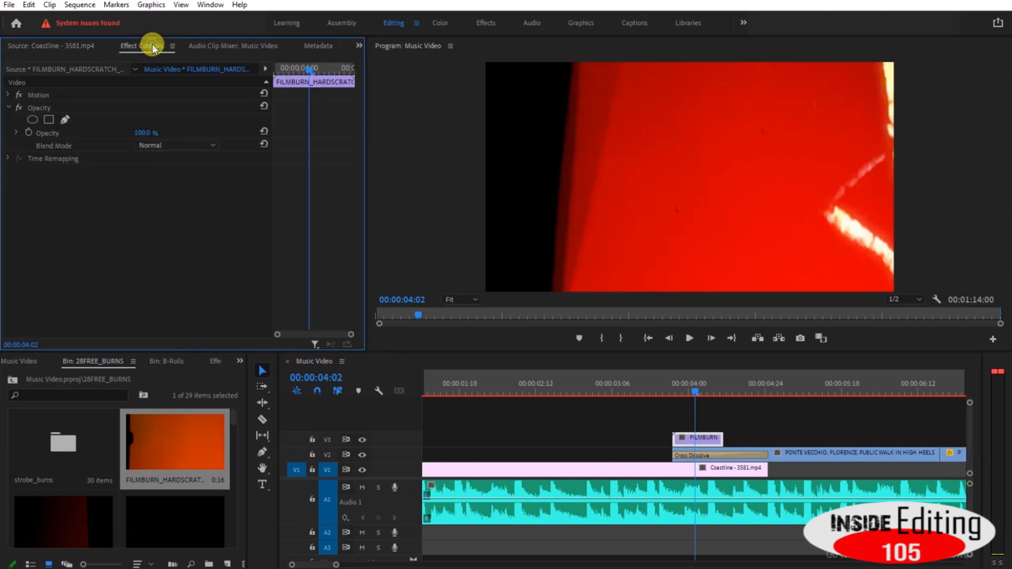
{"action": "left_click", "coordinate": [189, 146]}
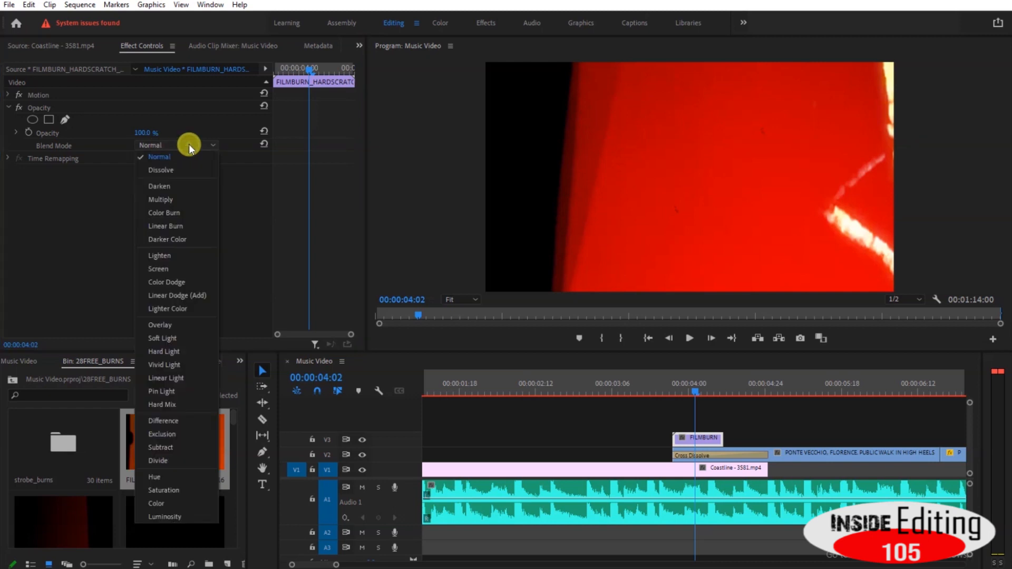
{"action": "left_click", "coordinate": [164, 269]}
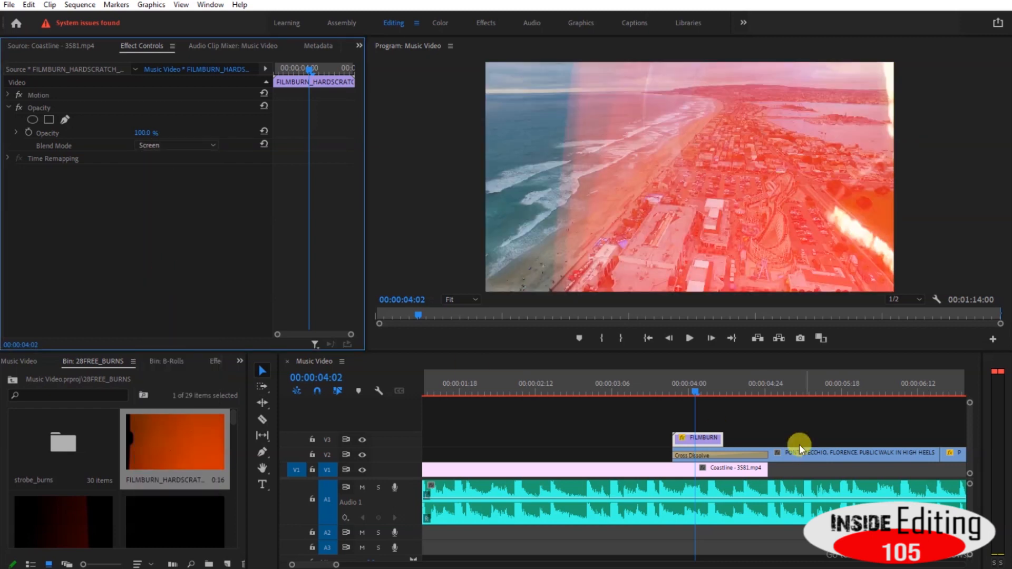
{"action": "left_click", "coordinate": [657, 389]}
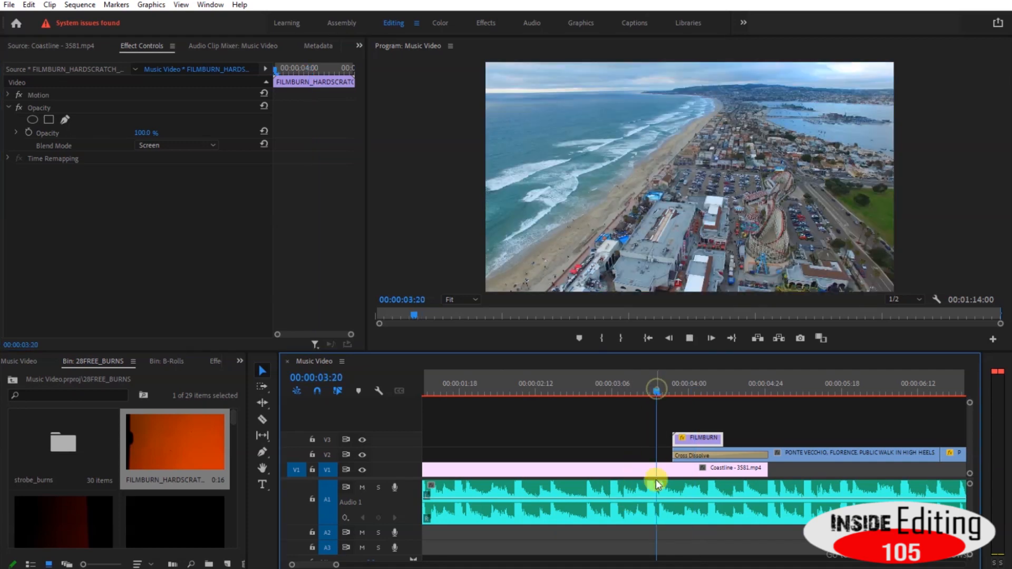
{"action": "key", "text": "space"}
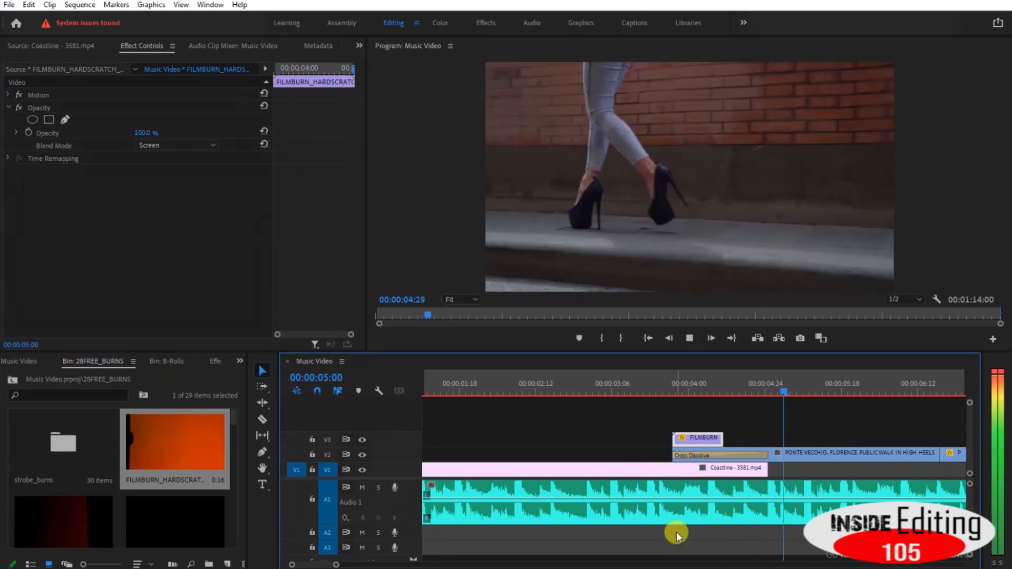
{"action": "left_click", "coordinate": [633, 384]}
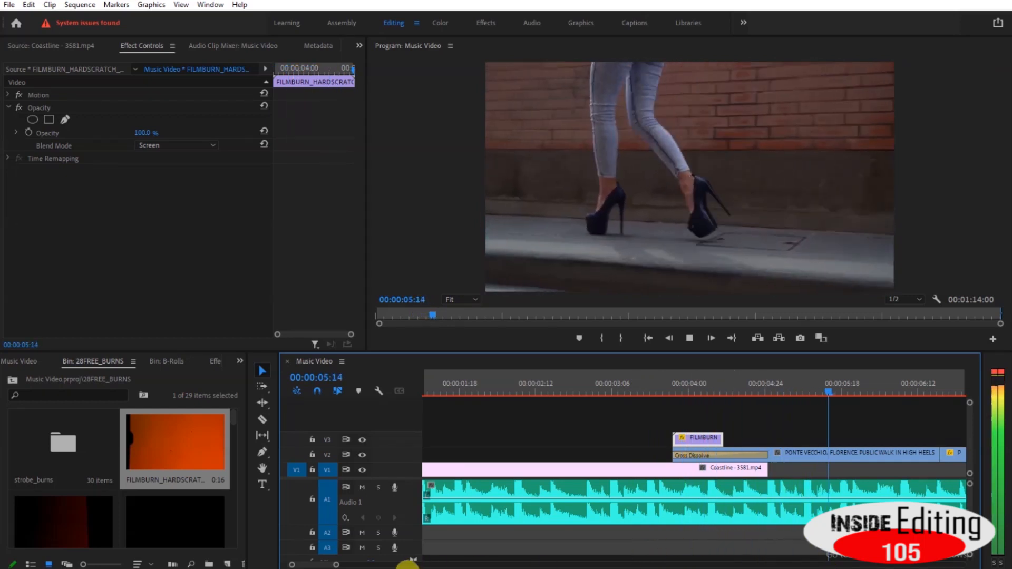
{"action": "left_click_drag", "start_coordinate": [336, 563], "coordinate": [389, 564]}
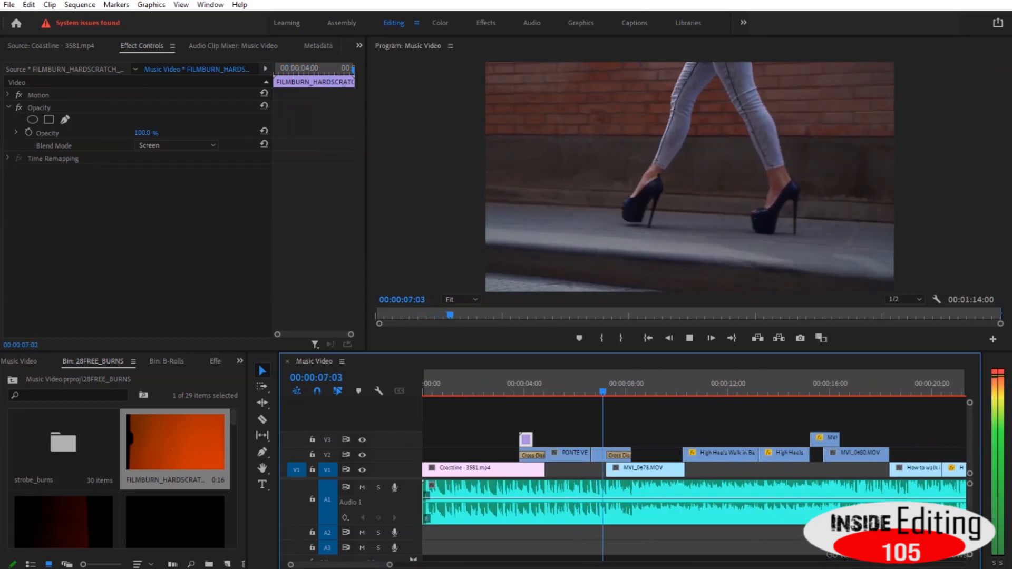
{"action": "key", "text": "space"}
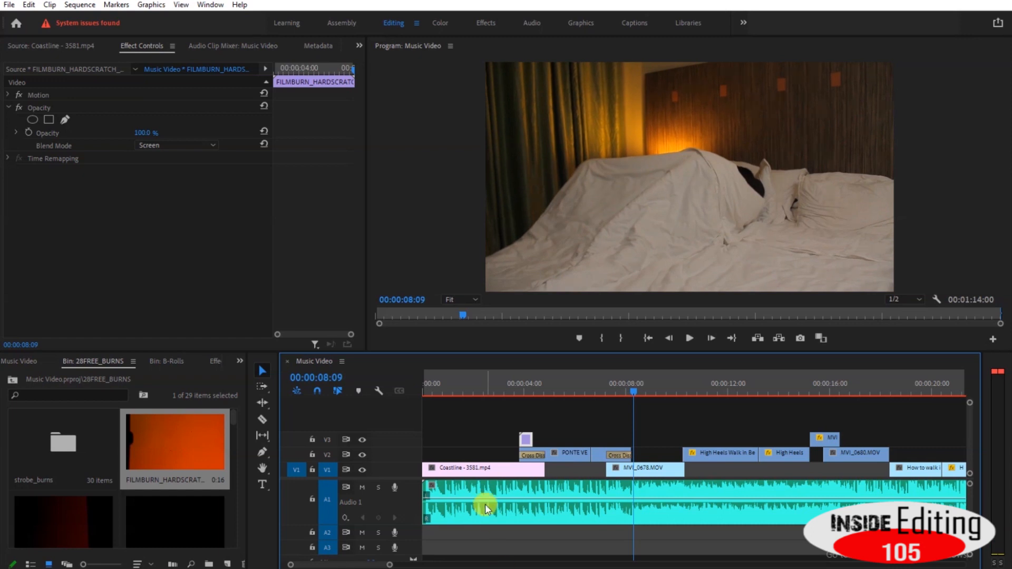
Preview the next film burns in the bin and place FILMBURN_HARDSCRATCH_003.mp4 on V3 above the second Cross Dissolve
{"action": "scroll", "coordinate": [123, 514], "scroll_direction": "down", "scroll_amount": 2}
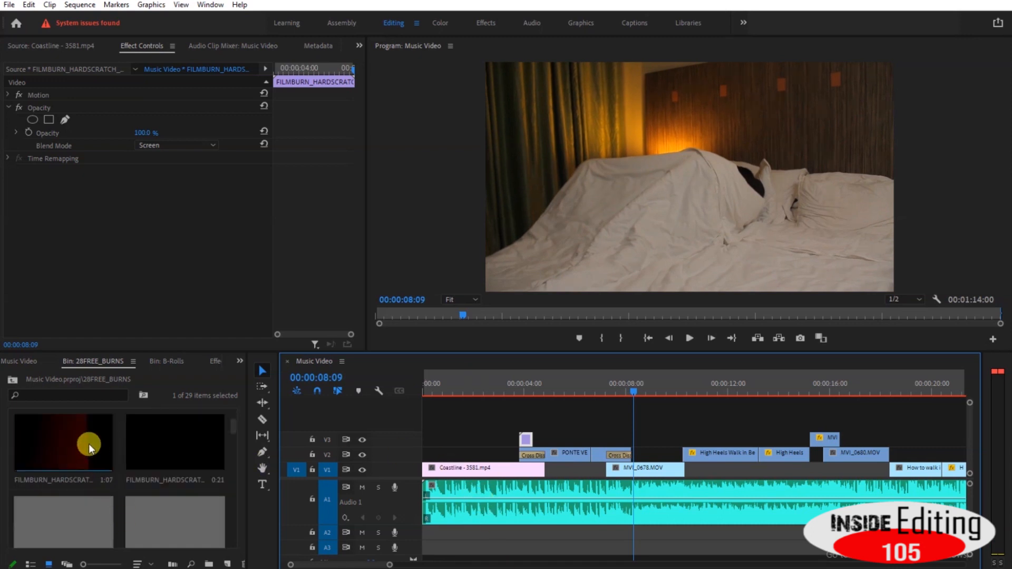
{"action": "double_click", "coordinate": [172, 429]}
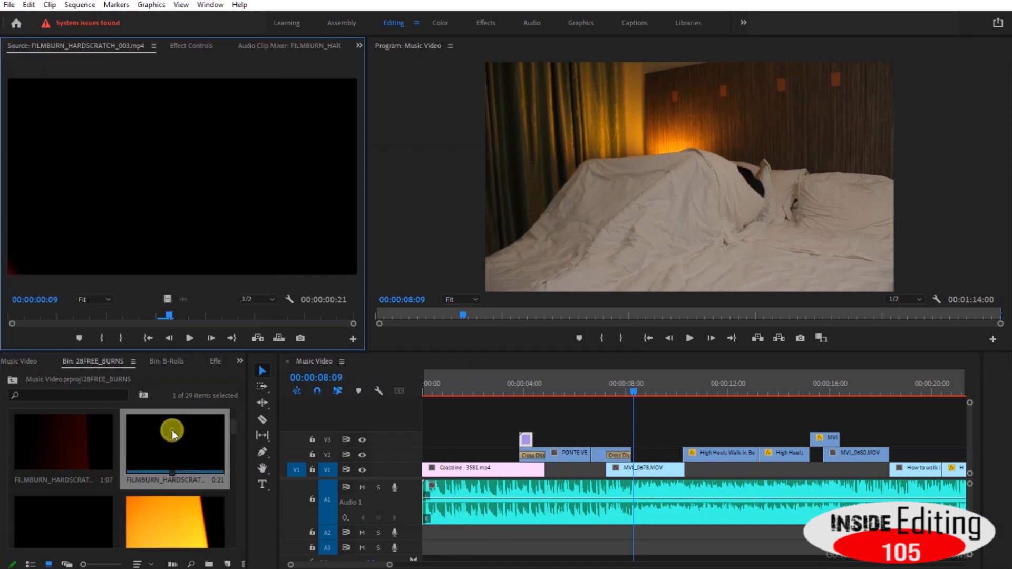
{"action": "key", "text": "space"}
{"action": "left_click", "coordinate": [80, 450]}
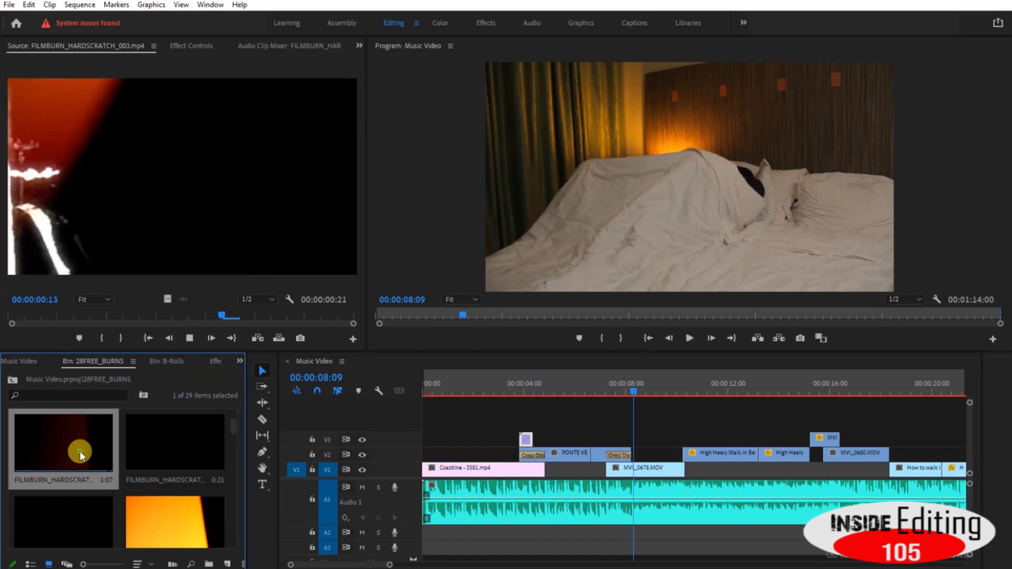
{"action": "double_click", "coordinate": [80, 450]}
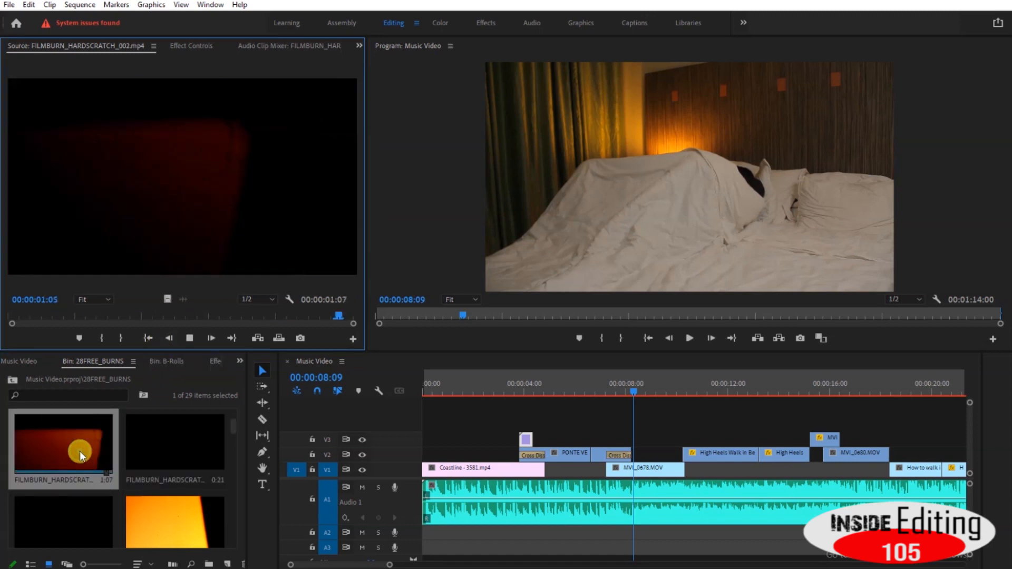
{"action": "double_click", "coordinate": [170, 441]}
{"action": "left_click_drag", "start_coordinate": [167, 298], "coordinate": [619, 433]}
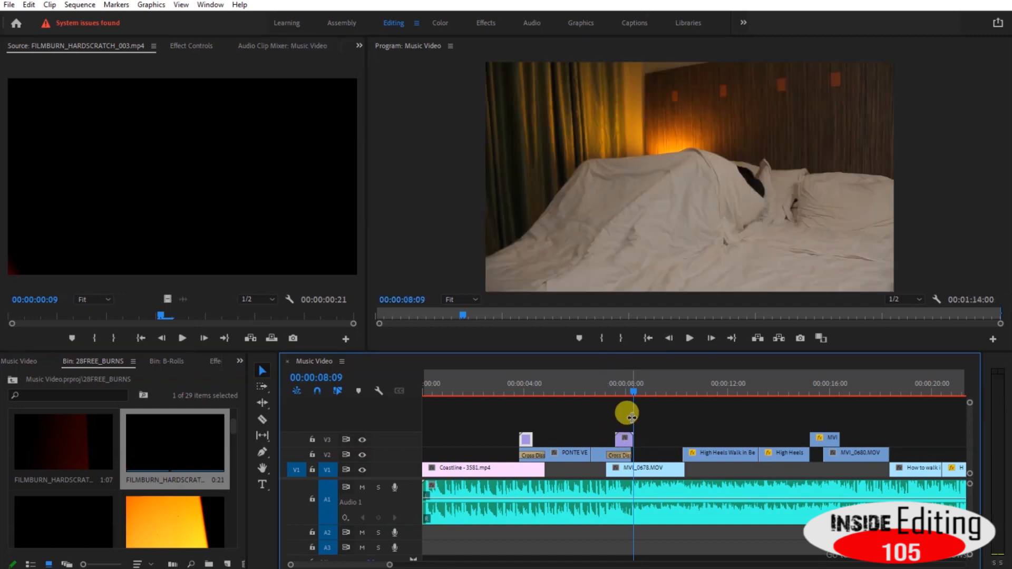
Set the second film burn clip's blend mode to Screen and play the edit from before it to 00:00:16:01
{"action": "left_click", "coordinate": [627, 389]}
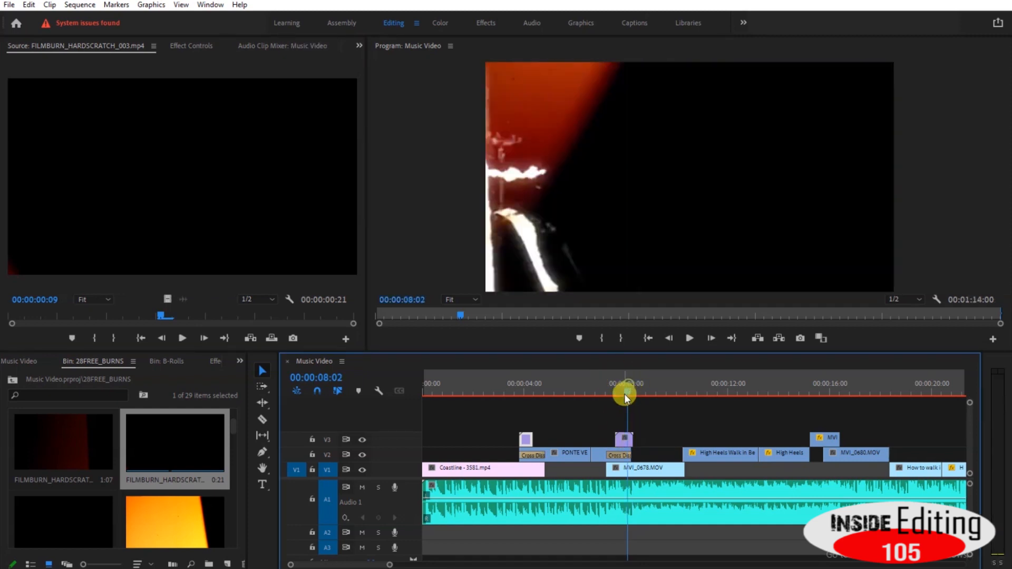
{"action": "left_click", "coordinate": [625, 438]}
{"action": "left_click", "coordinate": [178, 46]}
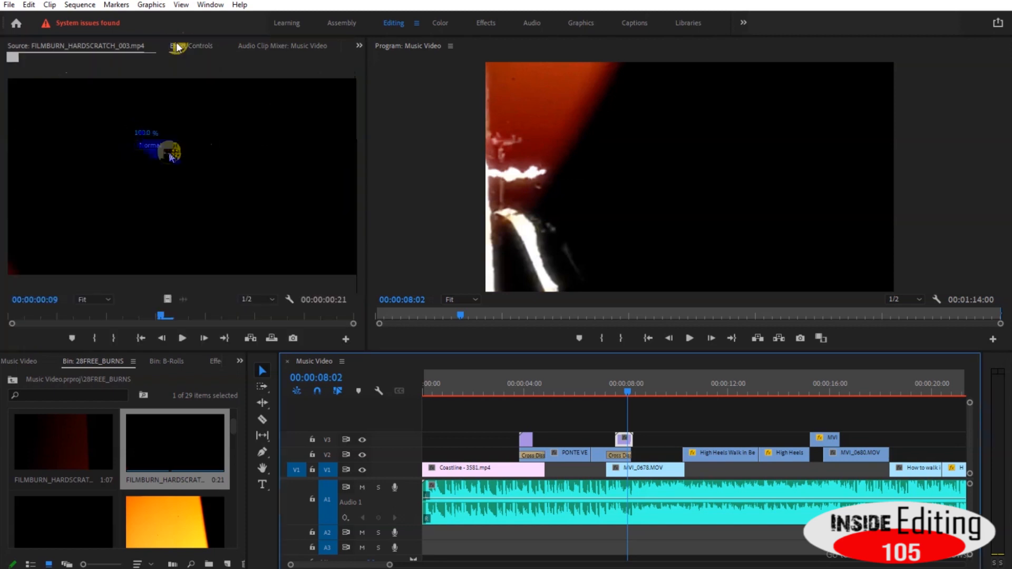
{"action": "left_click", "coordinate": [170, 149]}
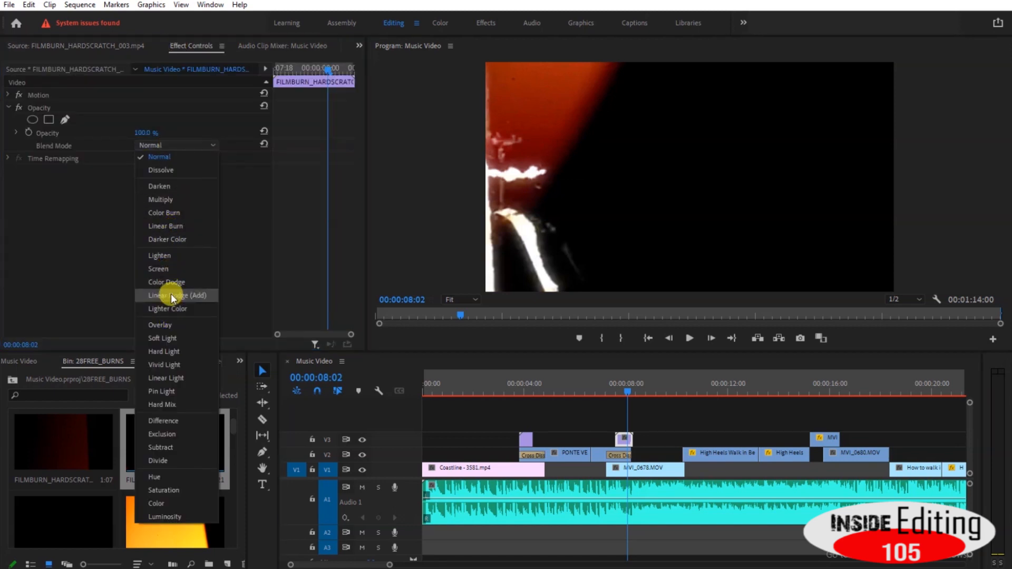
{"action": "left_click", "coordinate": [161, 268]}
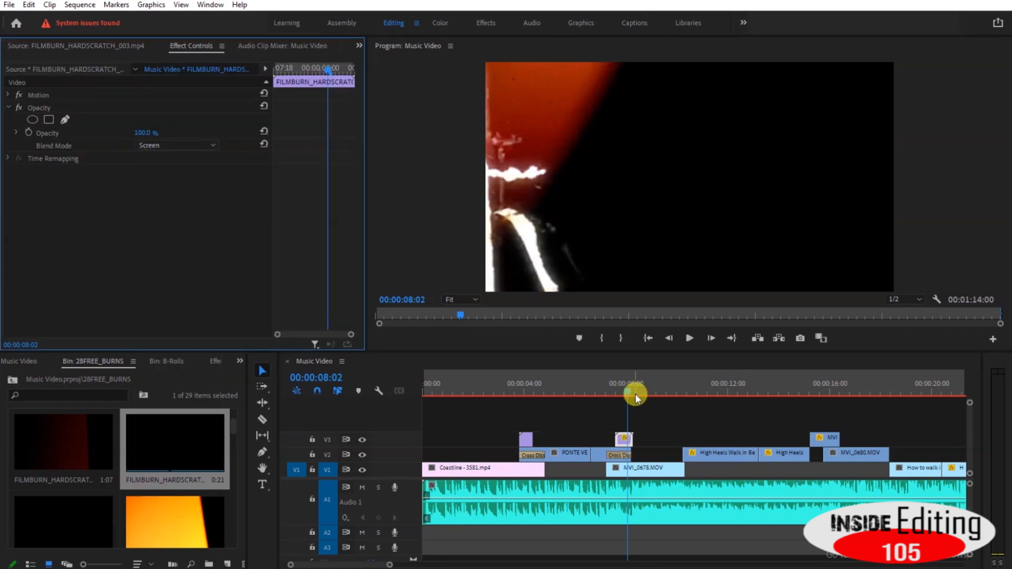
{"action": "left_click_drag", "start_coordinate": [636, 396], "coordinate": [590, 383]}
{"action": "key", "text": "space"}
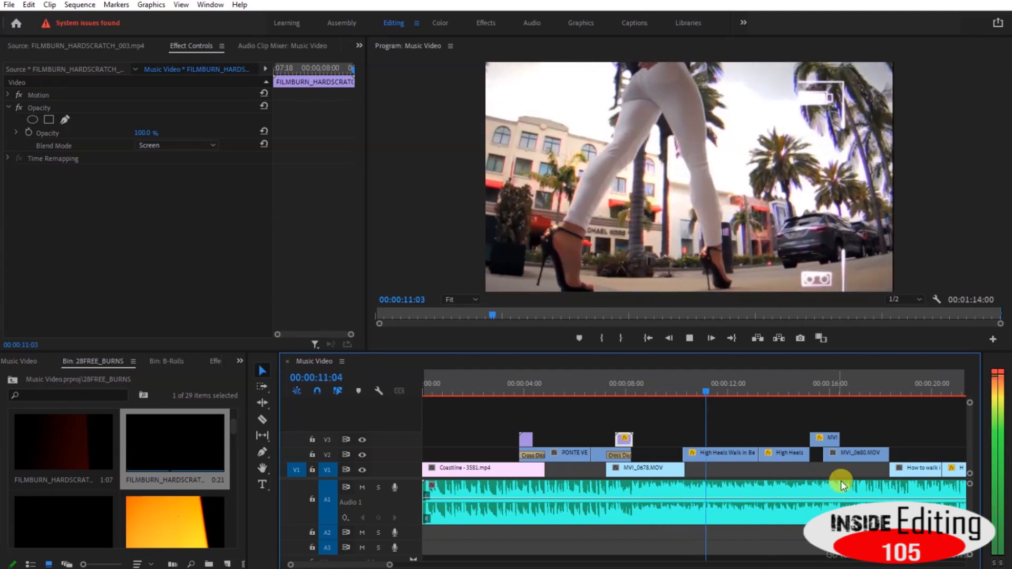
{"action": "scroll", "coordinate": [844, 476], "scroll_direction": "down", "scroll_amount": 3}
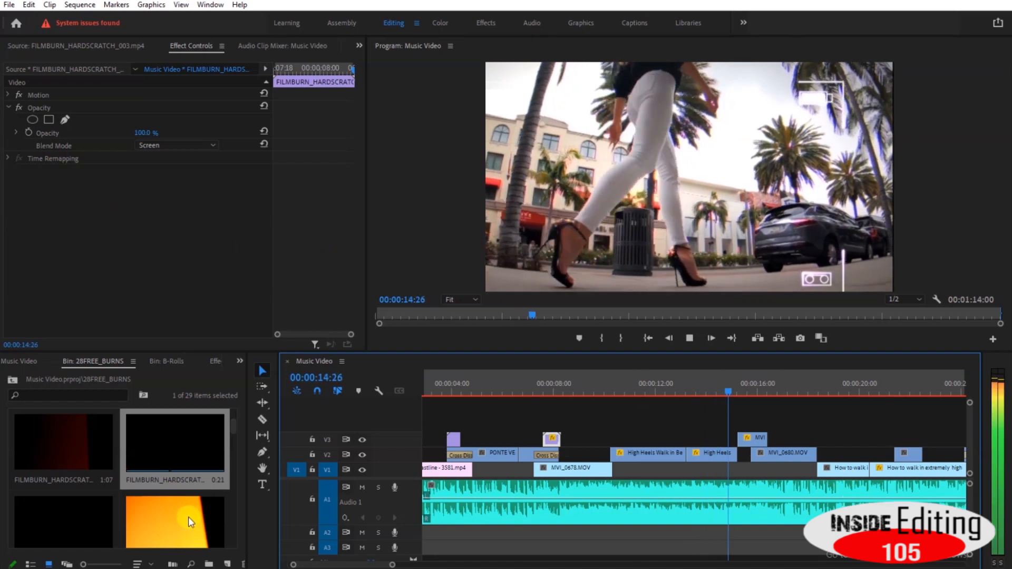
{"action": "key", "text": "space"}
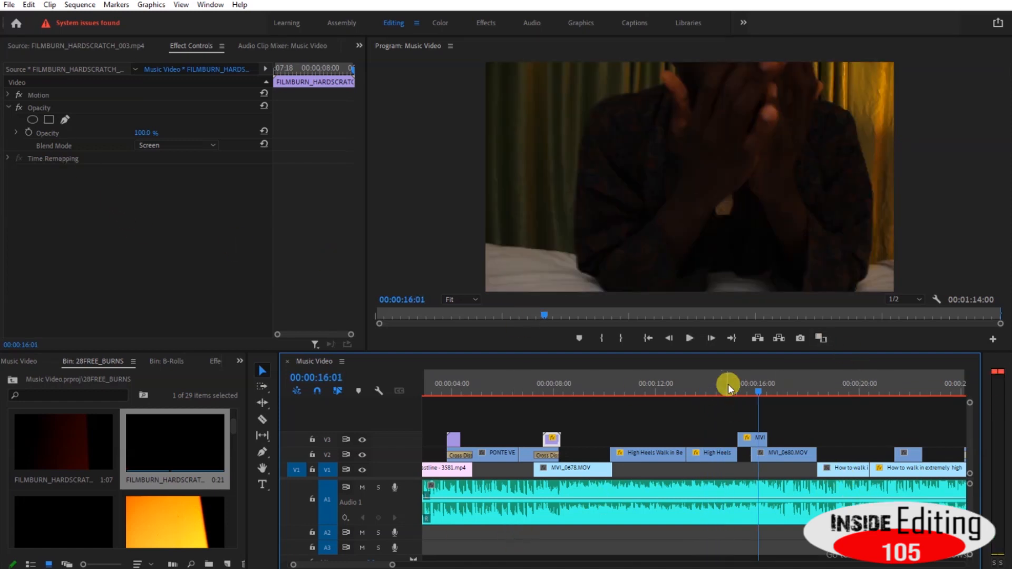
Preview FILMBURN_HARD_007.mp4 from the film burns bin and place its video on V4 above the end of the second High Heels clip
{"action": "left_click", "coordinate": [726, 384]}
{"action": "scroll", "coordinate": [159, 491], "scroll_direction": "down", "scroll_amount": 2}
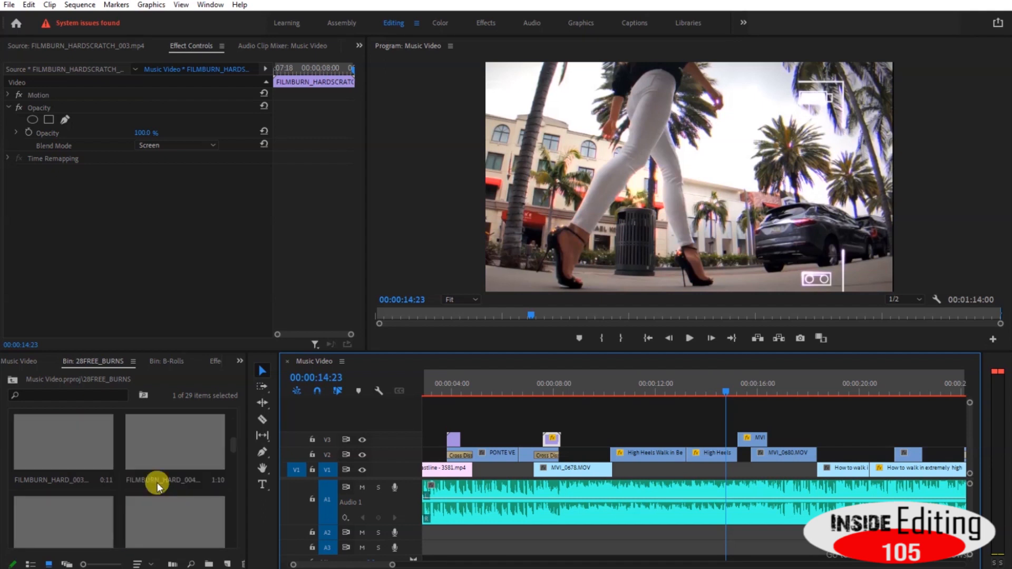
{"action": "scroll", "coordinate": [137, 506], "scroll_direction": "down", "scroll_amount": 2}
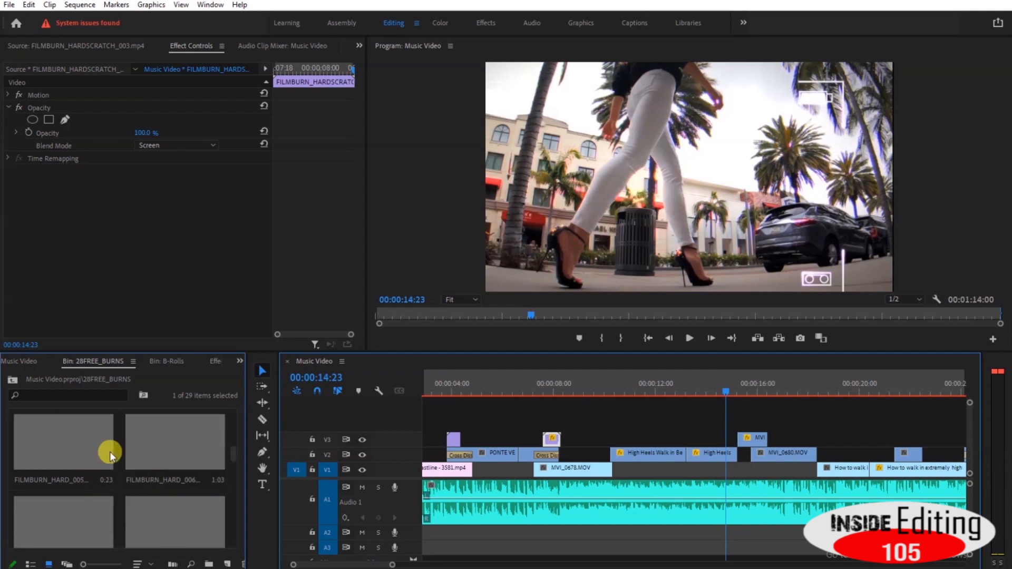
{"action": "double_click", "coordinate": [96, 444]}
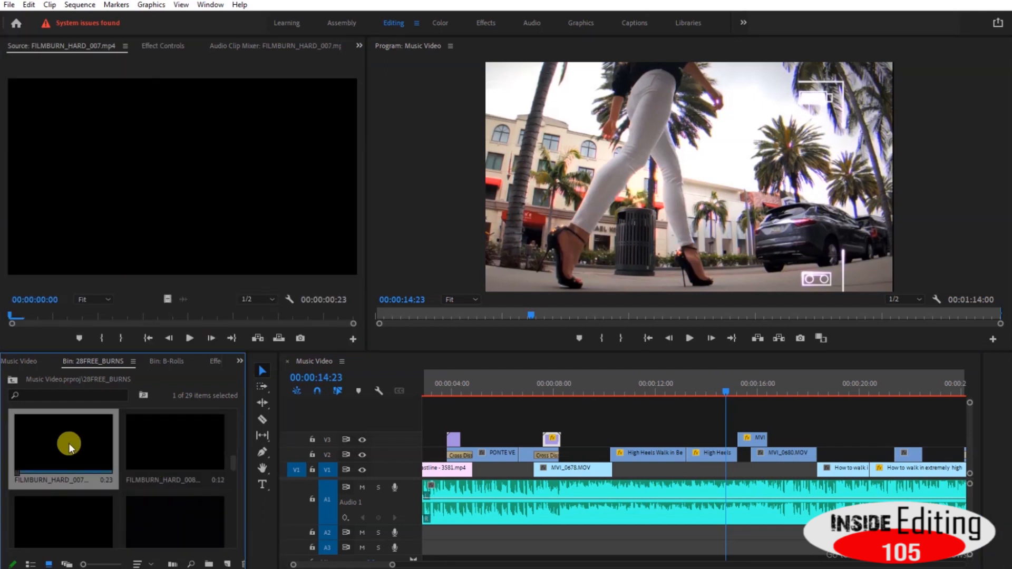
{"action": "key", "text": "space"}
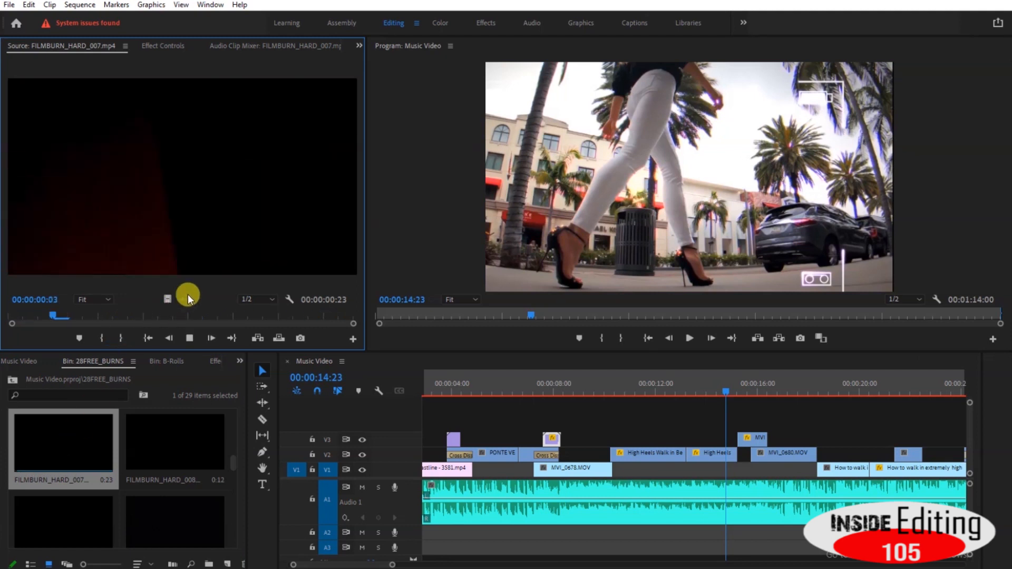
{"action": "left_click_drag", "start_coordinate": [167, 300], "coordinate": [714, 435]}
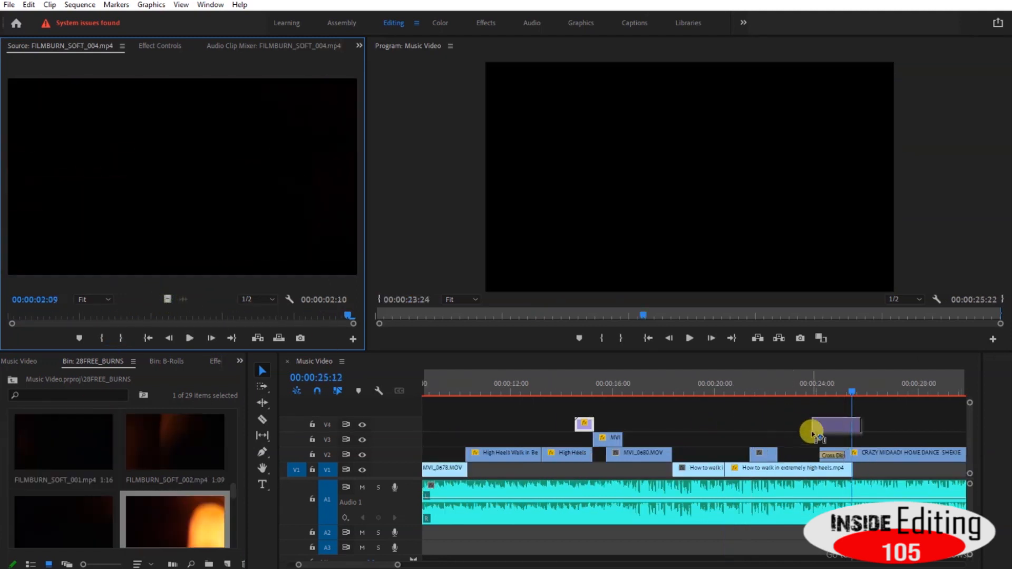
Place FILMBURN_SOFT_004.mp4 on V3 above the Cross Dissolve near 00:00:24 and try the Lighter Color blend mode on it
{"action": "left_click_drag", "start_coordinate": [814, 428], "coordinate": [834, 440]}
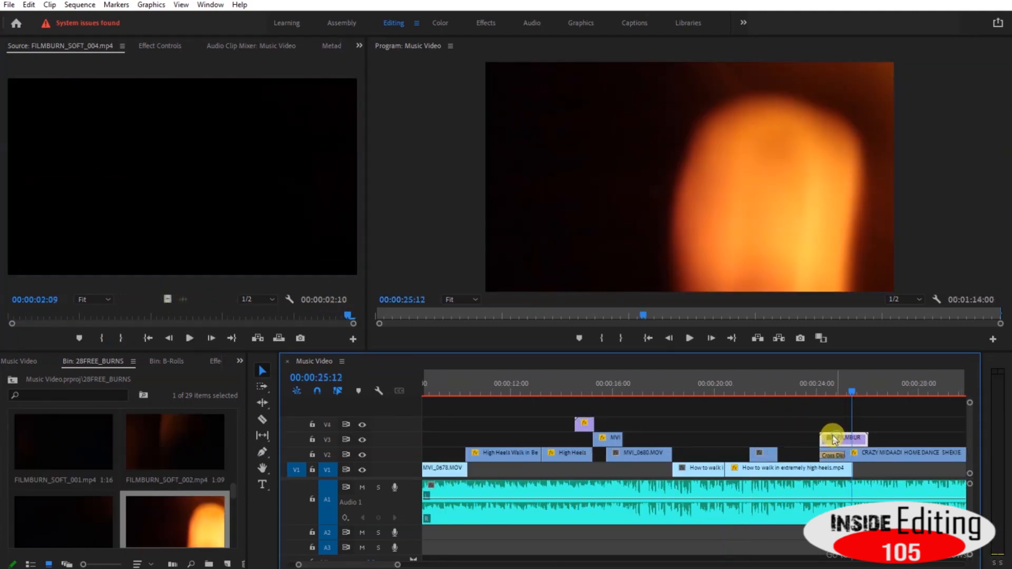
{"action": "left_click", "coordinate": [185, 42]}
{"action": "left_click", "coordinate": [184, 146]}
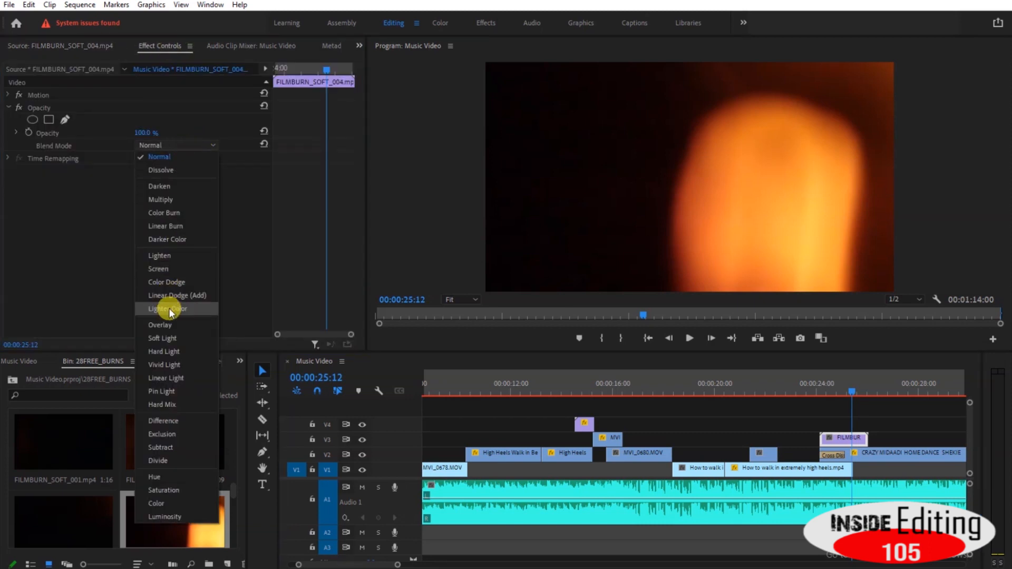
{"action": "left_click", "coordinate": [170, 304]}
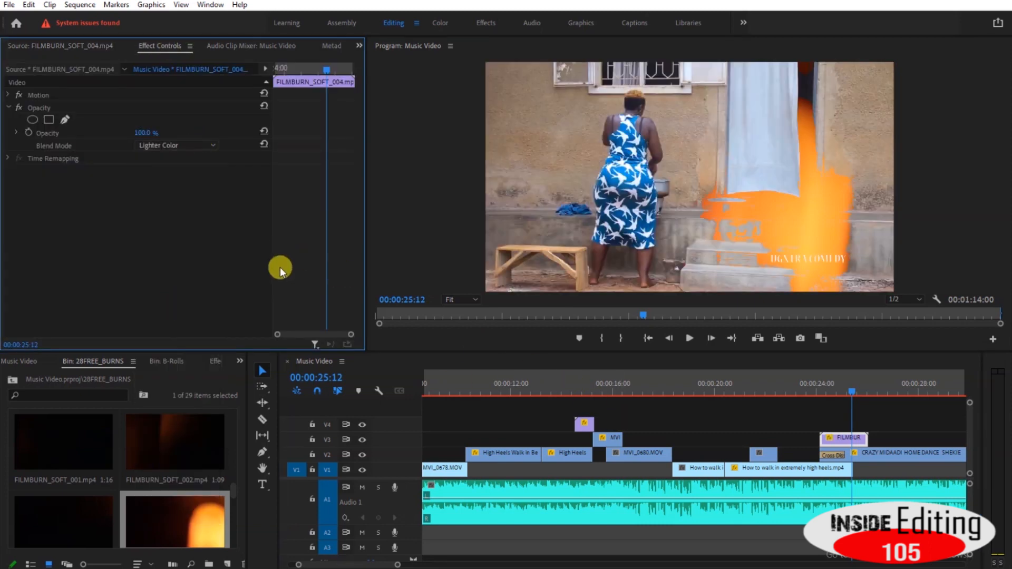
{"action": "left_click", "coordinate": [789, 383]}
{"action": "key", "text": "space"}
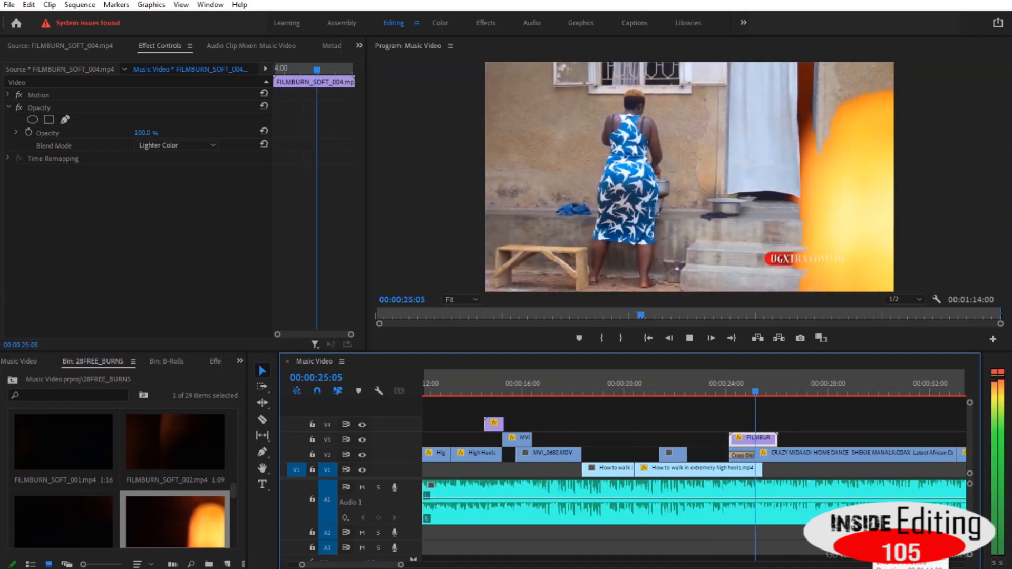
{"action": "left_click", "coordinate": [754, 390]}
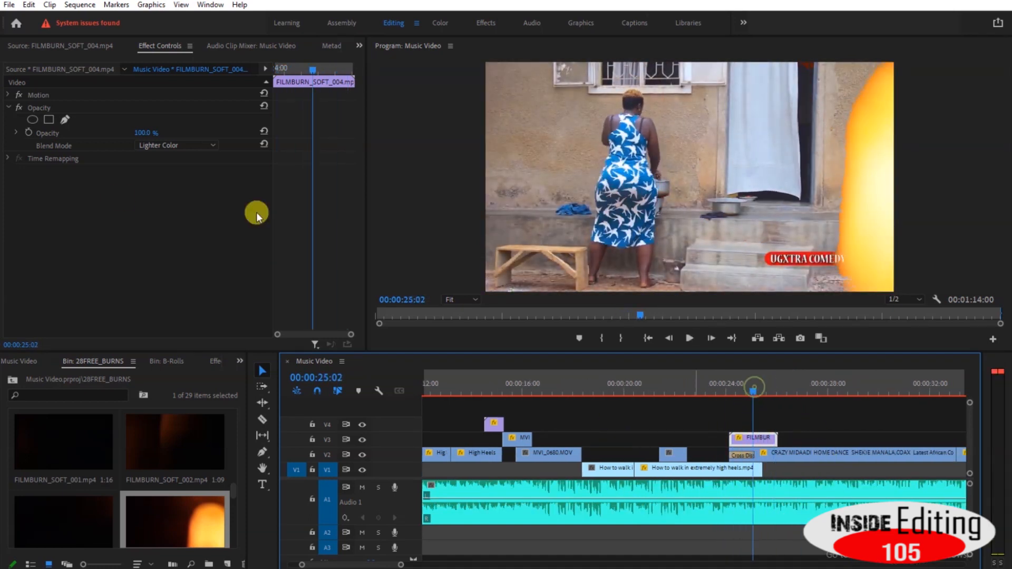
Set the FILMBURN_SOFT_004.mp4 clip's blend mode to Screen and play the transition through to about 00:00:28:10
{"action": "left_click", "coordinate": [144, 132]}
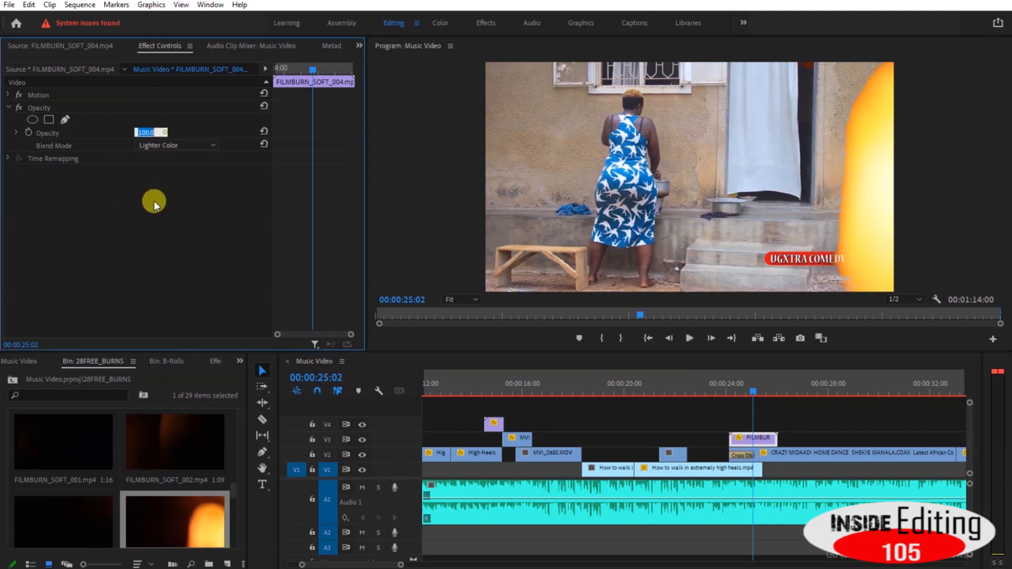
{"action": "left_click", "coordinate": [169, 141]}
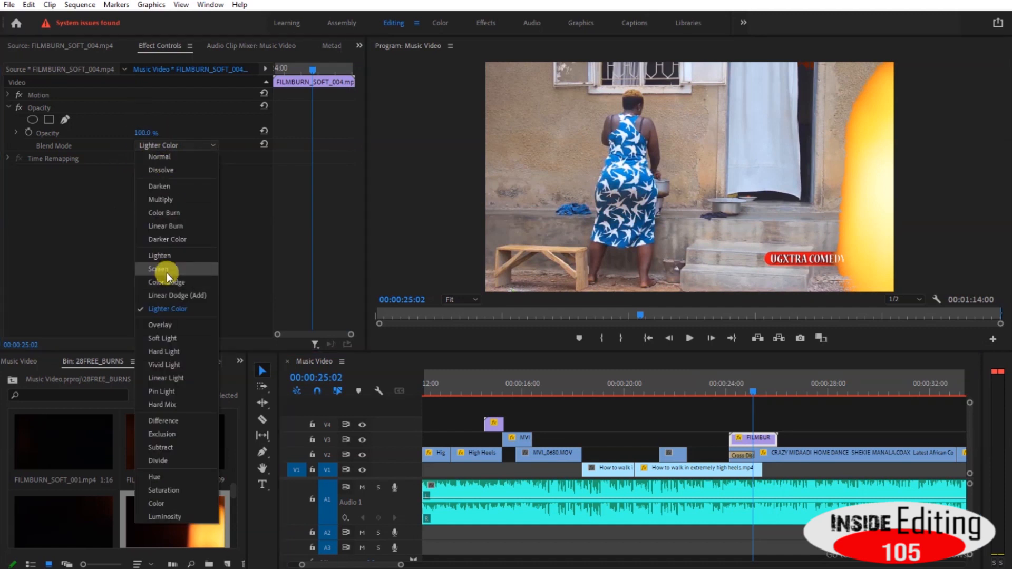
{"action": "left_click", "coordinate": [166, 273]}
{"action": "left_click", "coordinate": [685, 396]}
{"action": "key", "text": "space"}
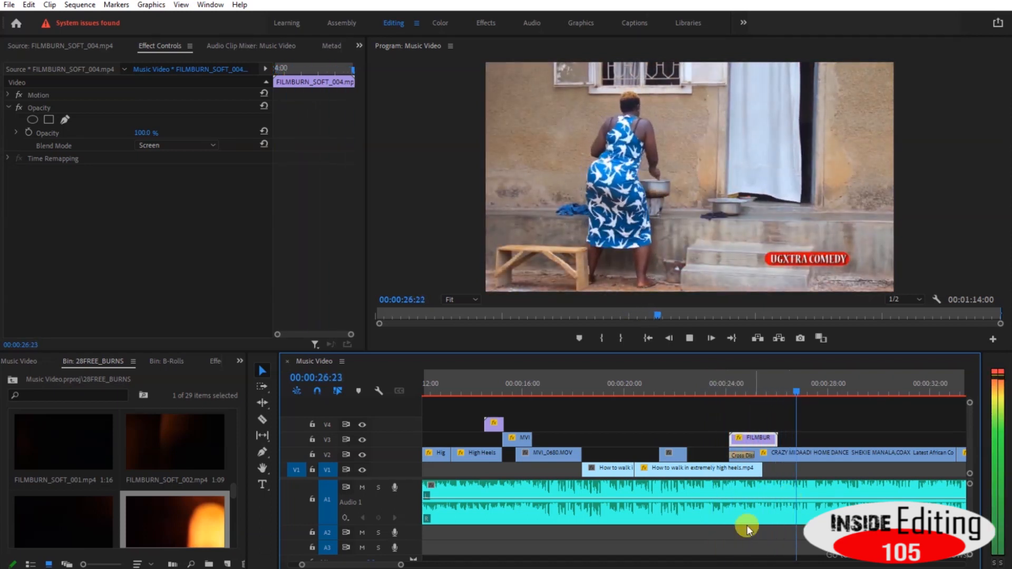
{"action": "left_click_drag", "start_coordinate": [402, 563], "coordinate": [421, 561]}
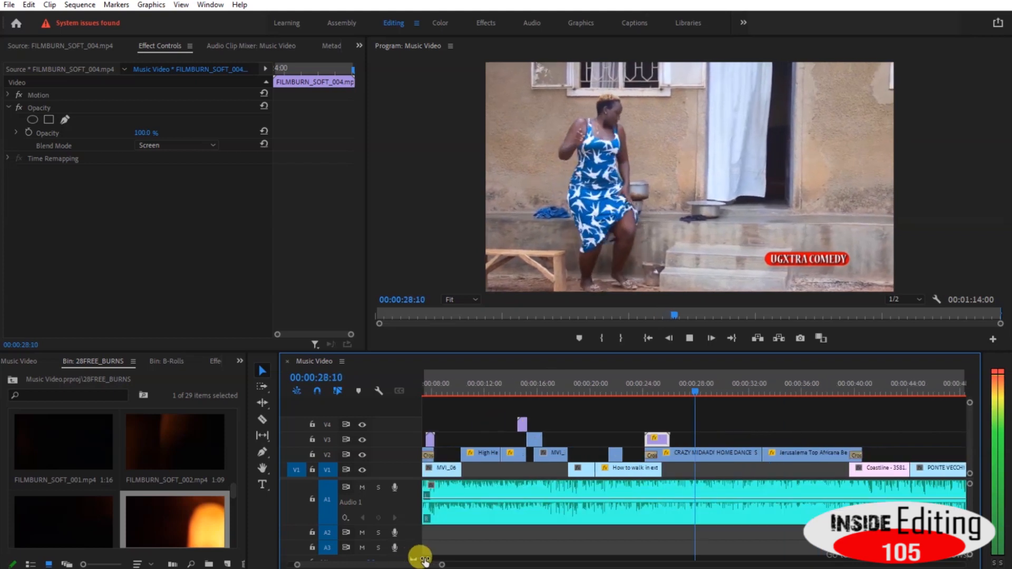
Lower the FILMBURN_SOFT_004.mp4 clip's opacity to 59% and replay the transition from 00:00:22:17
{"action": "left_click", "coordinate": [659, 393]}
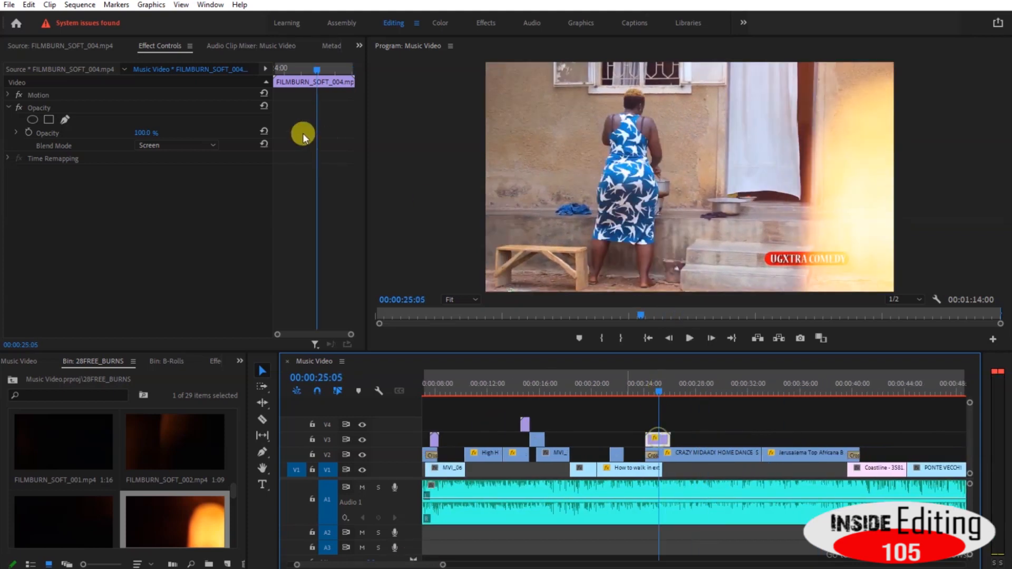
{"action": "left_click_drag", "start_coordinate": [146, 132], "coordinate": [142, 129]}
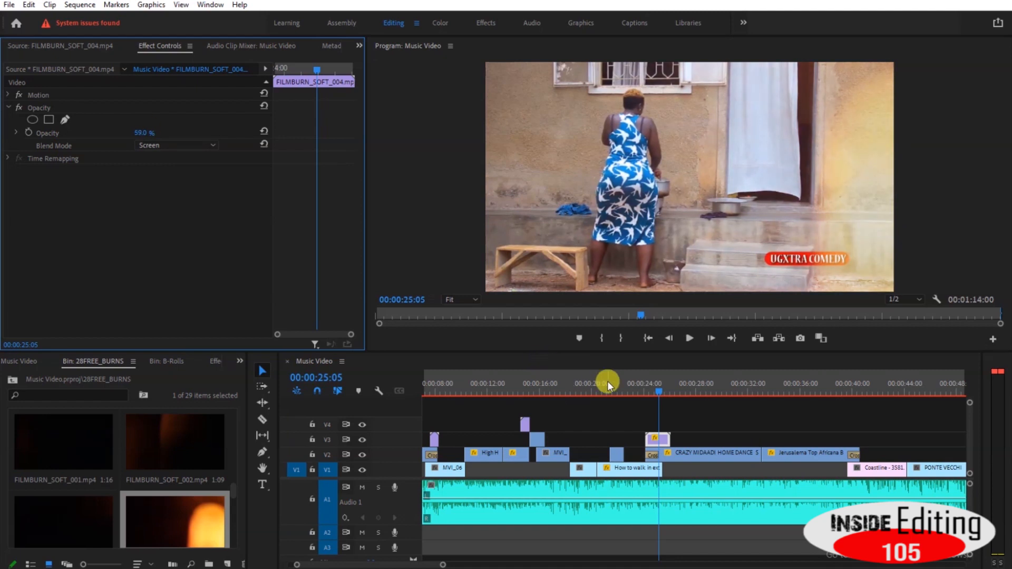
{"action": "left_click", "coordinate": [627, 383]}
{"action": "key", "text": "space"}
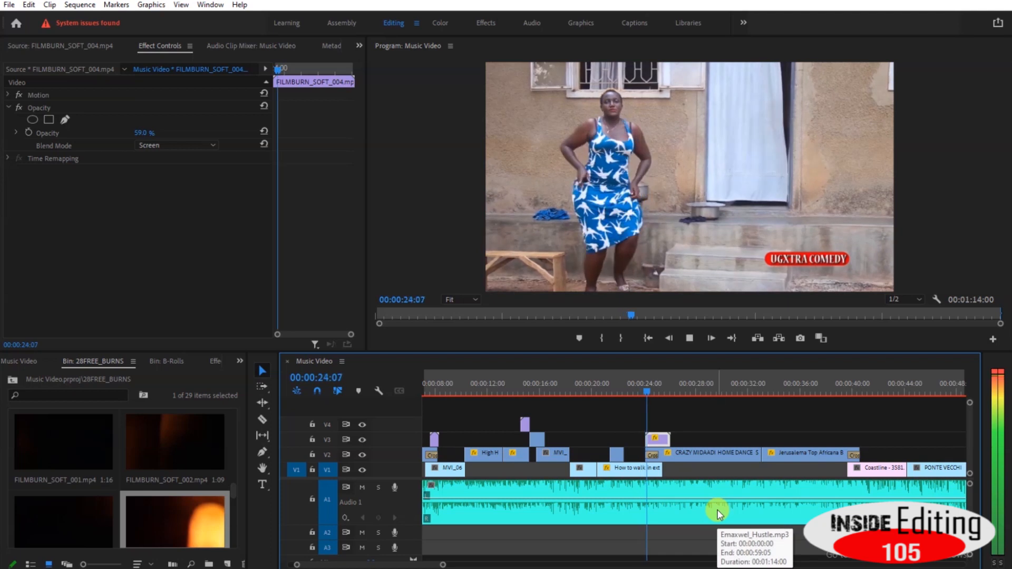
{"action": "left_click", "coordinate": [627, 377]}
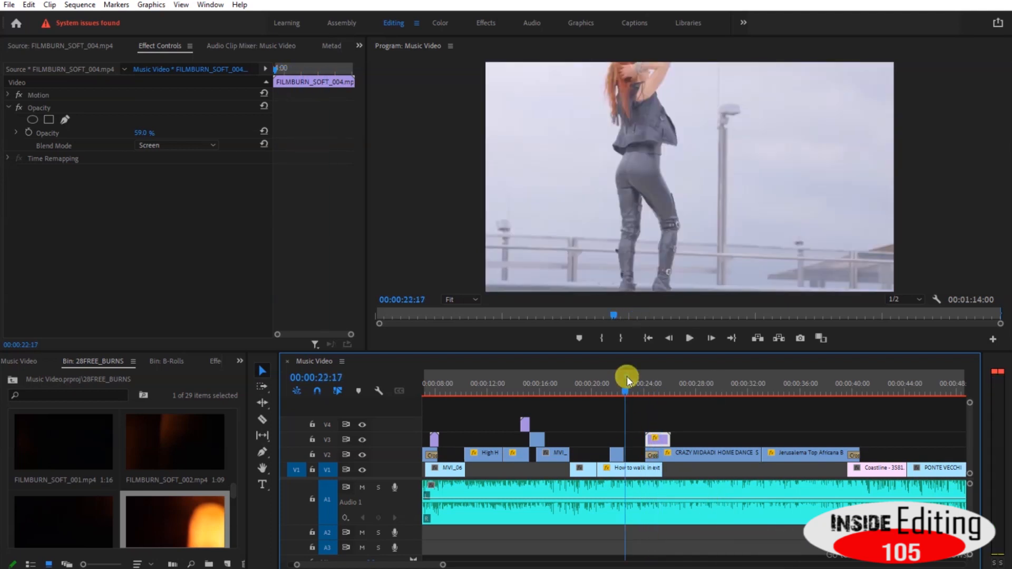
{"action": "key", "text": "space"}
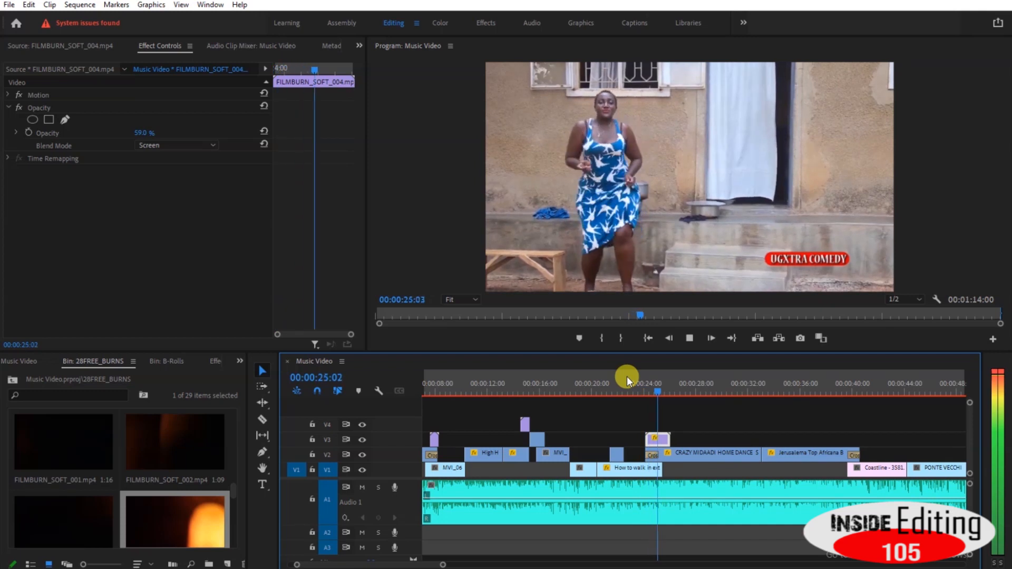
Play the edit from about 00:00:17:02 to review the following B-roll clips and transitions
{"action": "left_click", "coordinate": [553, 388]}
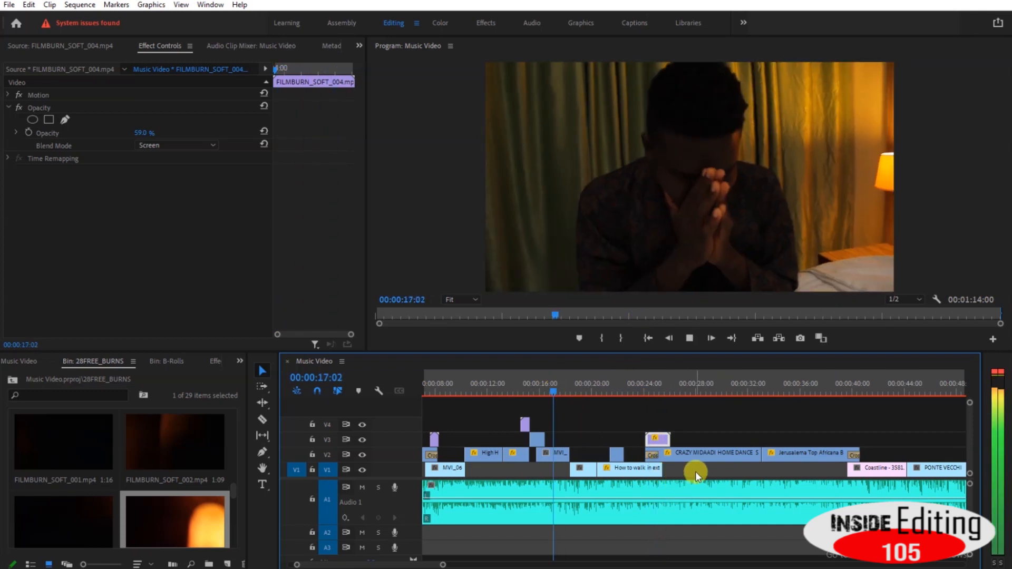
{"action": "key", "text": "space"}
{"action": "key", "text": "space"}
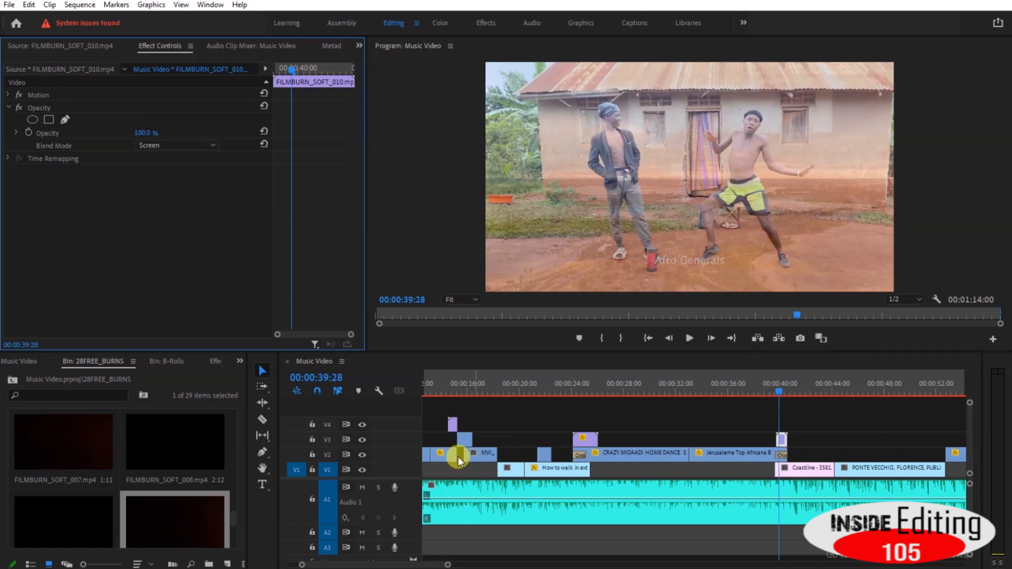
Select the PONTE VECCHIO clip on V1 at 00:00:47:24 and switch to the Color workspace
{"action": "left_click_drag", "start_coordinate": [447, 565], "coordinate": [517, 563]}
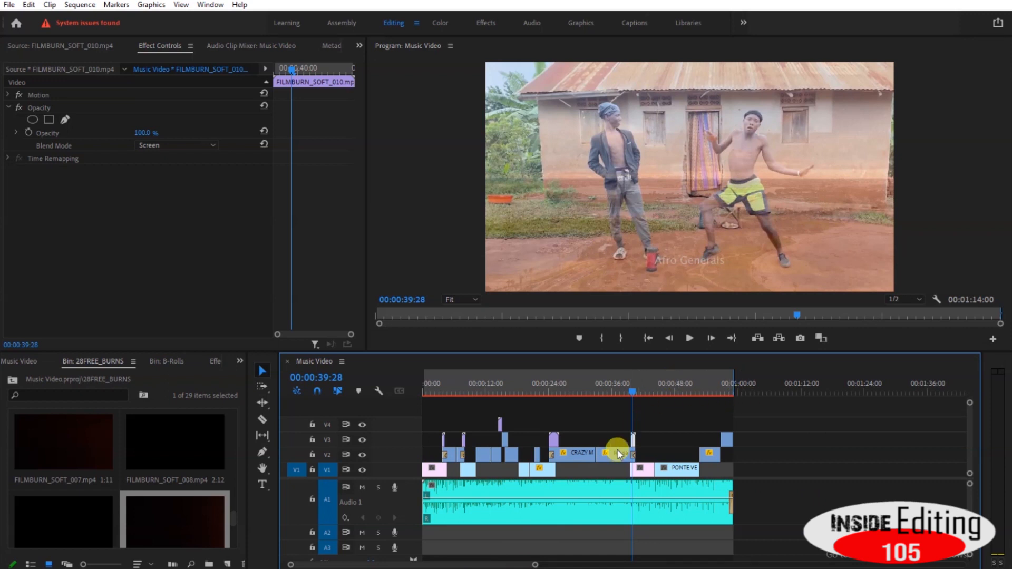
{"action": "left_click", "coordinate": [674, 387]}
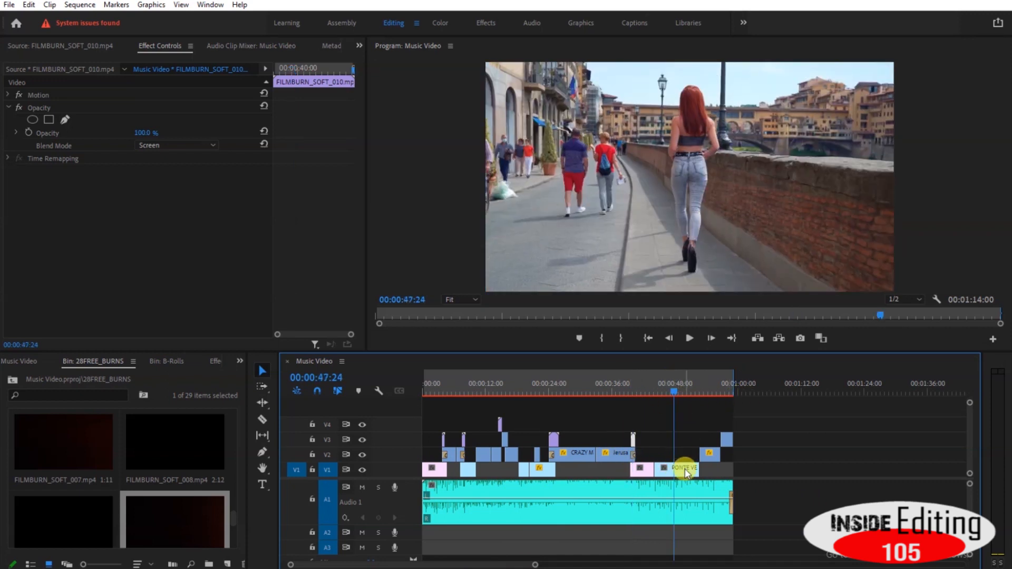
{"action": "left_click", "coordinate": [684, 469]}
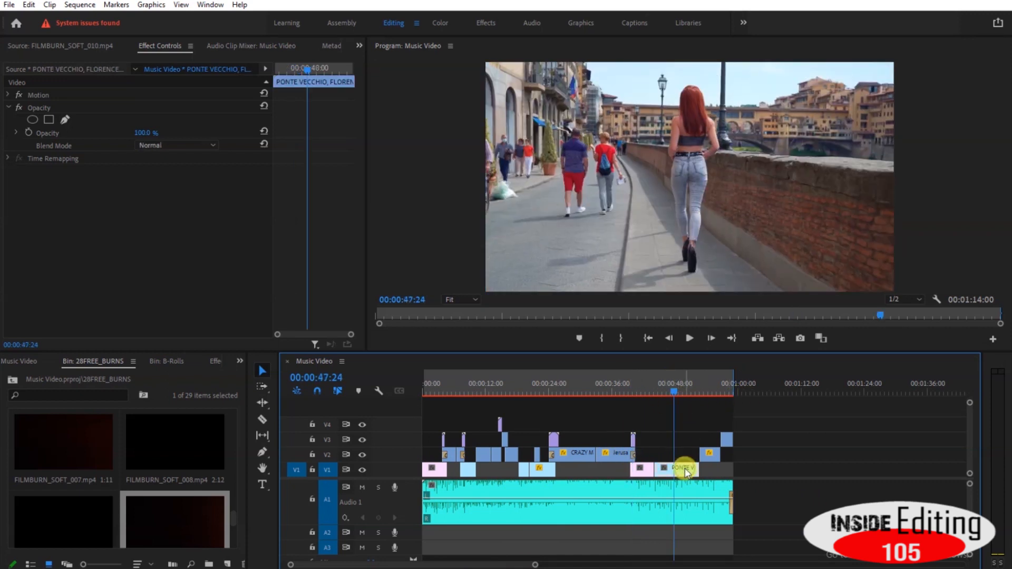
{"action": "left_click", "coordinate": [435, 24]}
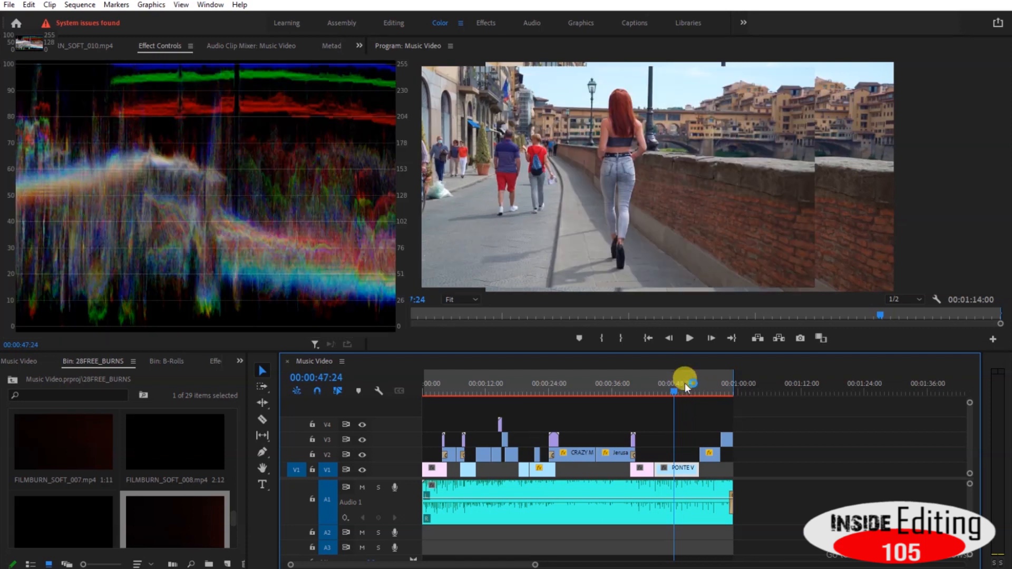
Move the playhead back to 00:00:03:10 over the opening Coastline clip
{"action": "left_click", "coordinate": [684, 383]}
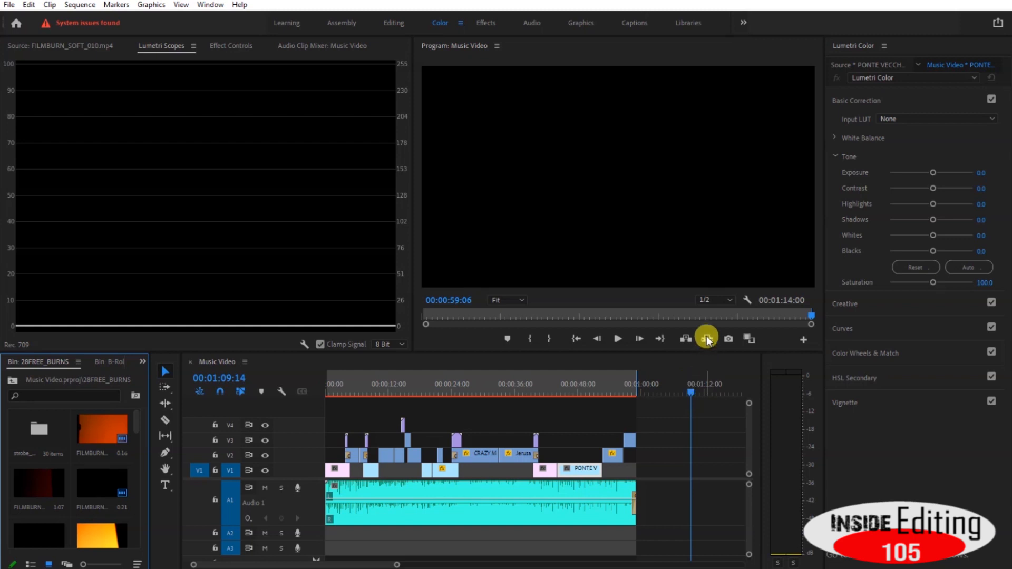
{"action": "left_click_drag", "start_coordinate": [375, 391], "coordinate": [335, 393]}
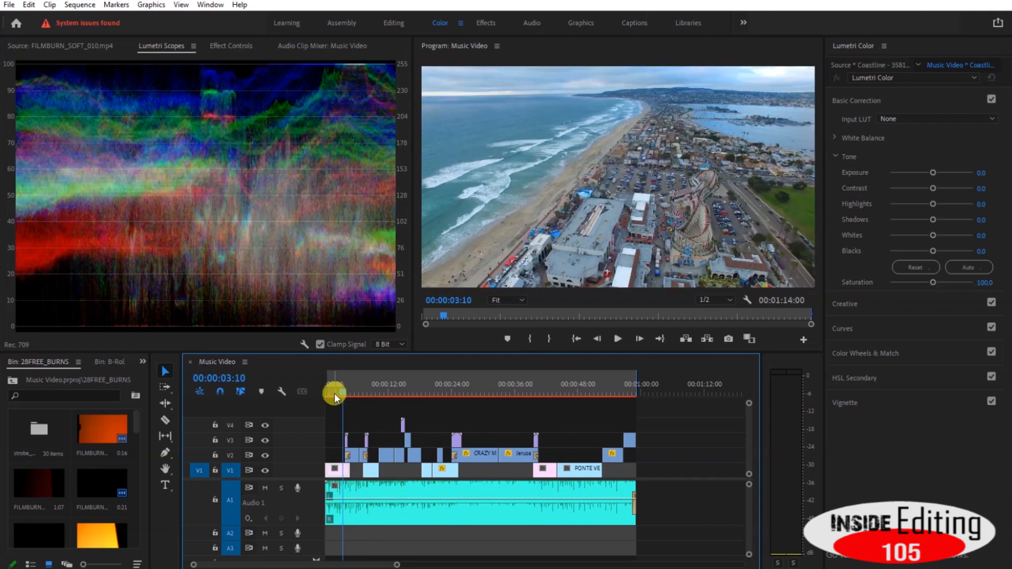